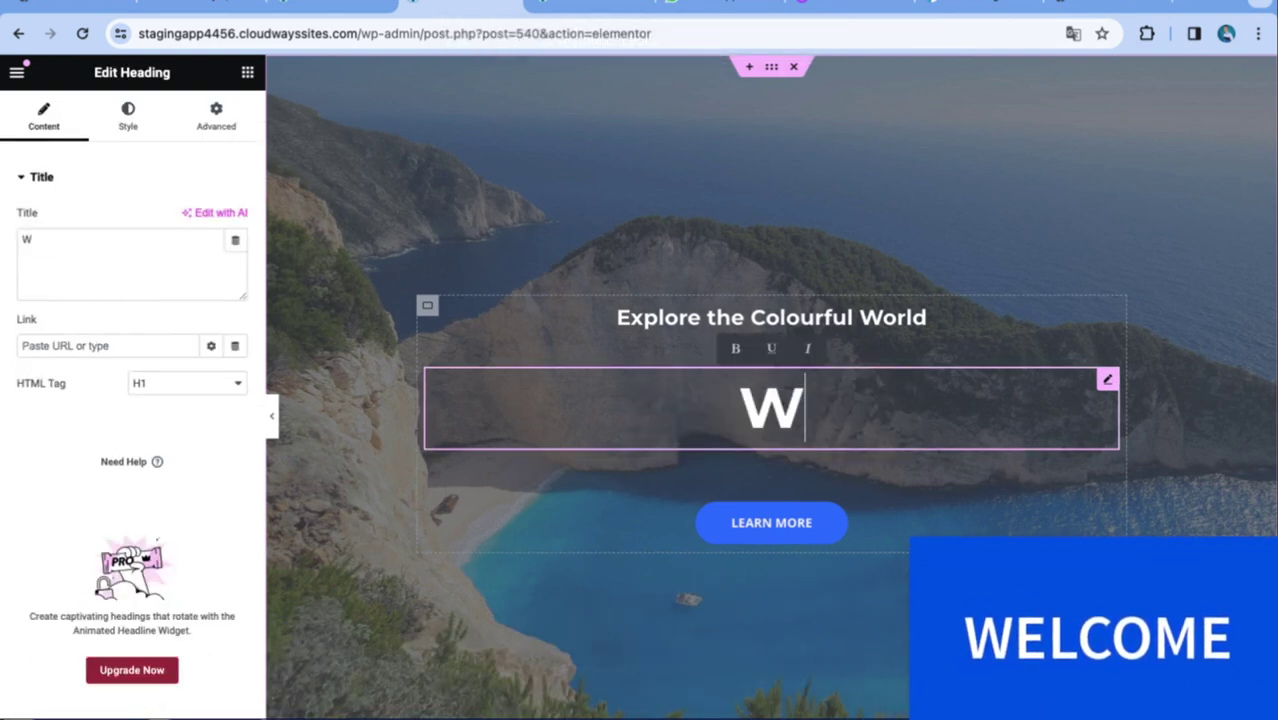
Replace the hero heading text with 'DRAG AND DROP' and select its surrounding container.
{"action": "type", "text": "LCOME"}
{"action": "key", "text": "BackSpace"}
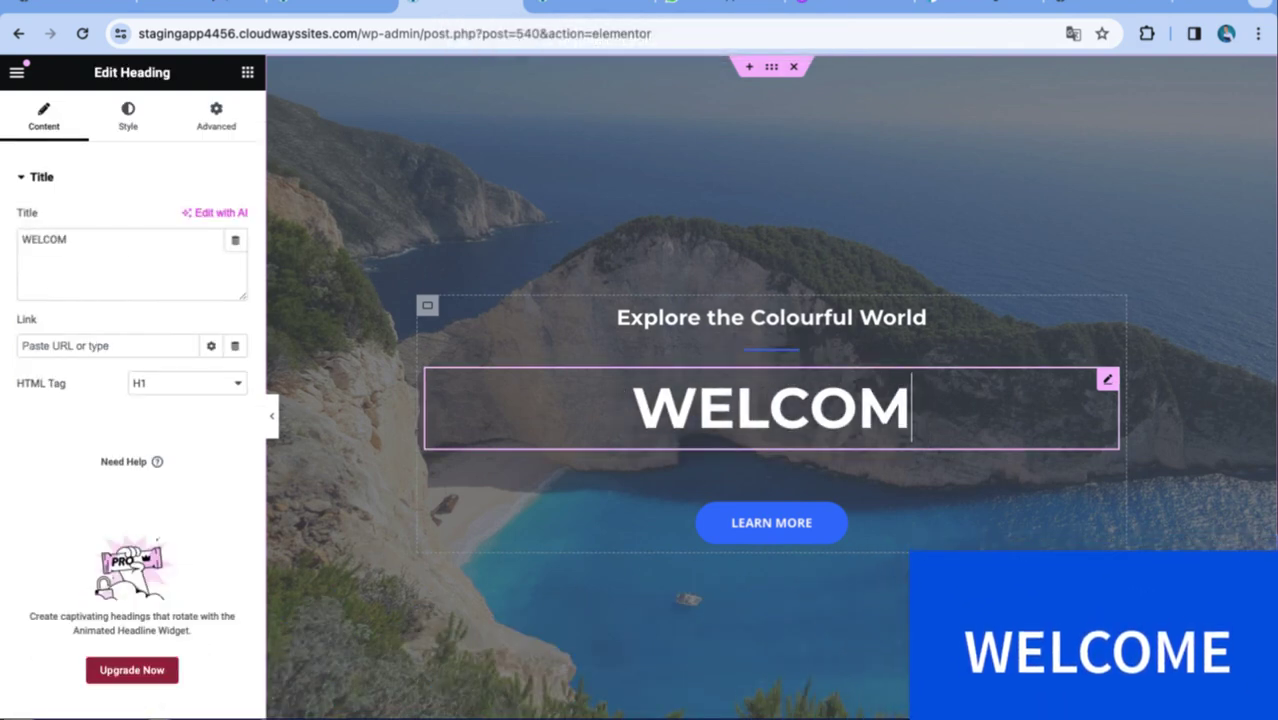
{"action": "key", "text": "BackSpace"}
{"action": "key", "text": "BackSpace"}
{"action": "key", "text": "BackSpace"}
{"action": "key", "text": "BackSpace"}
{"action": "key", "text": "BackSpace"}
{"action": "key", "text": "BackSpace"}
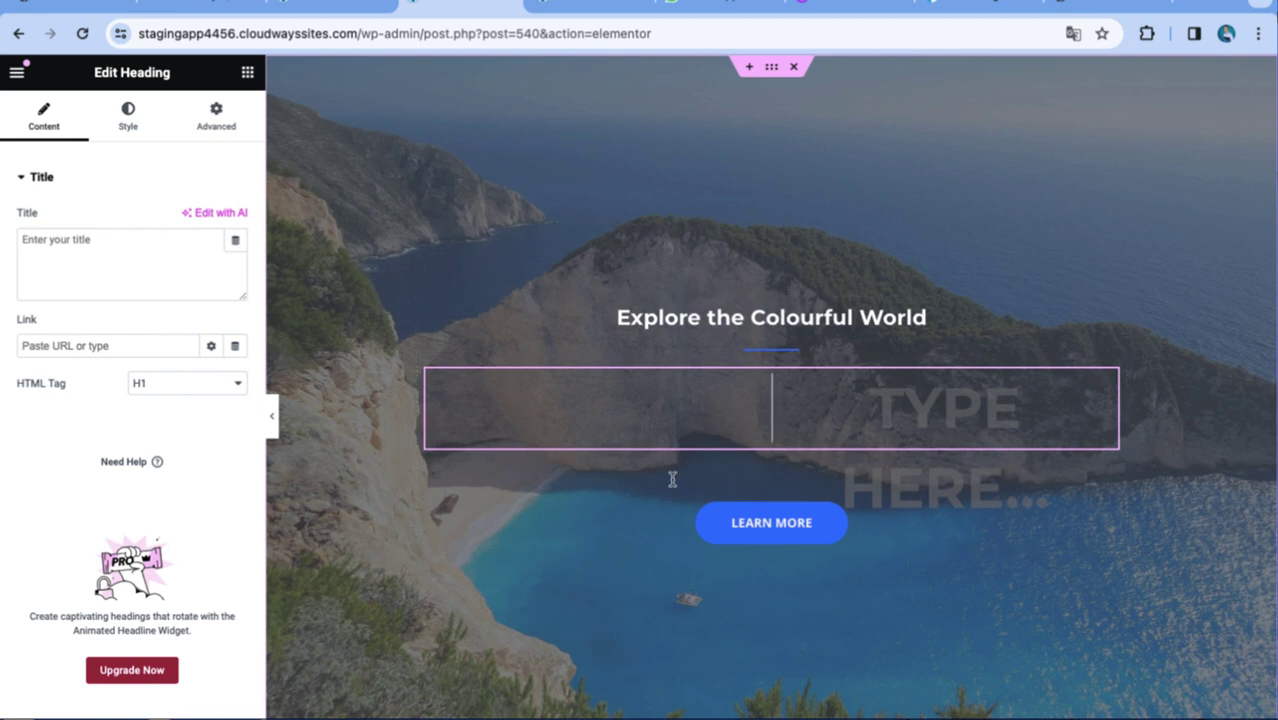
{"action": "type", "text": "DRAG AND DRO"}
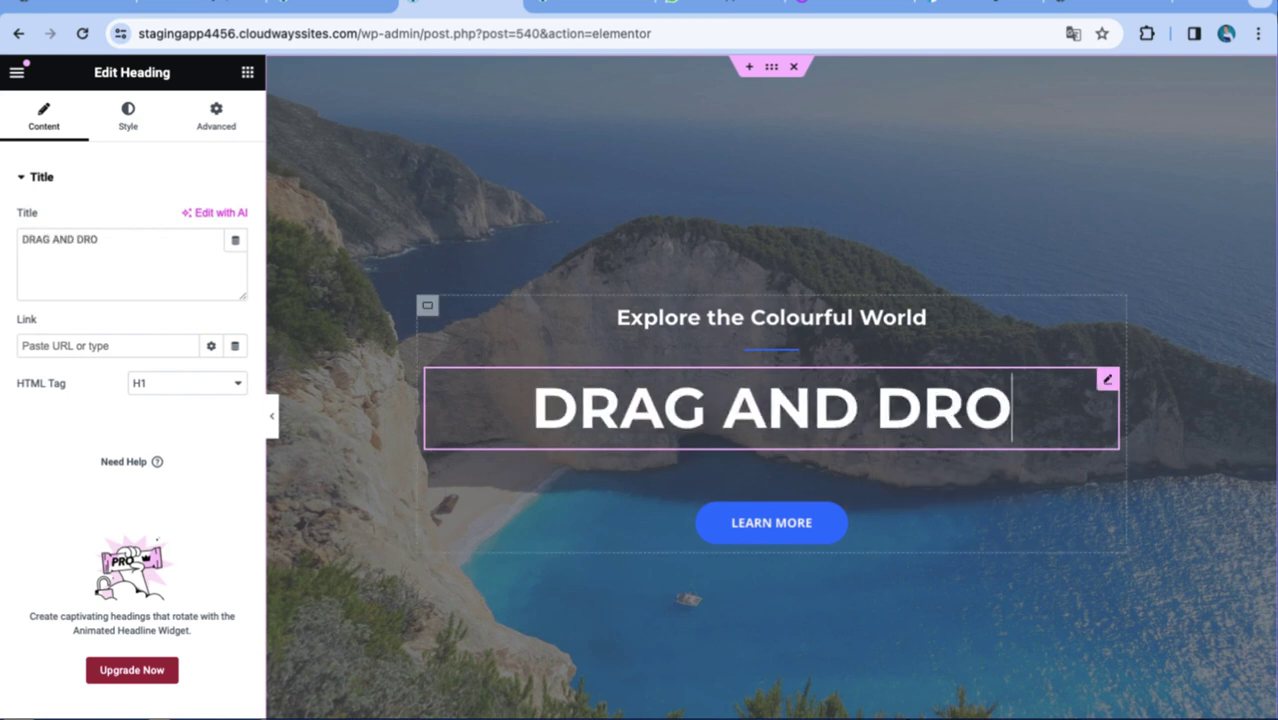
{"action": "type", "text": "P"}
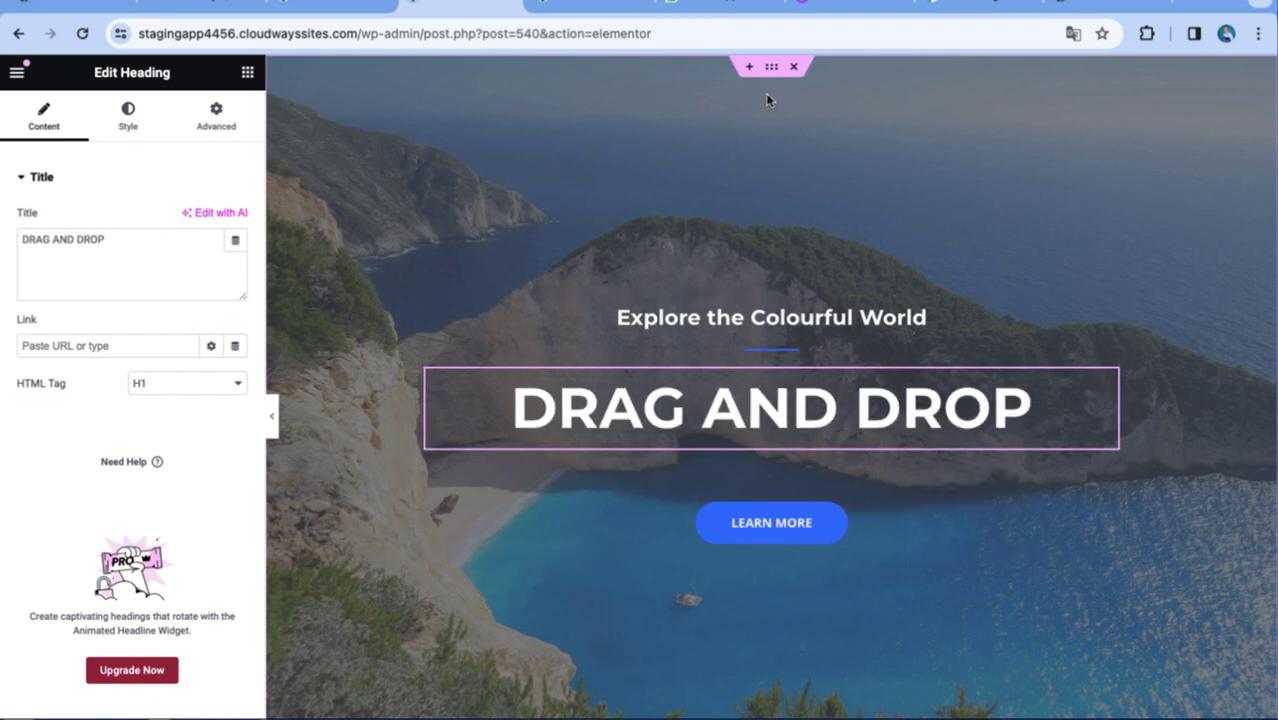
{"action": "left_click", "coordinate": [769, 72]}
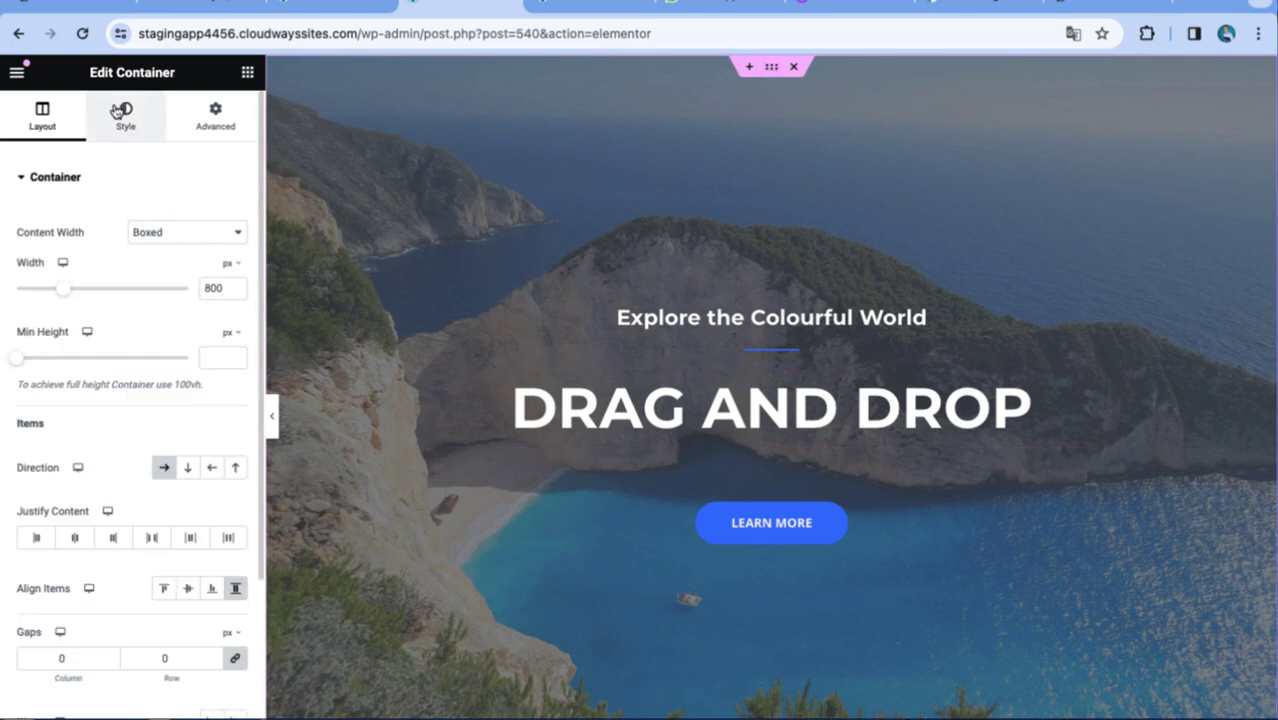
Set the hero container's background image to image-1, the cyclist overlooking mountains.
{"action": "left_click", "coordinate": [119, 111]}
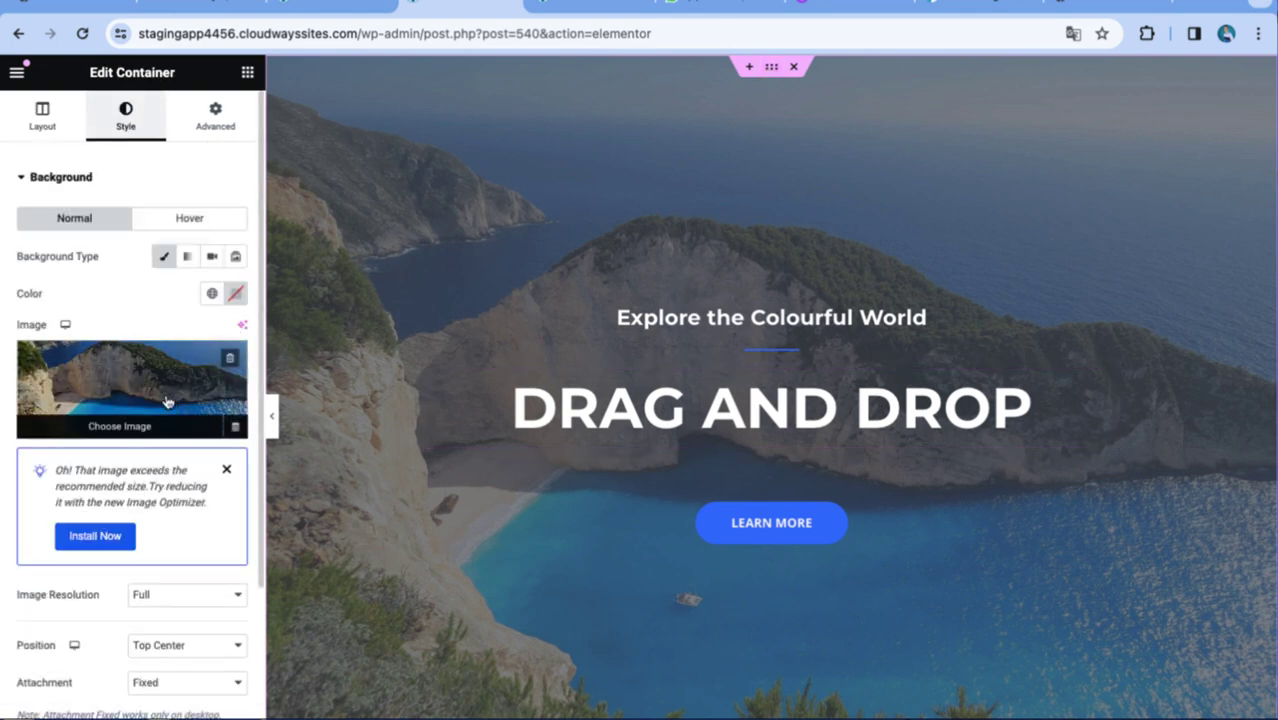
{"action": "left_click", "coordinate": [162, 428]}
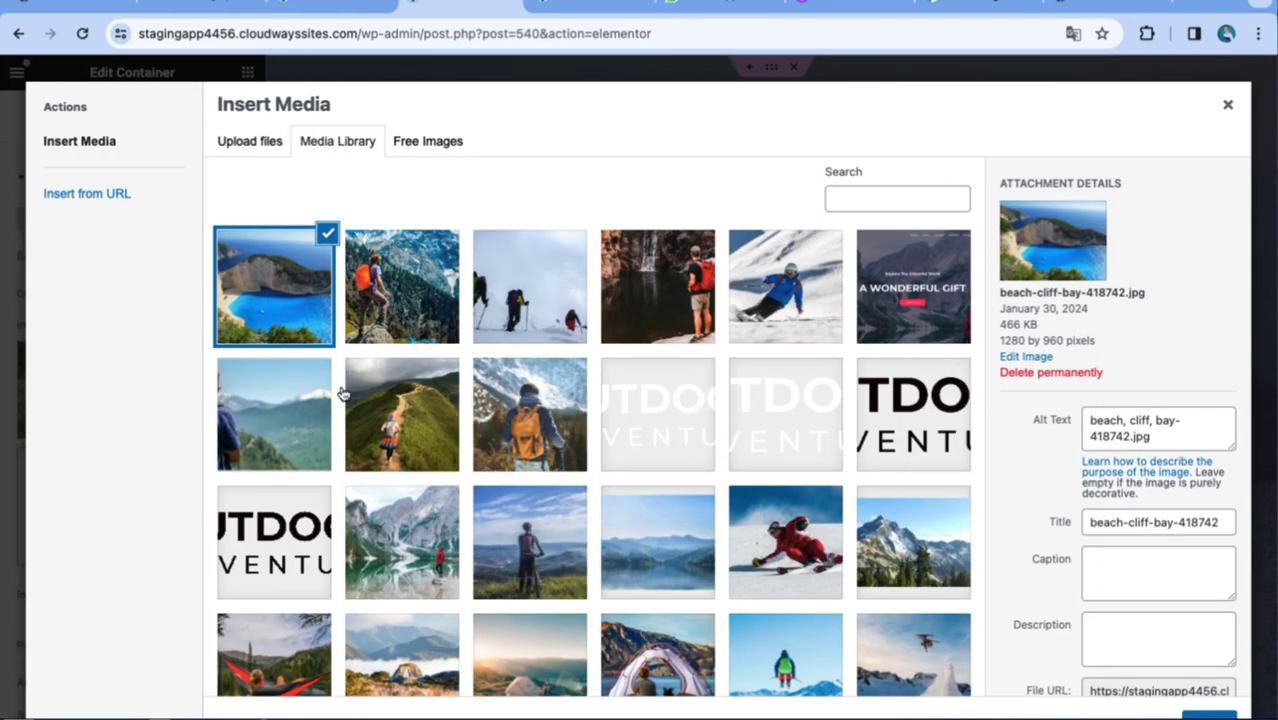
{"action": "left_click", "coordinate": [393, 440]}
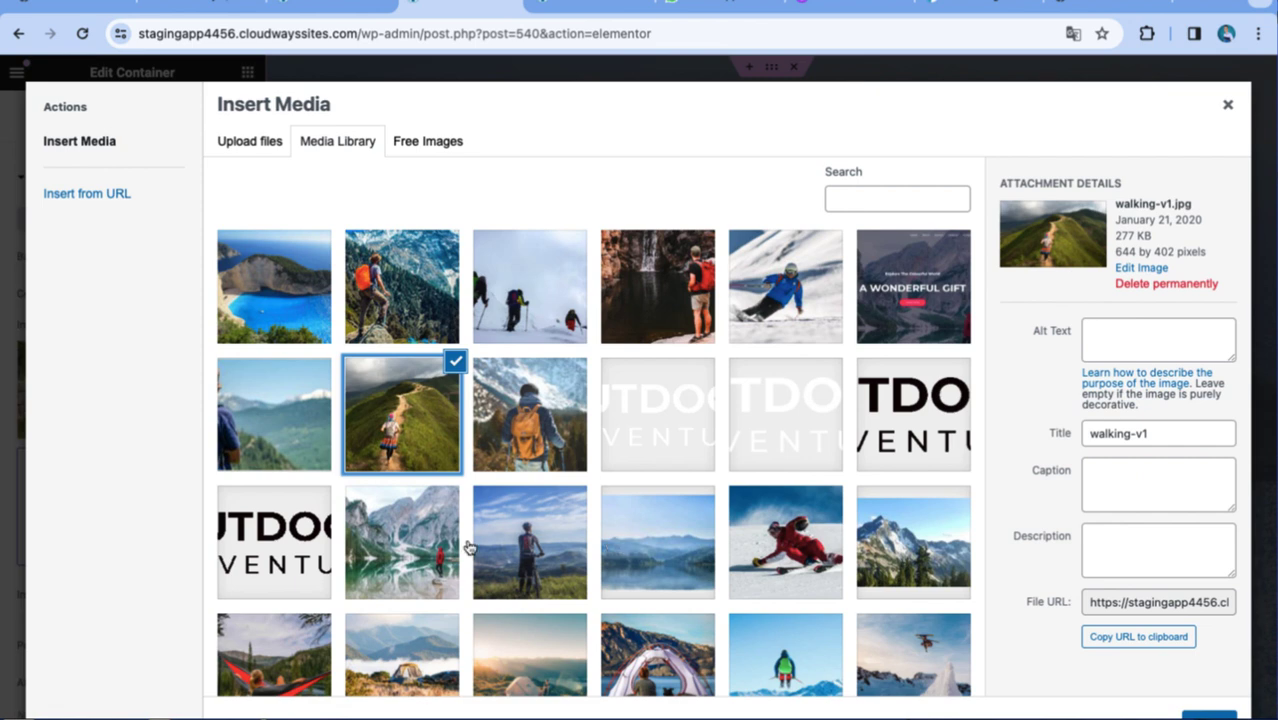
{"action": "left_click", "coordinate": [434, 543]}
{"action": "left_click", "coordinate": [563, 558]}
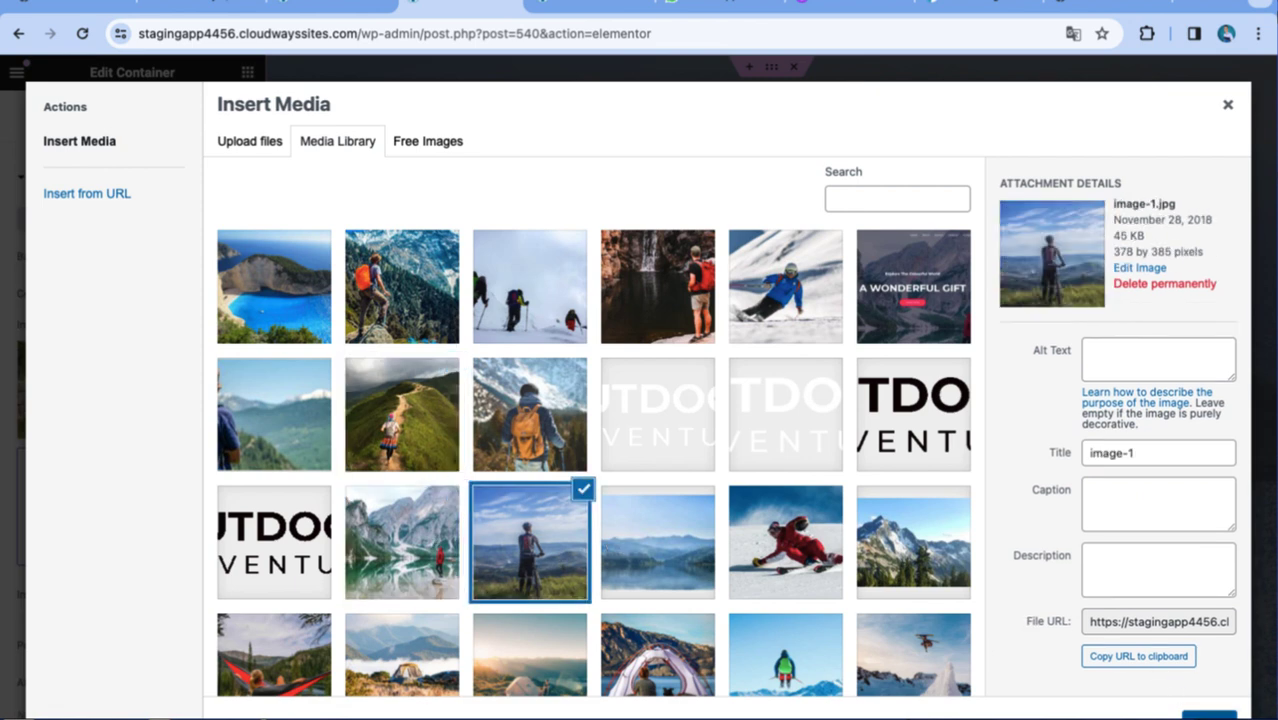
{"action": "left_click", "coordinate": [1208, 714]}
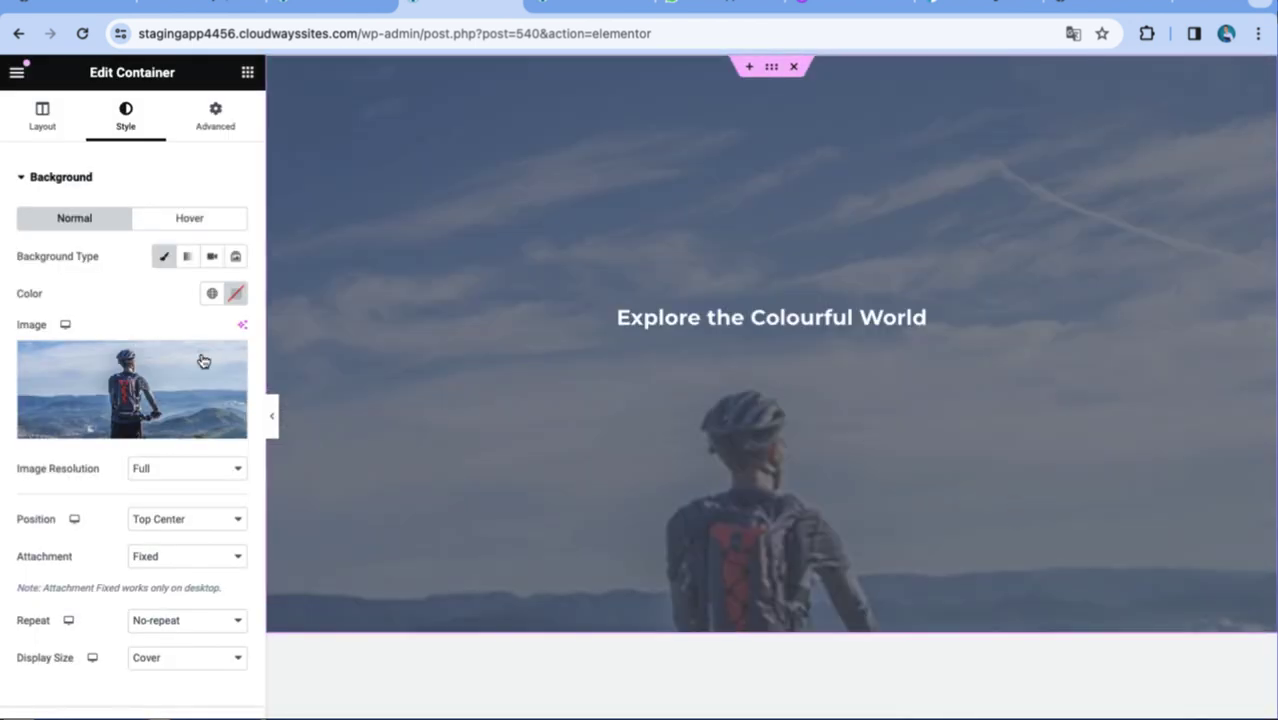
{"action": "scroll", "coordinate": [603, 442], "scroll_direction": "down", "scroll_amount": 5}
{"action": "scroll", "coordinate": [598, 438], "scroll_direction": "up", "scroll_amount": 3}
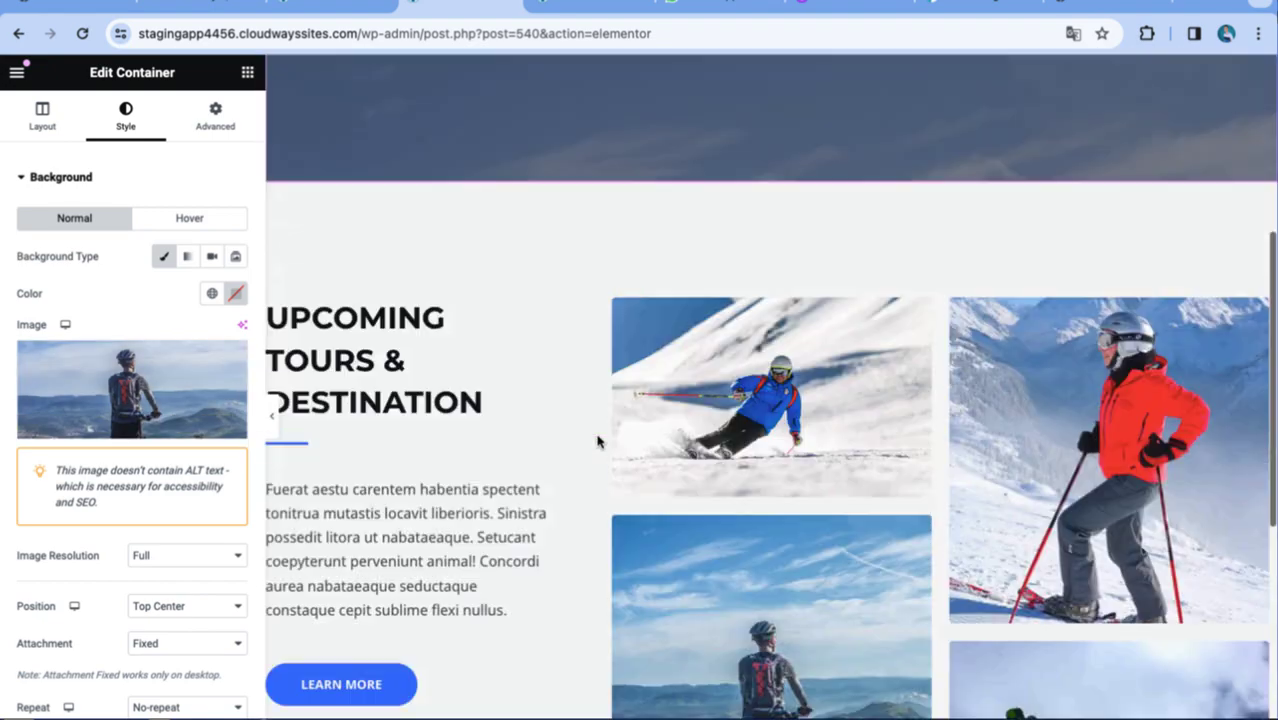
{"action": "scroll", "coordinate": [490, 476], "scroll_direction": "down", "scroll_amount": 3}
{"action": "scroll", "coordinate": [415, 420], "scroll_direction": "up", "scroll_amount": 6}
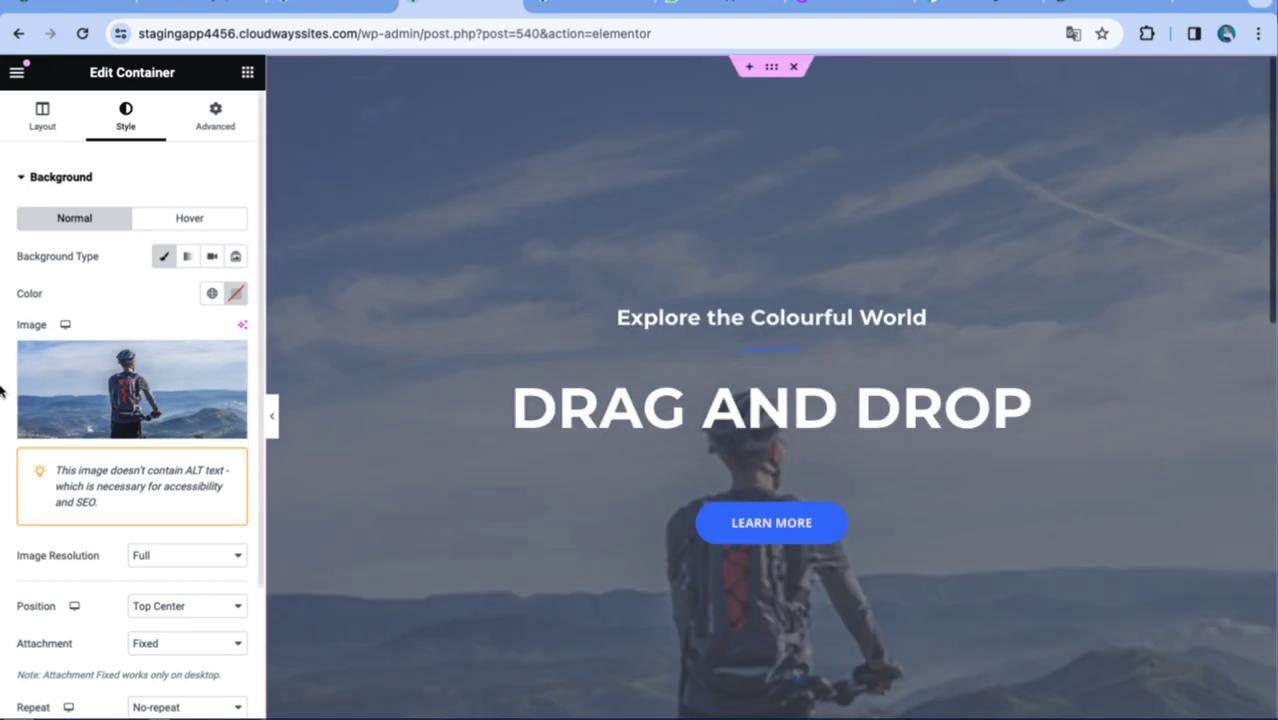
Try the hero-bg lake photo as the hero background.
{"action": "left_click", "coordinate": [88, 390]}
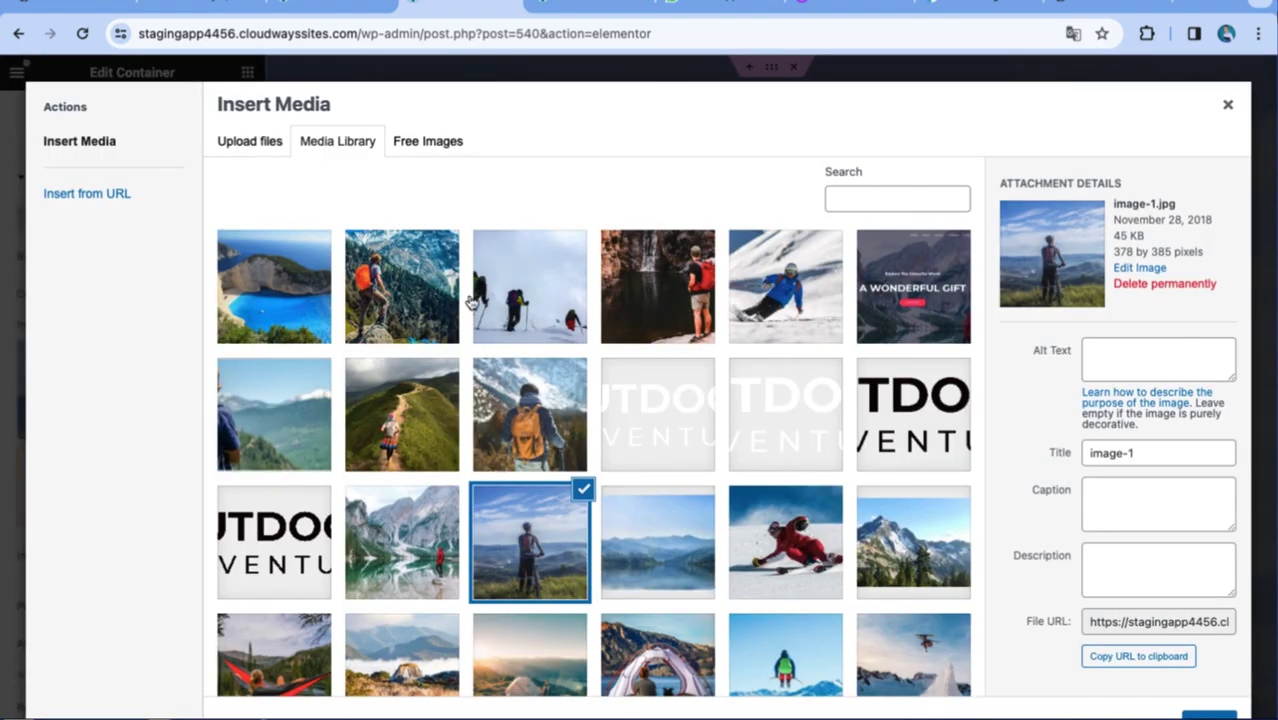
{"action": "left_click", "coordinate": [403, 545]}
{"action": "left_click", "coordinate": [1208, 714]}
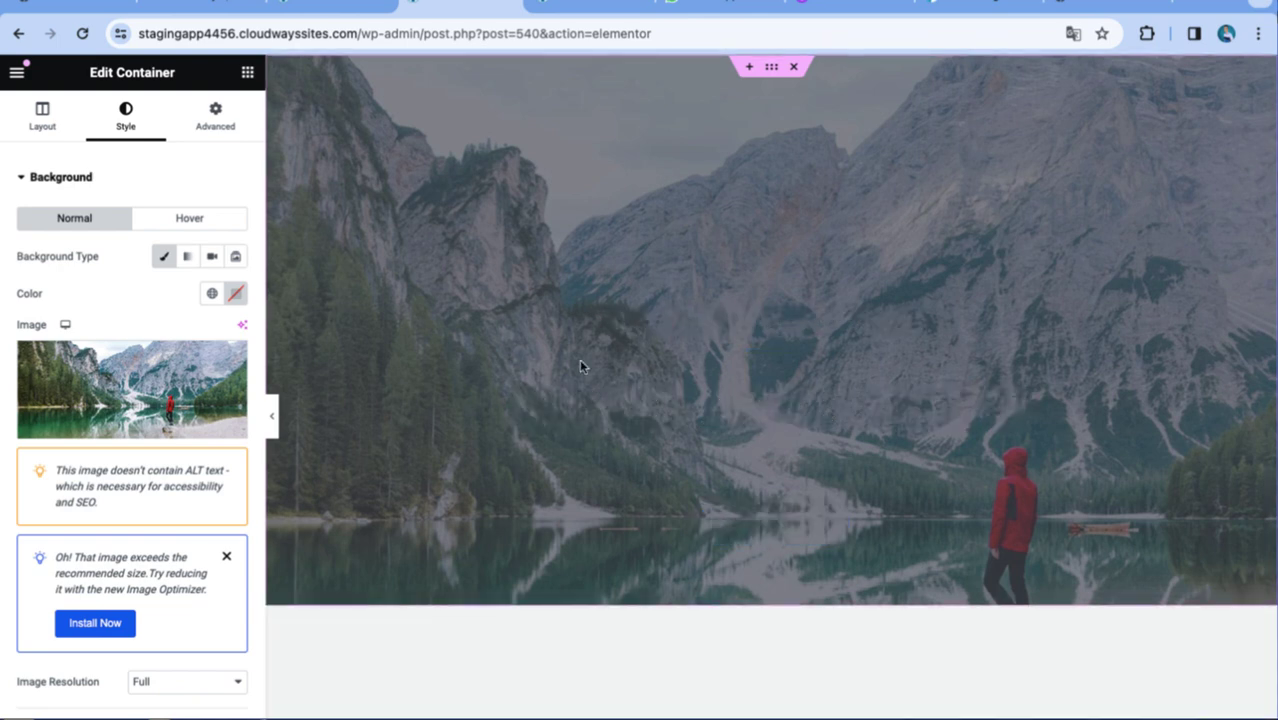
Swap the hero background to the turquoise lake photo water-sports-01.jpg.
{"action": "left_click", "coordinate": [138, 422]}
{"action": "left_click", "coordinate": [252, 443]}
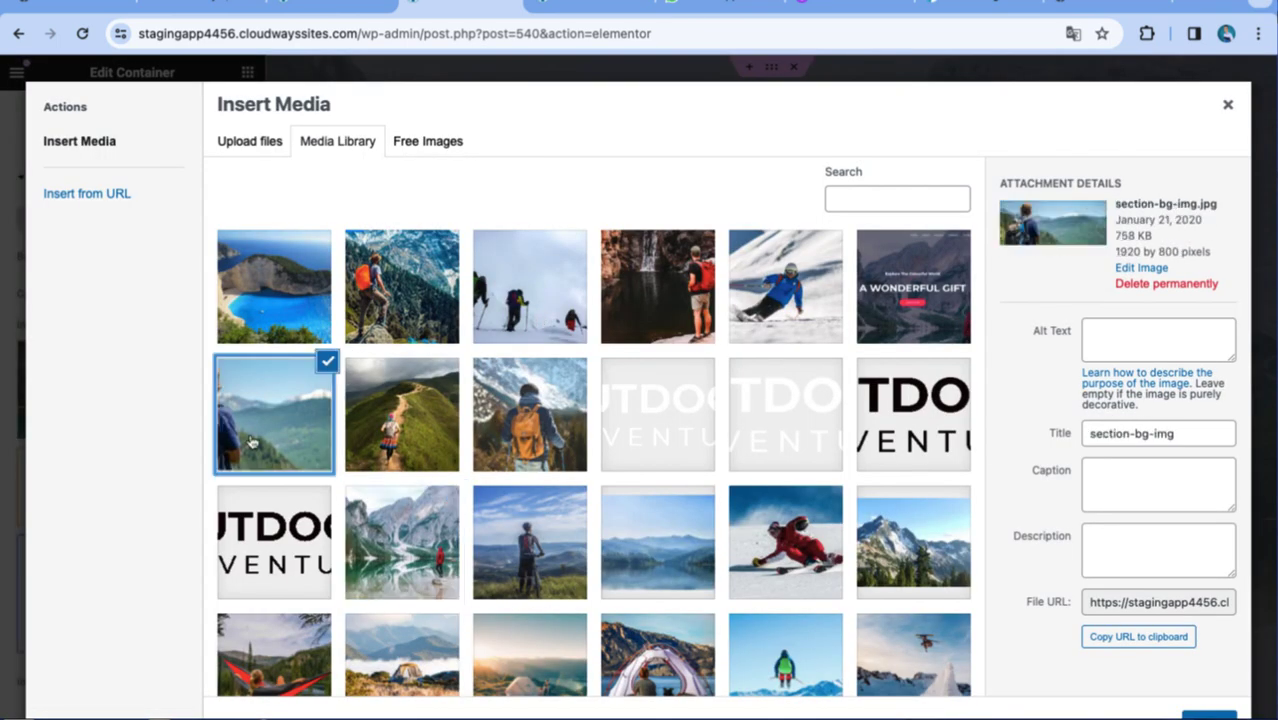
{"action": "scroll", "coordinate": [560, 596], "scroll_direction": "down", "scroll_amount": 5}
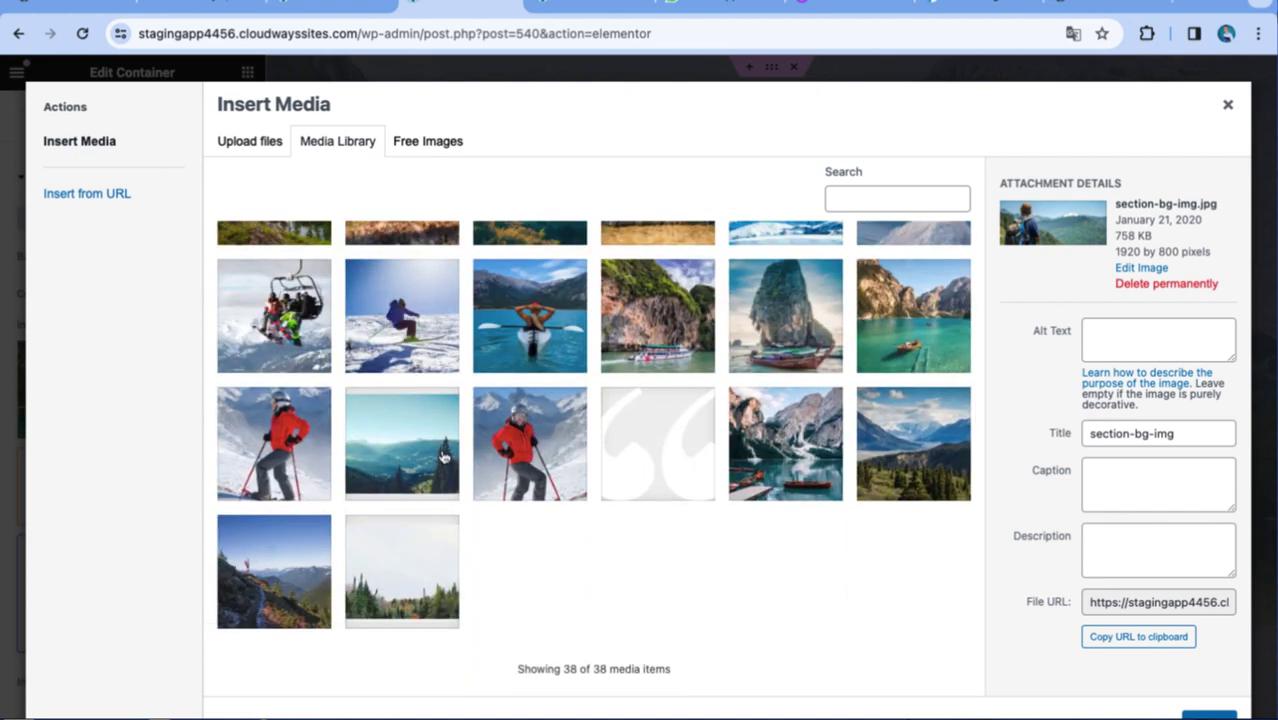
{"action": "left_click", "coordinate": [536, 336]}
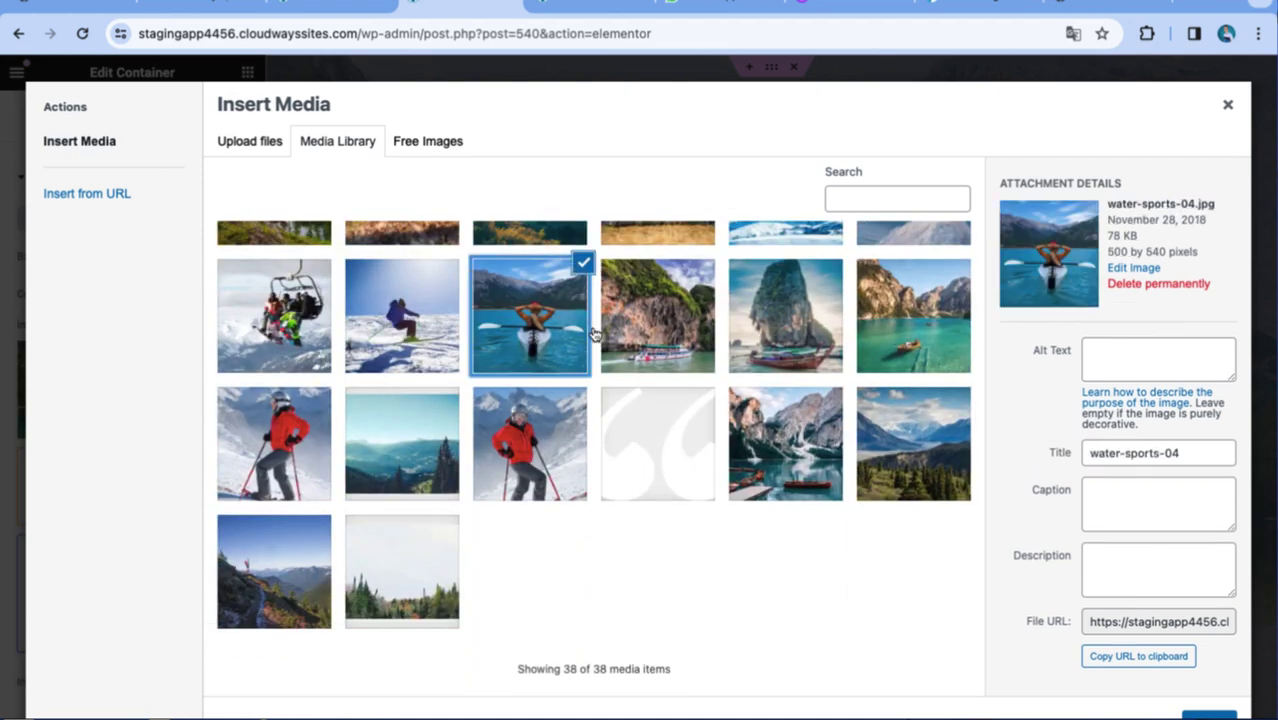
{"action": "left_click", "coordinate": [912, 267]}
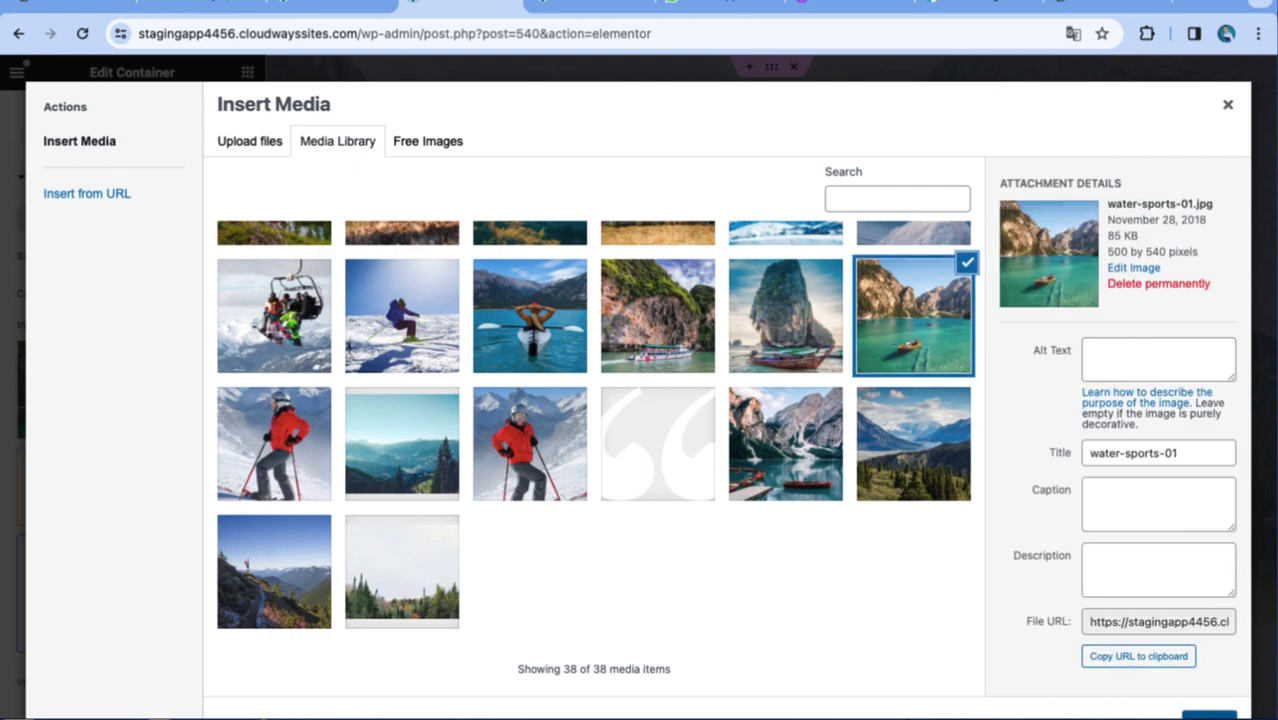
{"action": "left_click", "coordinate": [1208, 714]}
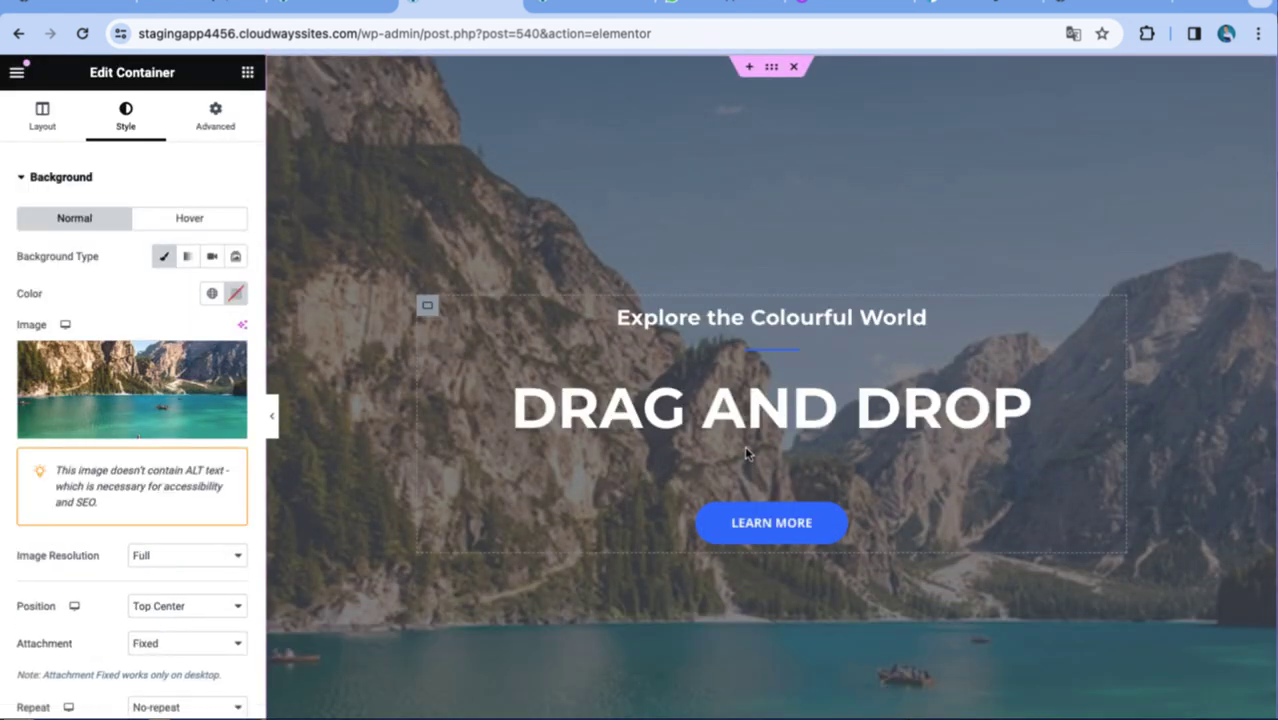
{"action": "scroll", "coordinate": [744, 445], "scroll_direction": "down", "scroll_amount": 5}
{"action": "scroll", "coordinate": [744, 445], "scroll_direction": "up", "scroll_amount": 5}
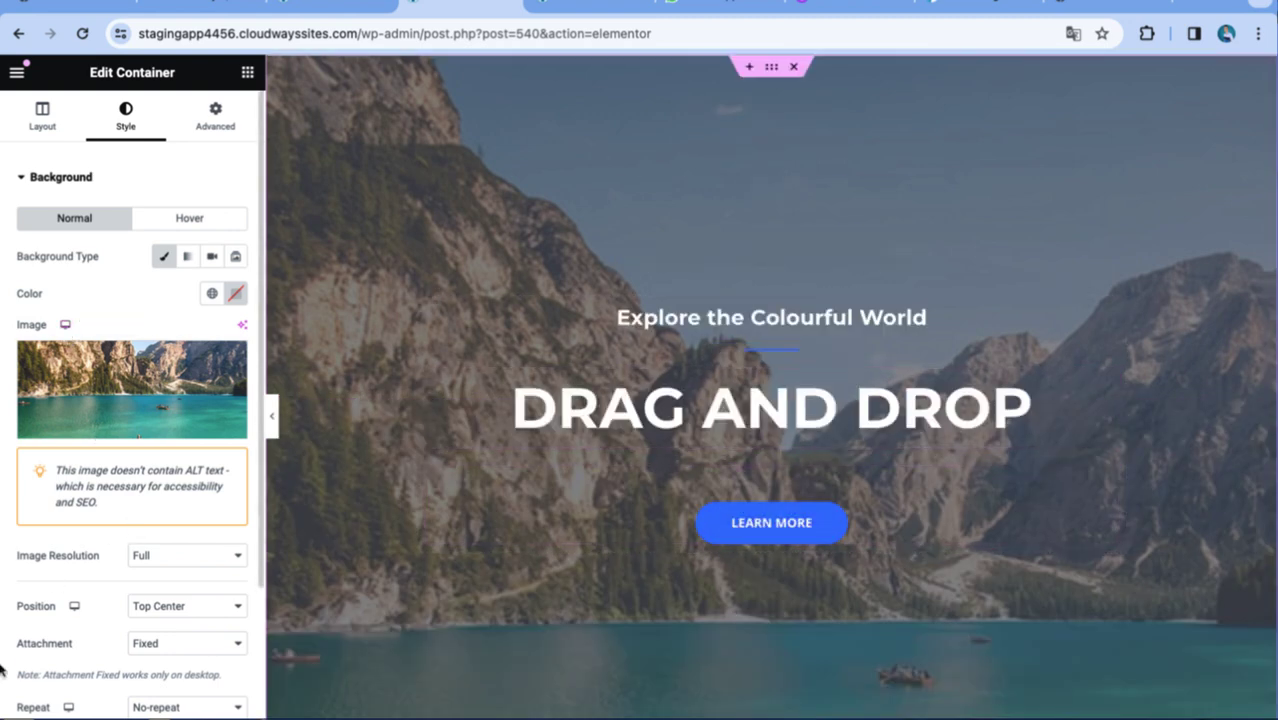
{"action": "left_click", "coordinate": [113, 708]}
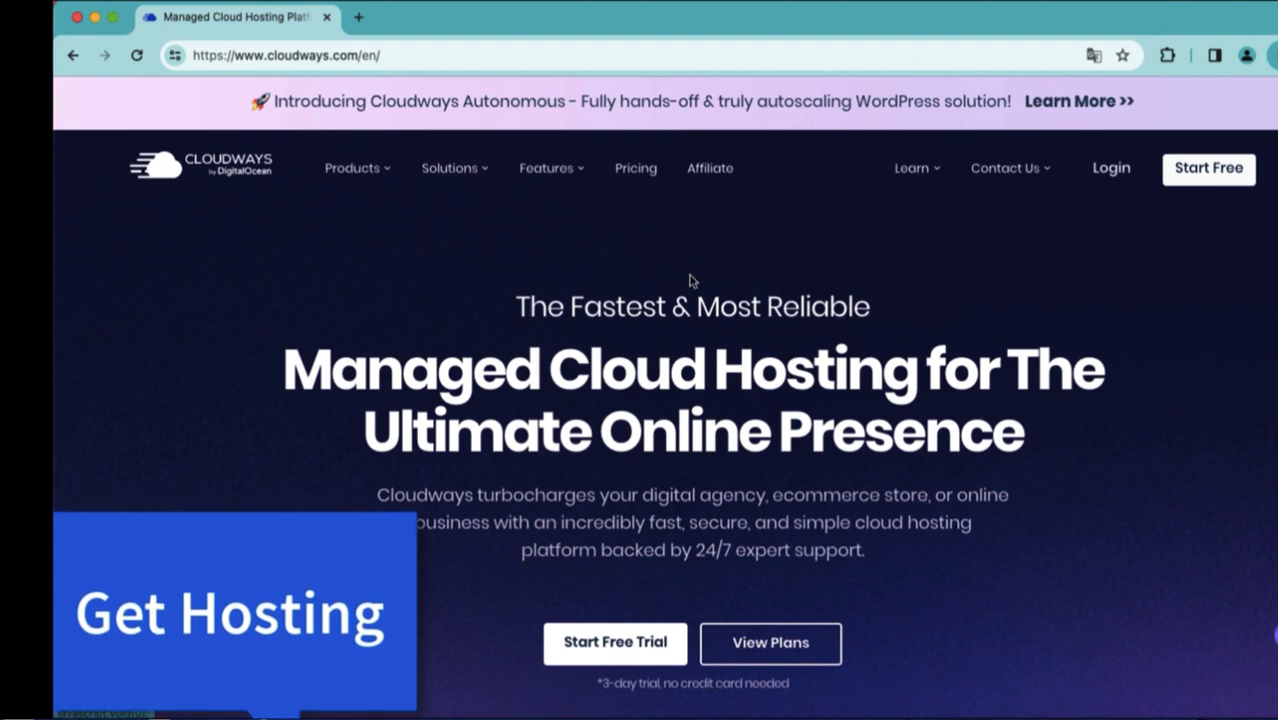
Scroll down the Cloudways homepage and back up to the top.
{"action": "scroll", "coordinate": [688, 280], "scroll_direction": "down", "scroll_amount": 1}
{"action": "scroll", "coordinate": [690, 200], "scroll_direction": "up", "scroll_amount": 1}
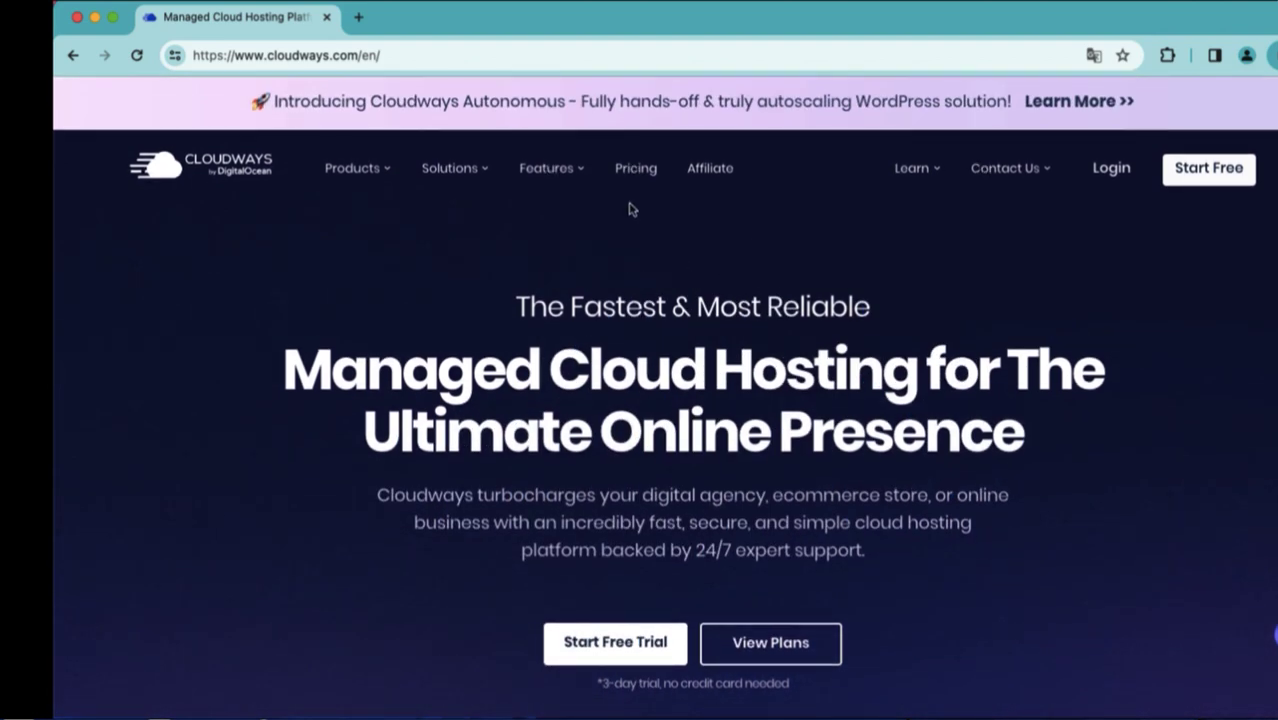
{"action": "scroll", "coordinate": [631, 208], "scroll_direction": "down", "scroll_amount": 10}
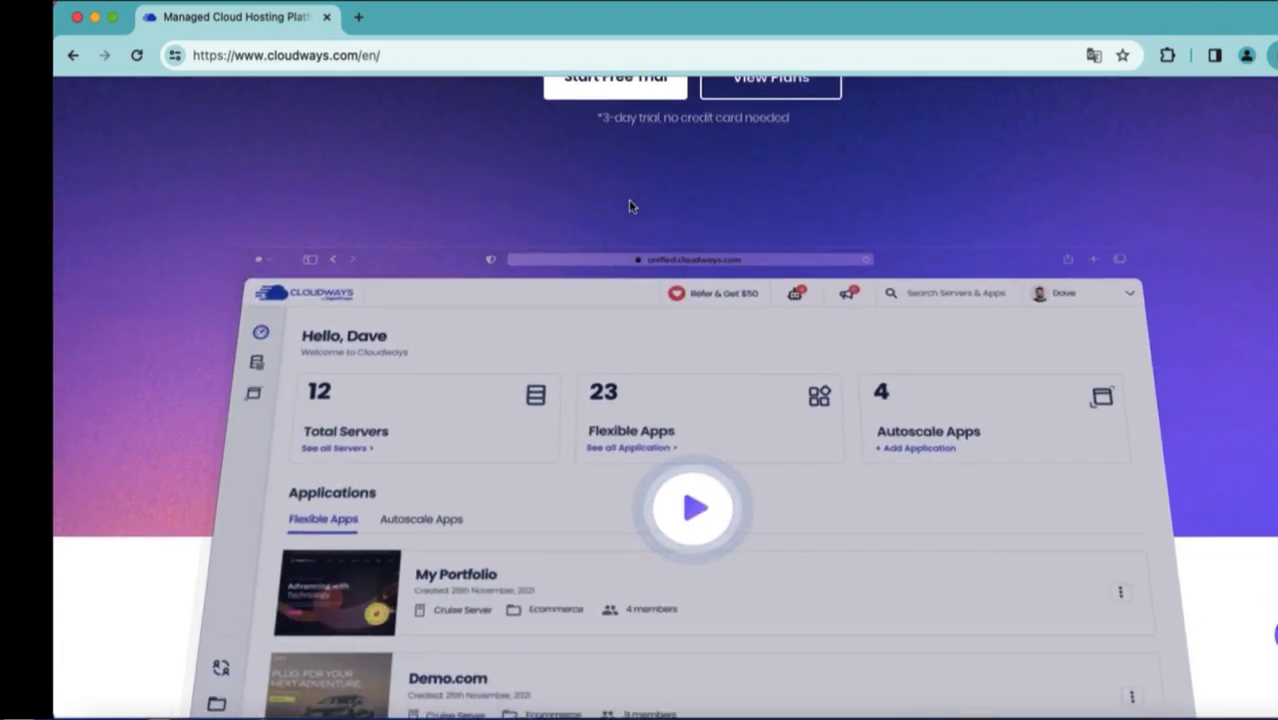
{"action": "scroll", "coordinate": [628, 204], "scroll_direction": "up", "scroll_amount": 10}
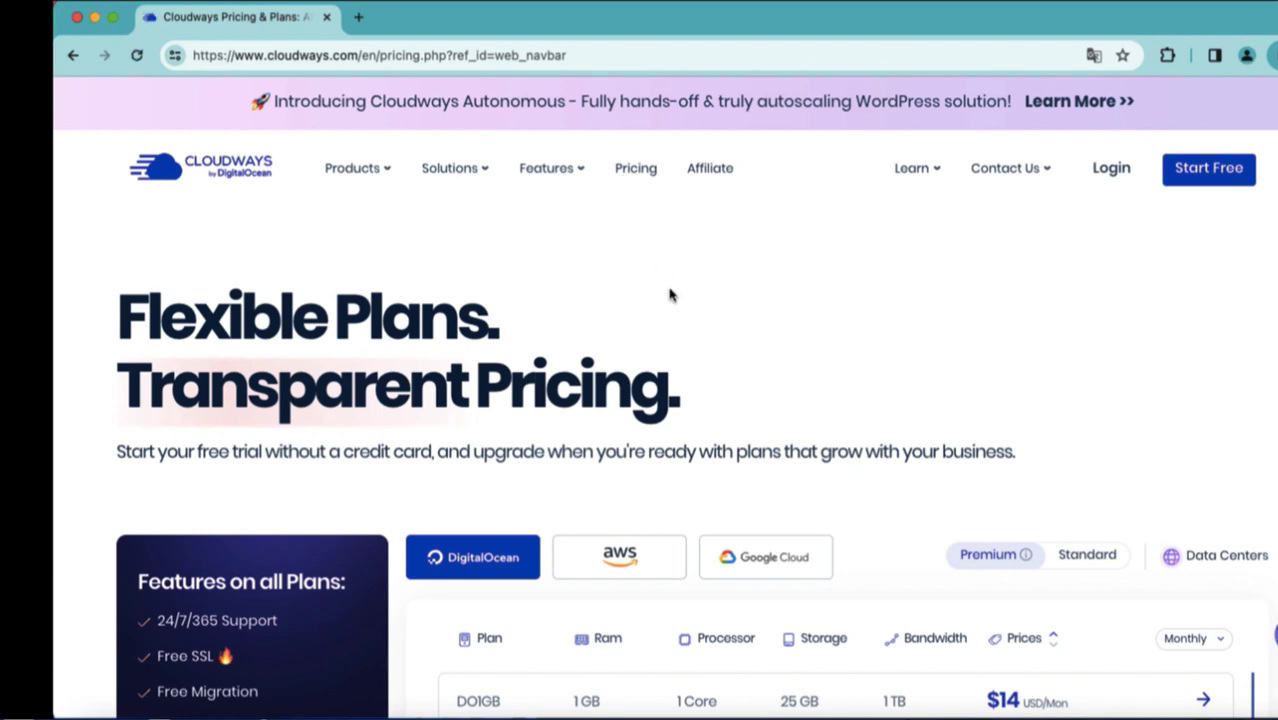
Switch the pricing table to Standard plans, showing DO1GB at $11/month.
{"action": "scroll", "coordinate": [670, 294], "scroll_direction": "down", "scroll_amount": 3}
{"action": "scroll", "coordinate": [670, 288], "scroll_direction": "down", "scroll_amount": 1}
{"action": "scroll", "coordinate": [673, 294], "scroll_direction": "down", "scroll_amount": 2}
{"action": "scroll", "coordinate": [671, 296], "scroll_direction": "down", "scroll_amount": 1}
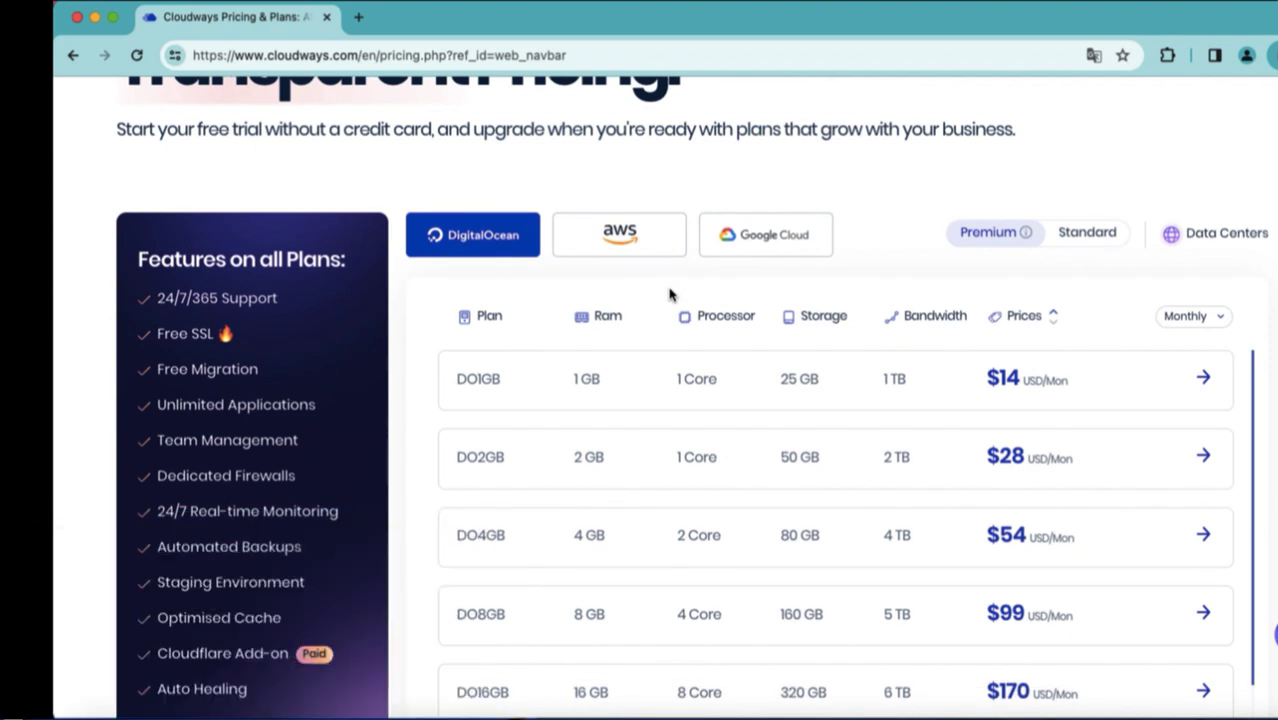
{"action": "scroll", "coordinate": [670, 294], "scroll_direction": "down", "scroll_amount": 3}
{"action": "scroll", "coordinate": [670, 294], "scroll_direction": "down", "scroll_amount": 2}
{"action": "scroll", "coordinate": [670, 294], "scroll_direction": "up", "scroll_amount": 3}
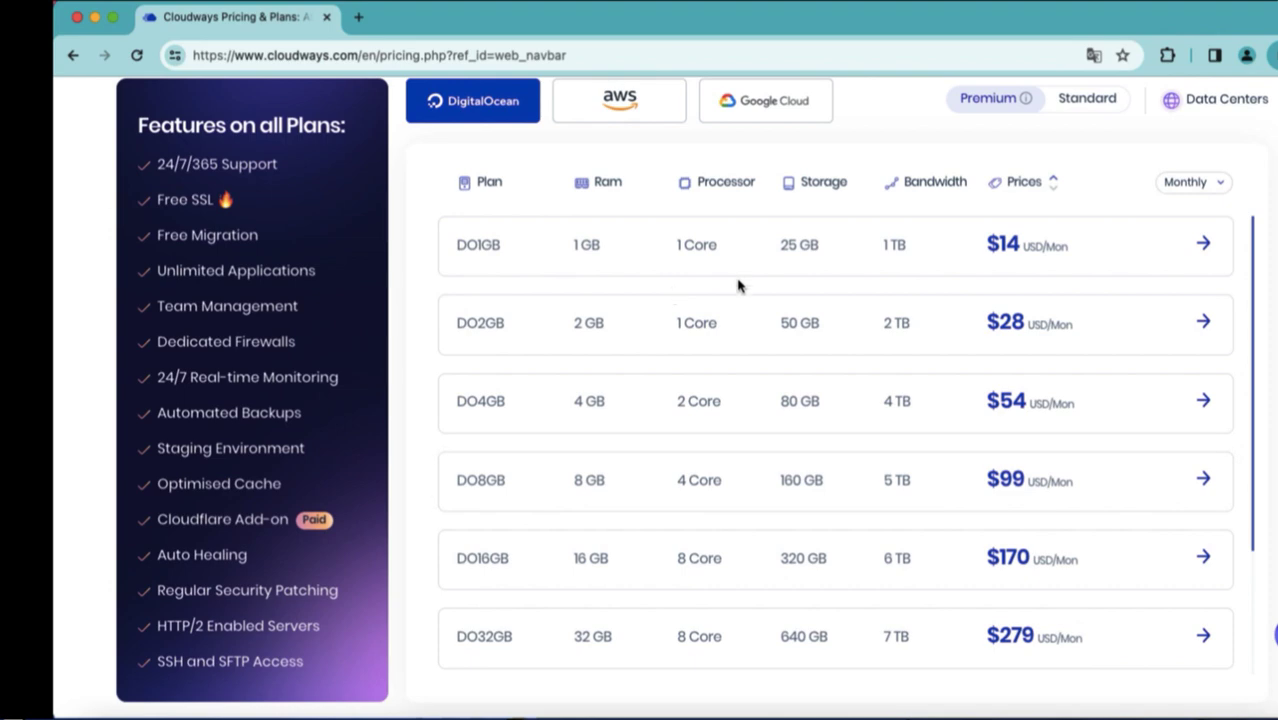
{"action": "left_click", "coordinate": [1075, 108]}
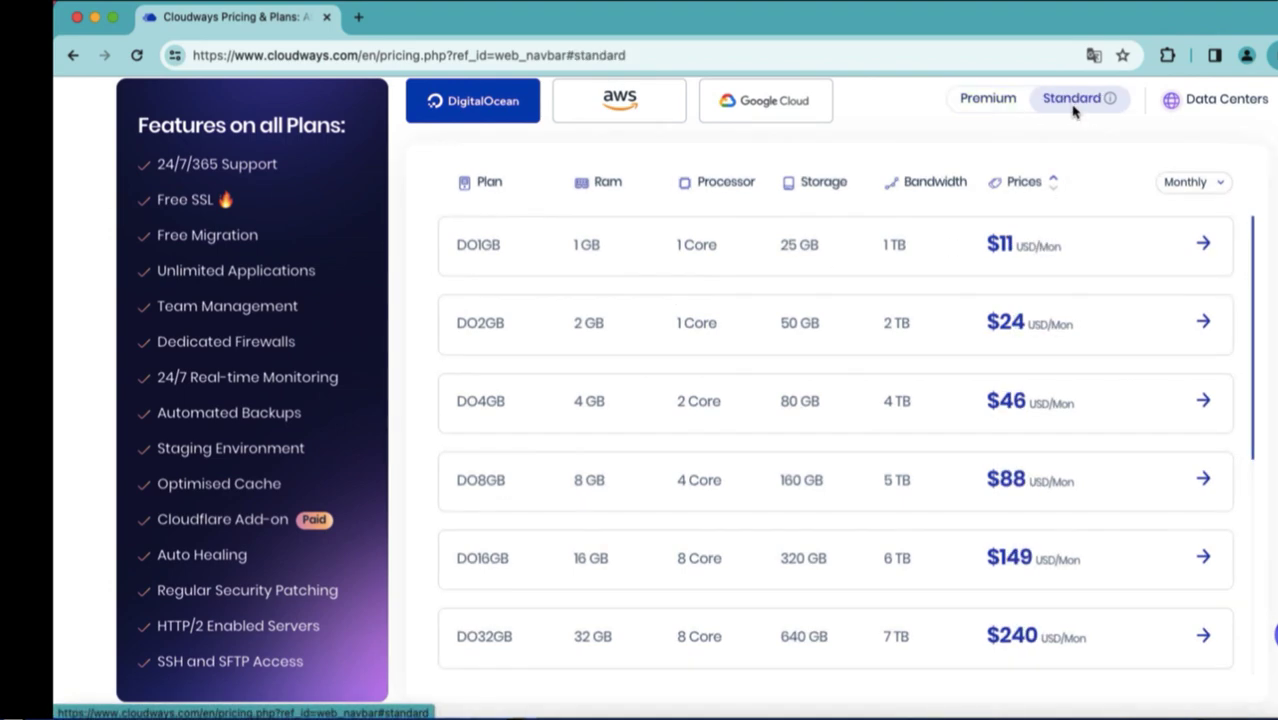
{"action": "scroll", "coordinate": [836, 252], "scroll_direction": "up", "scroll_amount": 5}
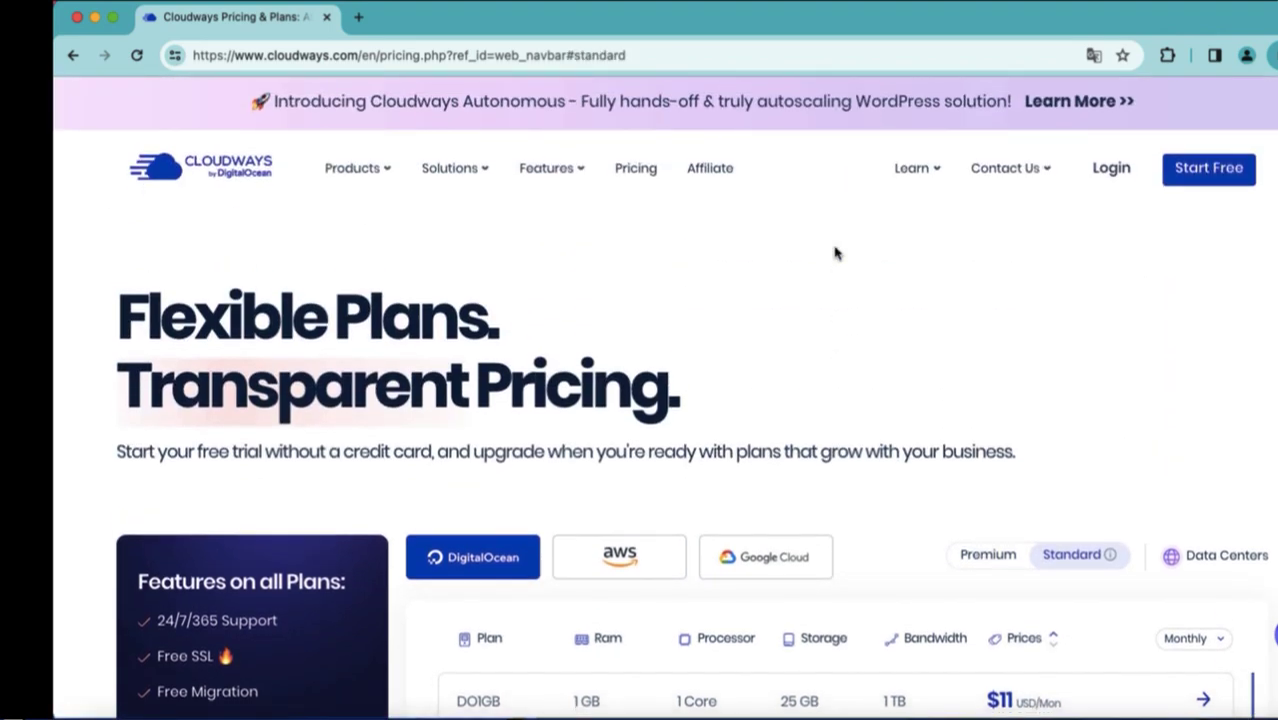
Start the free Cloudways account sign-up from the top navigation.
{"action": "left_click", "coordinate": [1188, 186]}
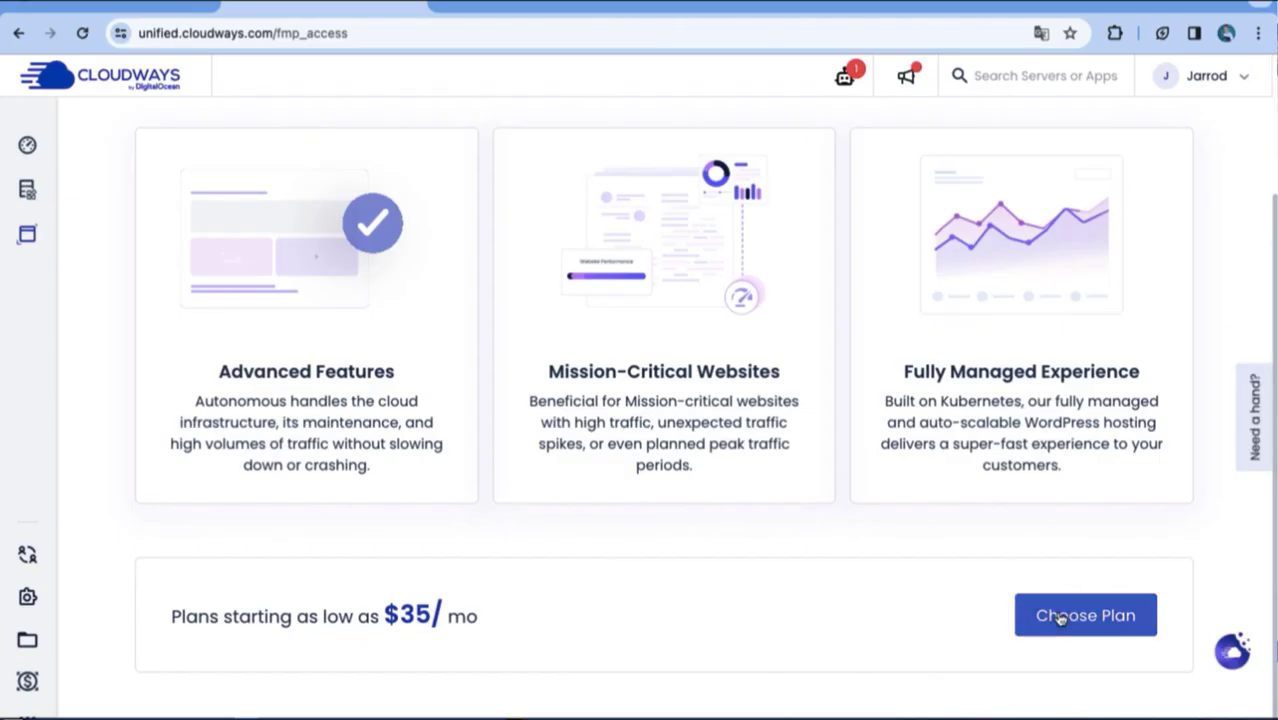
{"action": "left_click", "coordinate": [1060, 617]}
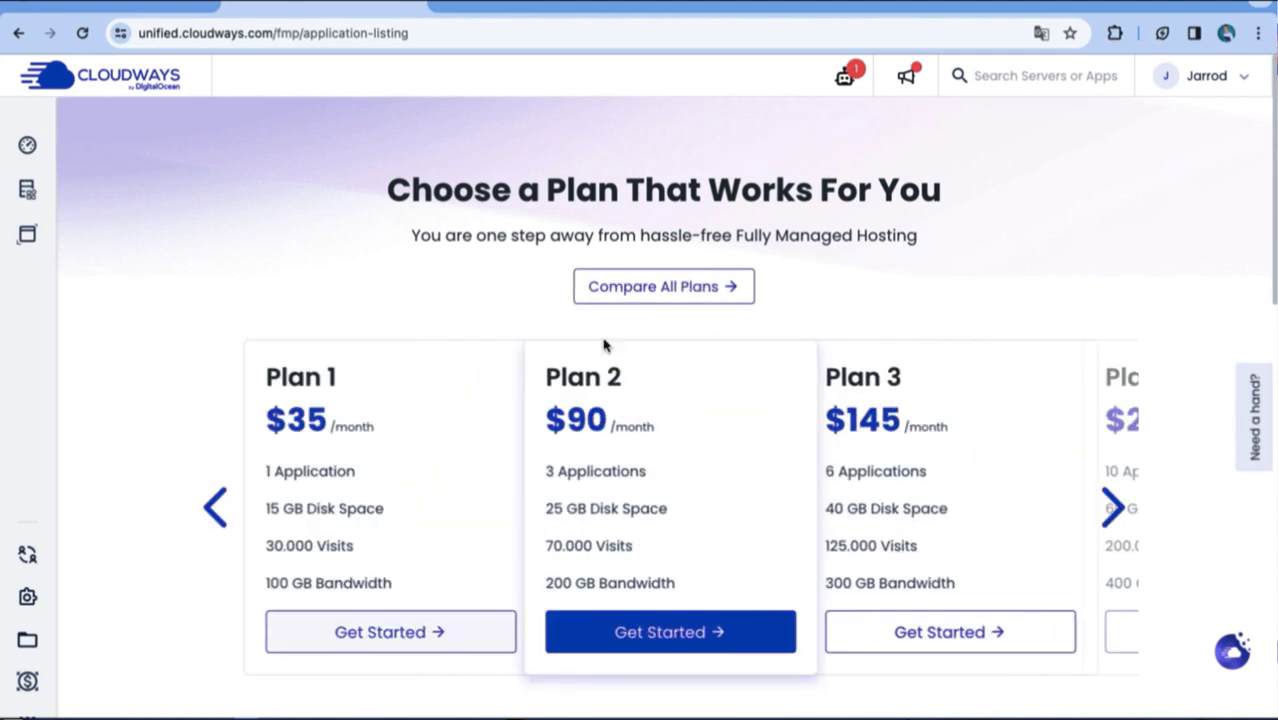
{"action": "scroll", "coordinate": [776, 491], "scroll_direction": "down", "scroll_amount": 1}
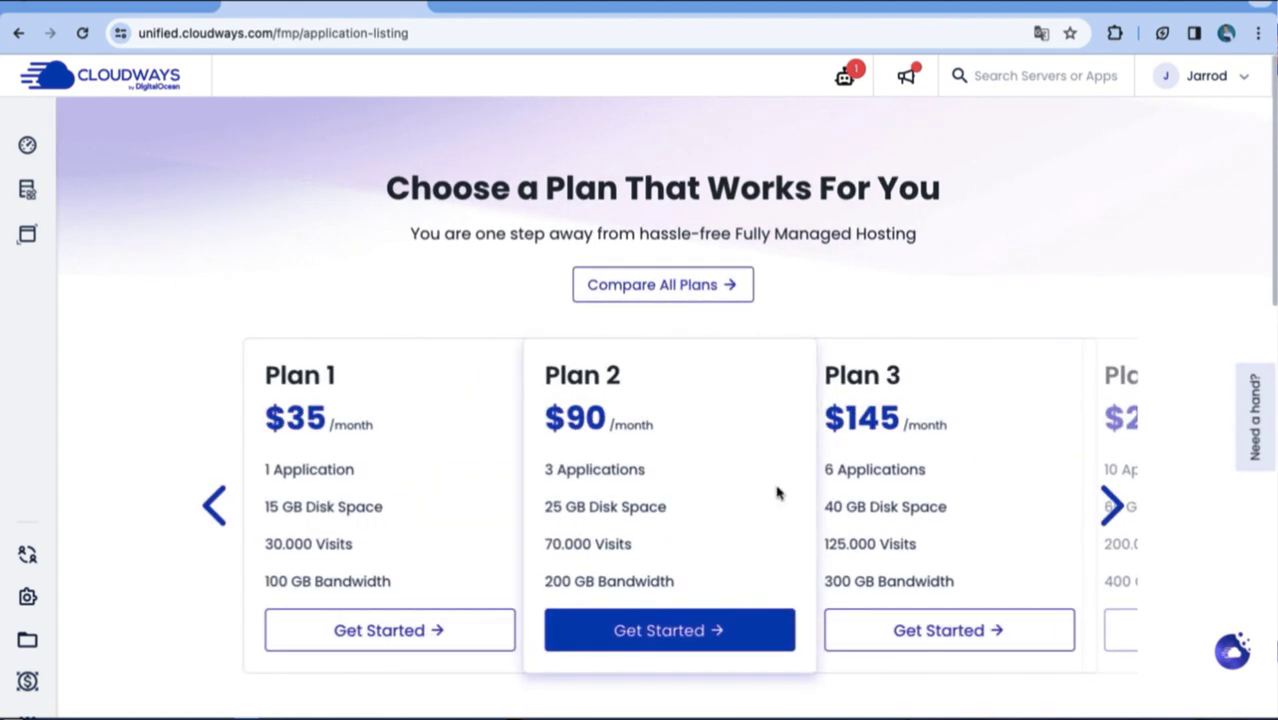
{"action": "left_click", "coordinate": [1113, 503]}
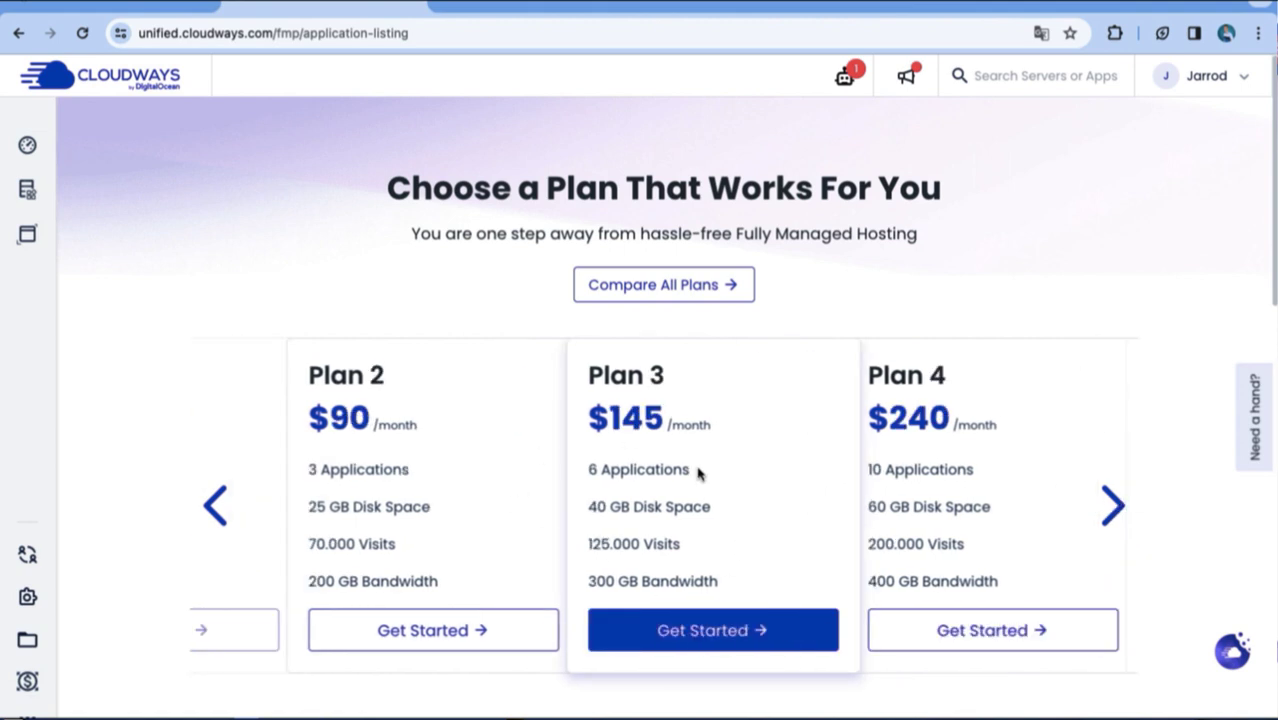
{"action": "scroll", "coordinate": [606, 523], "scroll_direction": "down", "scroll_amount": 5}
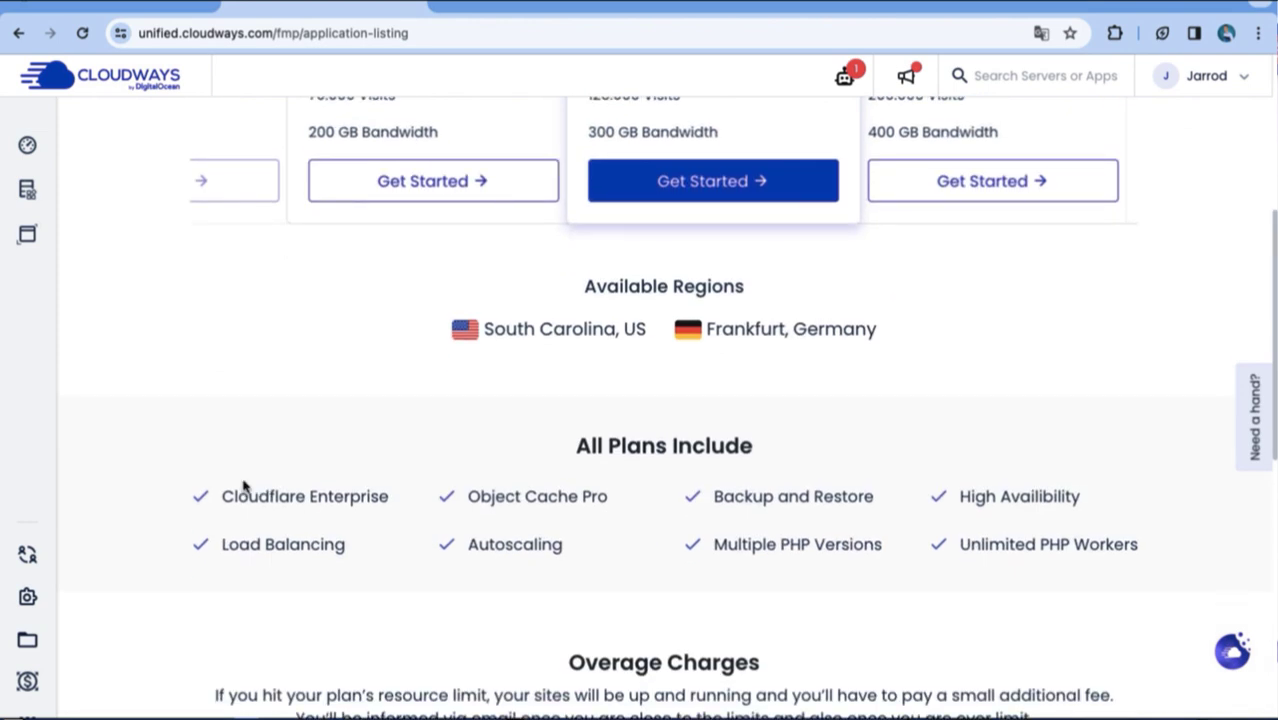
{"action": "scroll", "coordinate": [501, 531], "scroll_direction": "up", "scroll_amount": 5}
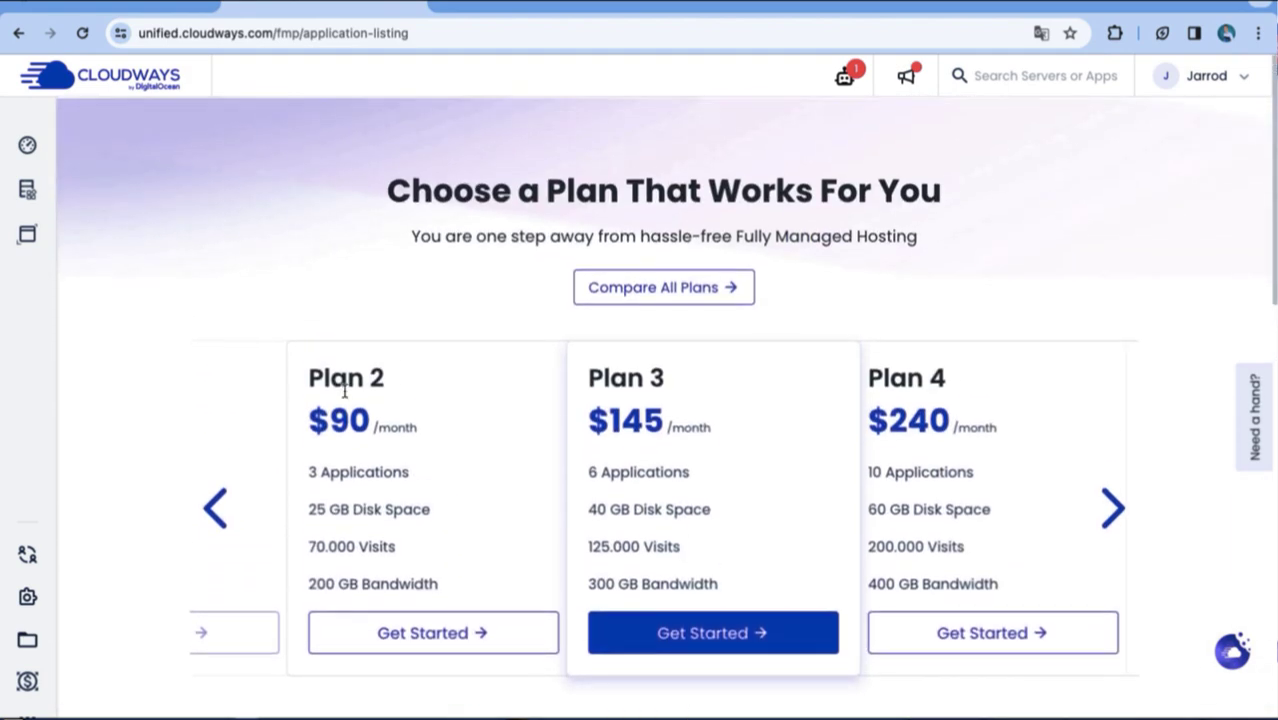
{"action": "left_click", "coordinate": [233, 497]}
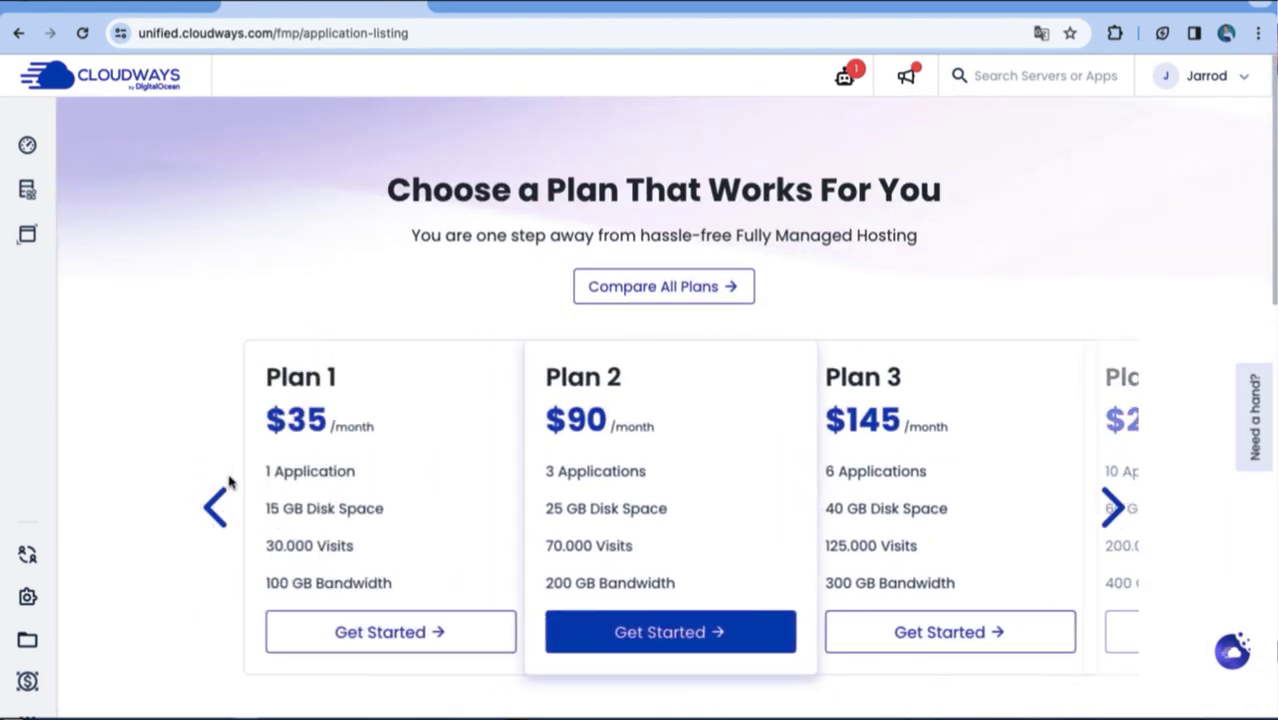
Select and confirm Plan 1 at $35 per month.
{"action": "left_click", "coordinate": [364, 634]}
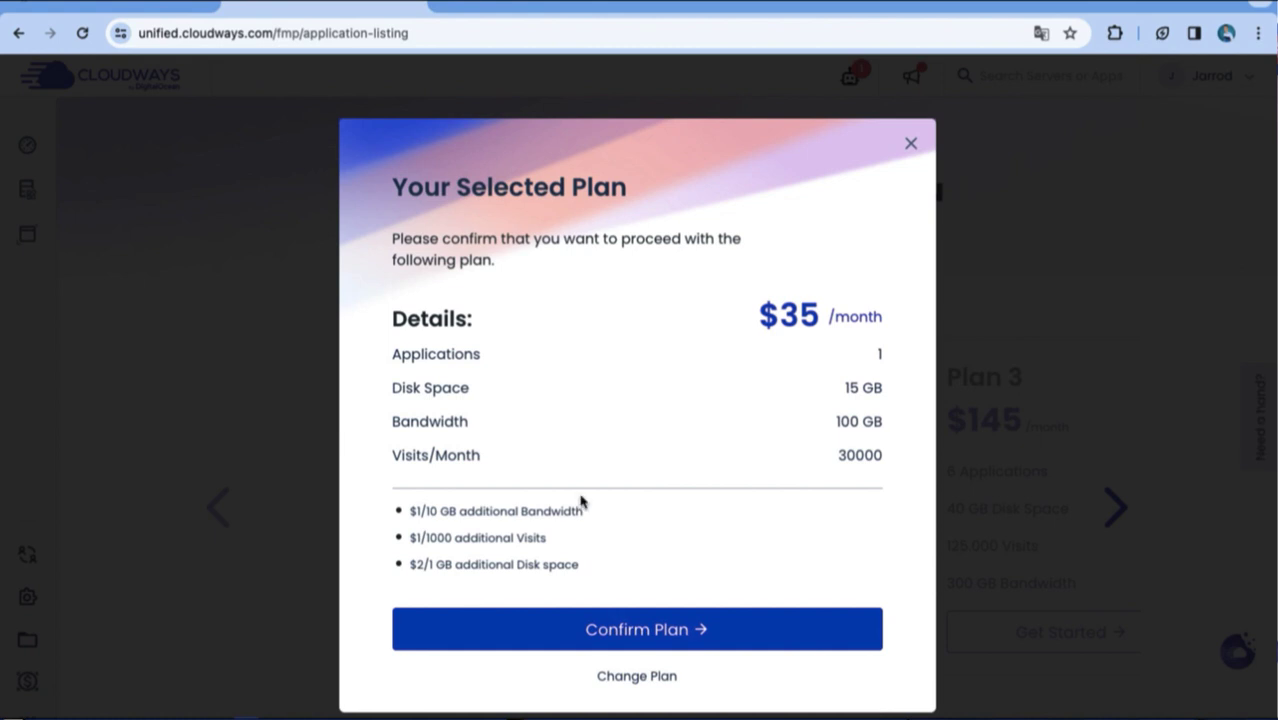
{"action": "left_click", "coordinate": [607, 631]}
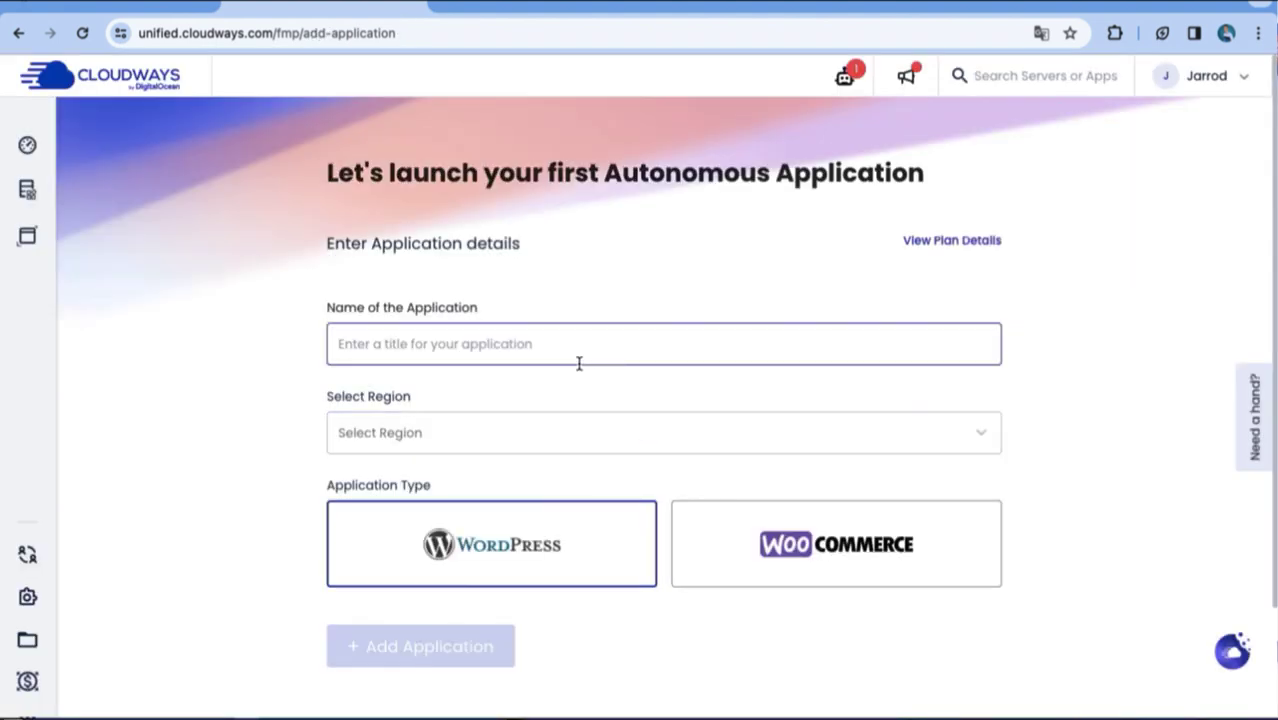
Add a WordPress application named Meriablog with London as its region.
{"action": "left_click", "coordinate": [561, 347]}
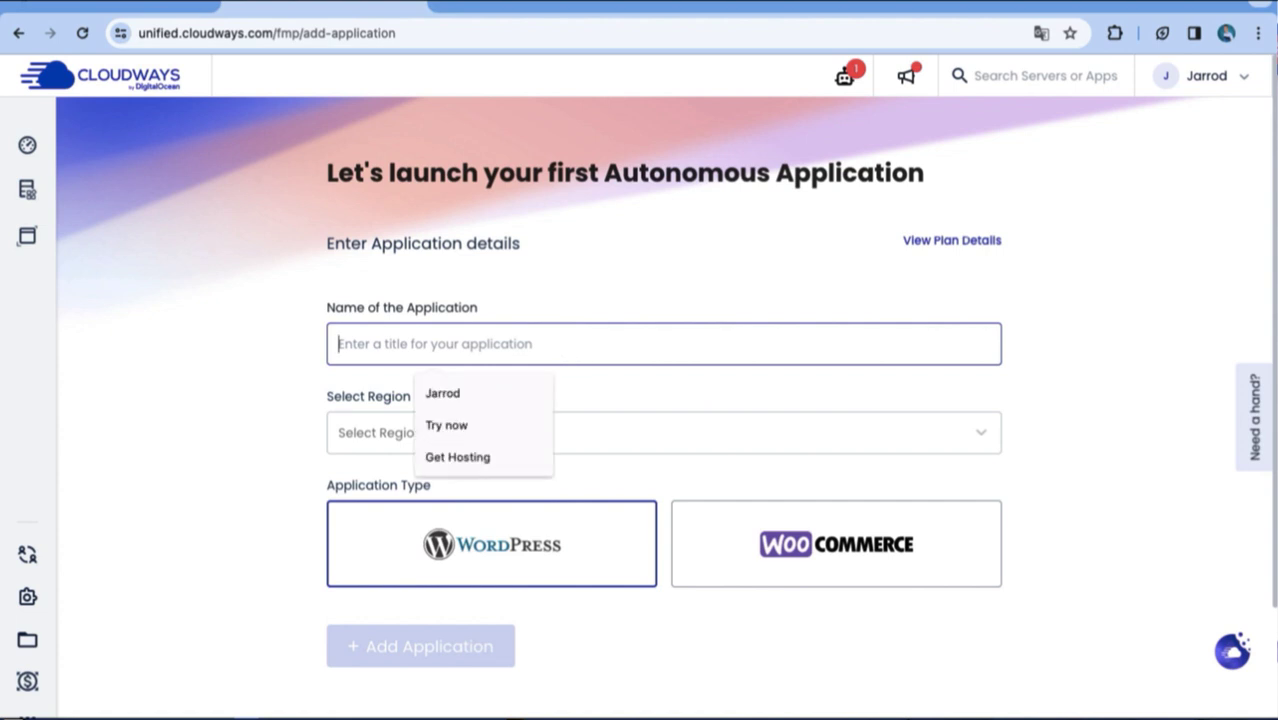
{"action": "type", "text": "J"}
{"action": "key", "text": "BackSpace"}
{"action": "type", "text": "Meriablog"}
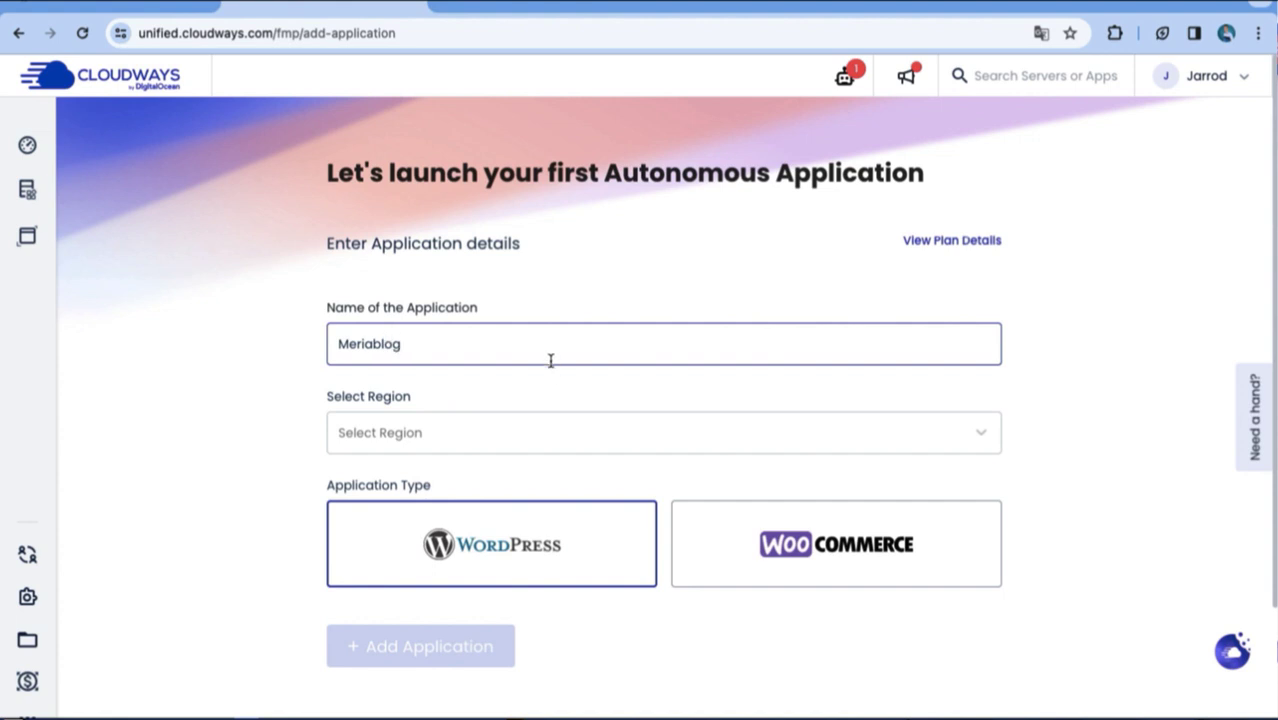
{"action": "left_click", "coordinate": [548, 426]}
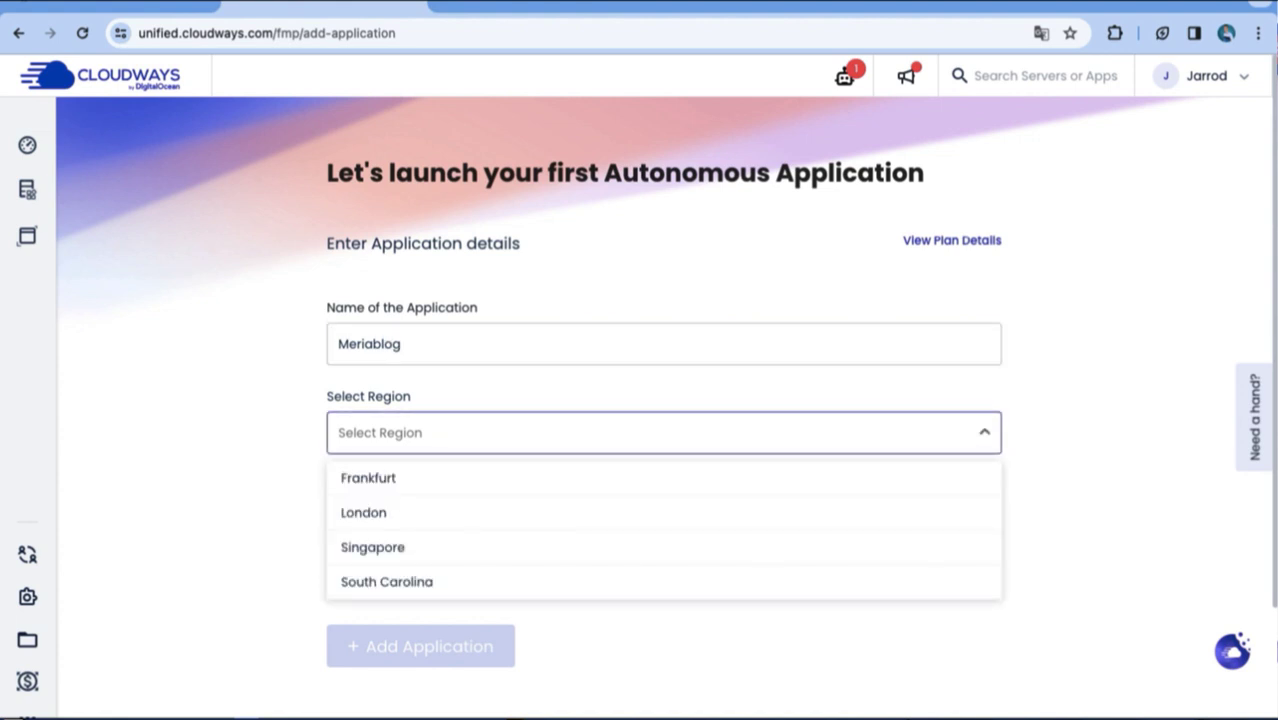
{"action": "scroll", "coordinate": [568, 520], "scroll_direction": "down", "scroll_amount": 2}
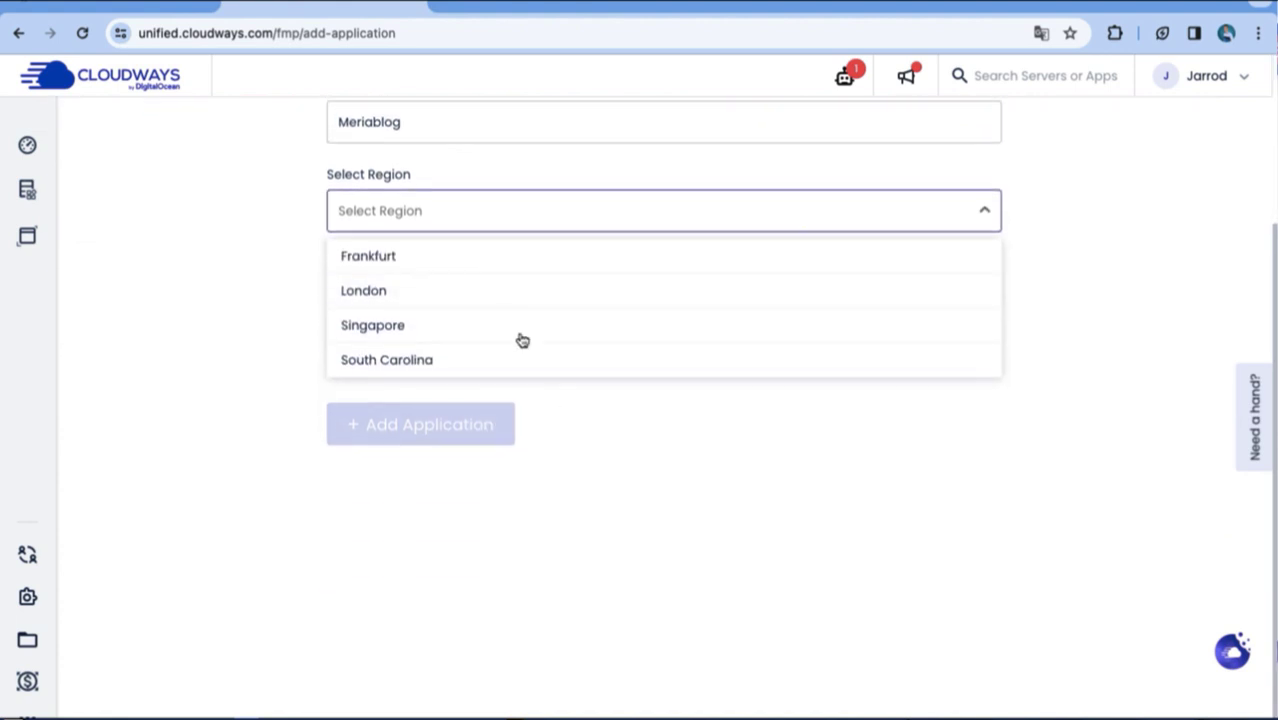
{"action": "left_click", "coordinate": [297, 208]}
{"action": "scroll", "coordinate": [357, 277], "scroll_direction": "up", "scroll_amount": 2}
{"action": "left_click", "coordinate": [423, 385]}
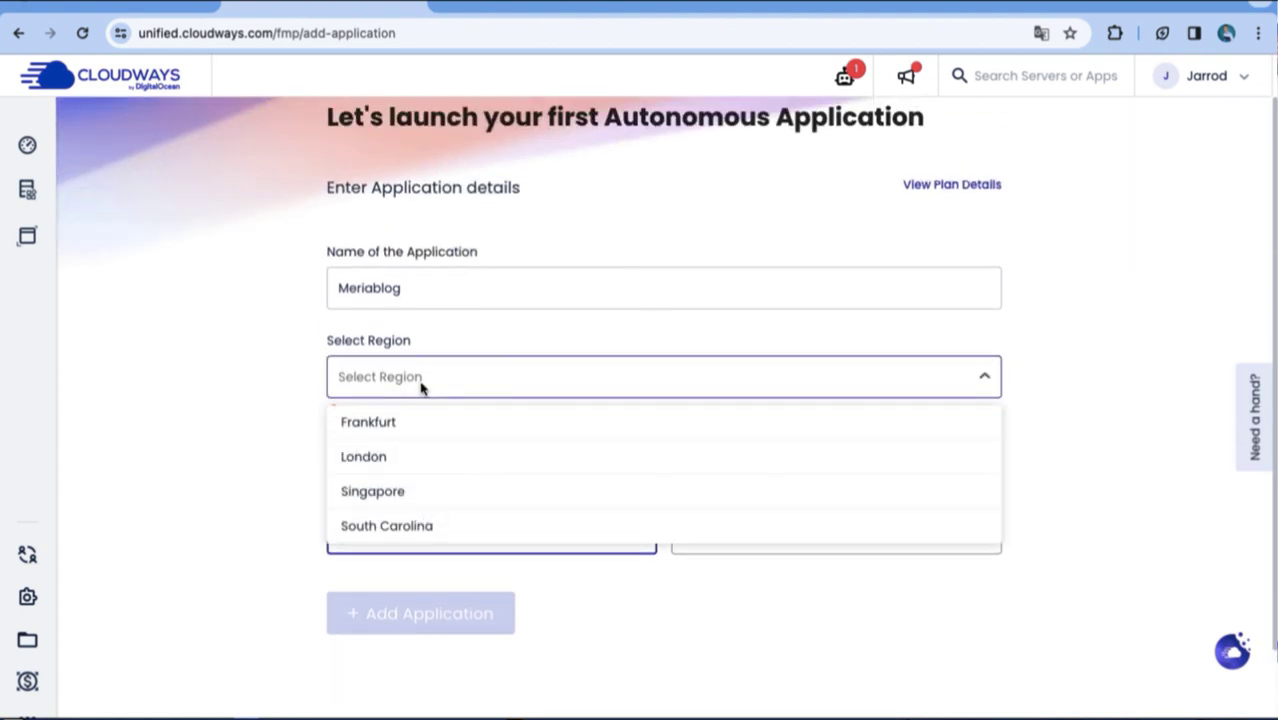
{"action": "left_click", "coordinate": [406, 460]}
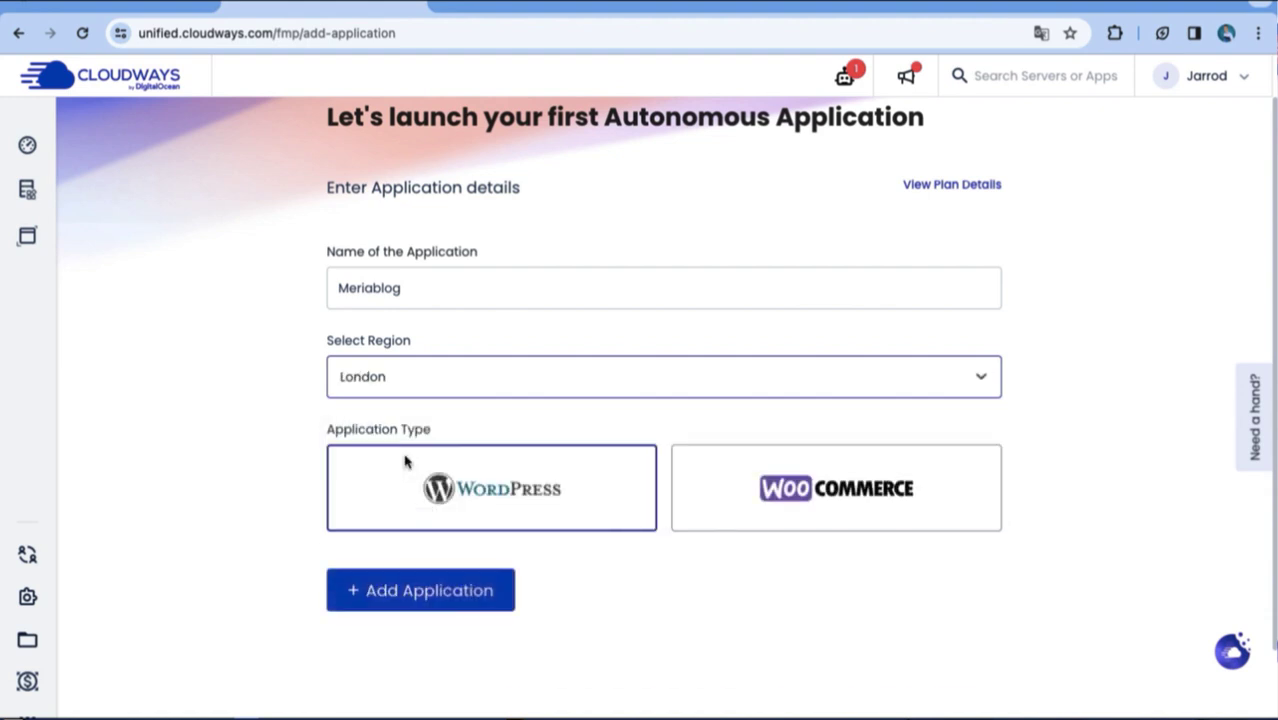
{"action": "left_click", "coordinate": [443, 596]}
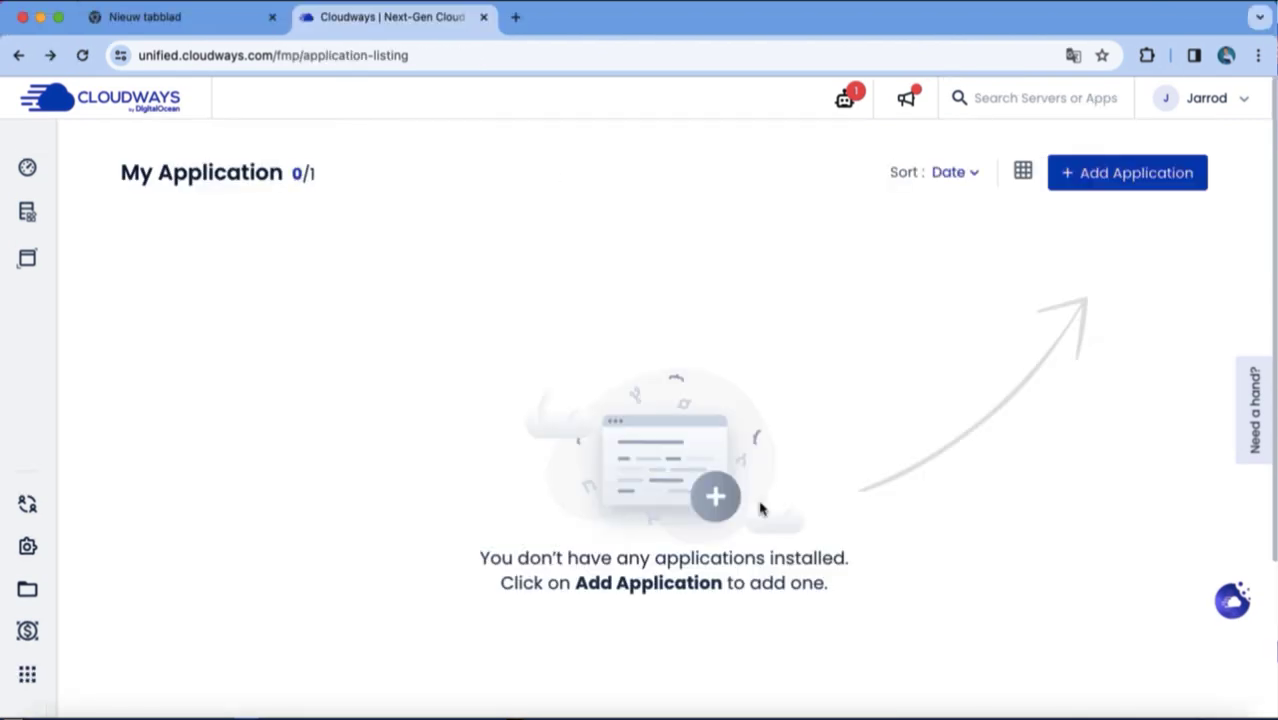
Add a second WordPress application, New Application Server, in the London region.
{"action": "left_click", "coordinate": [1127, 172]}
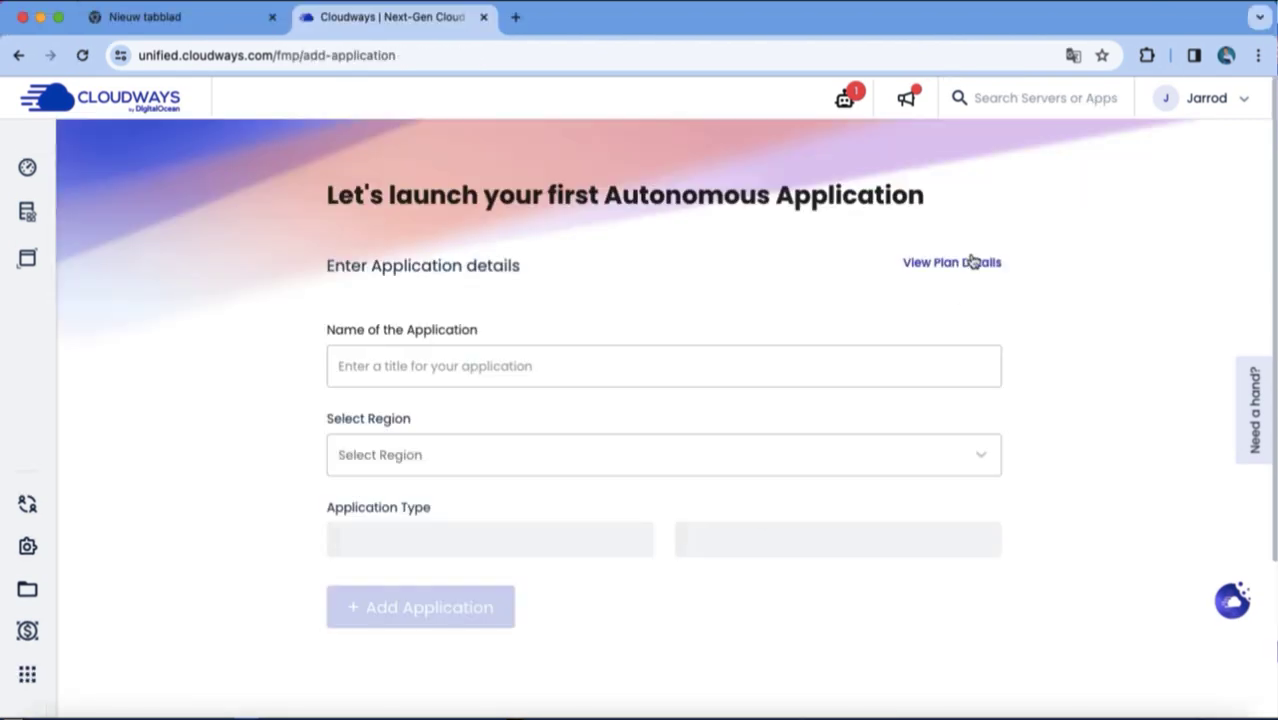
{"action": "left_click", "coordinate": [595, 378]}
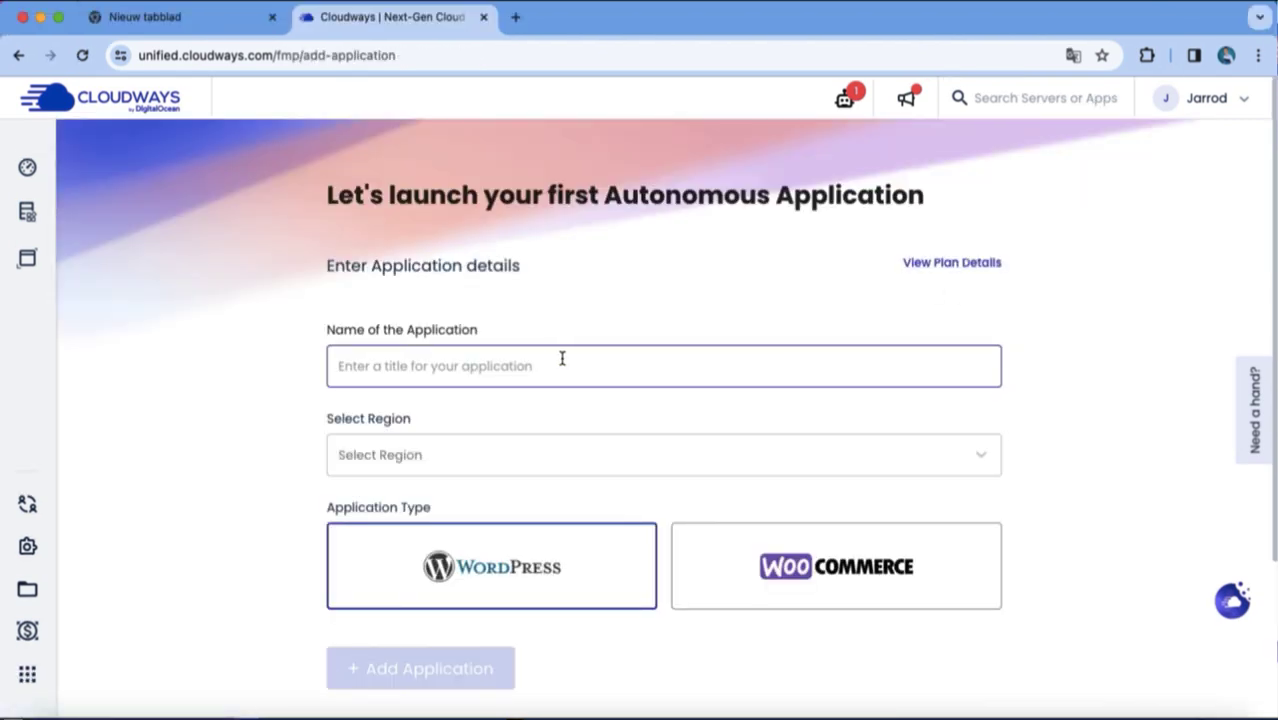
{"action": "left_click", "coordinate": [559, 365]}
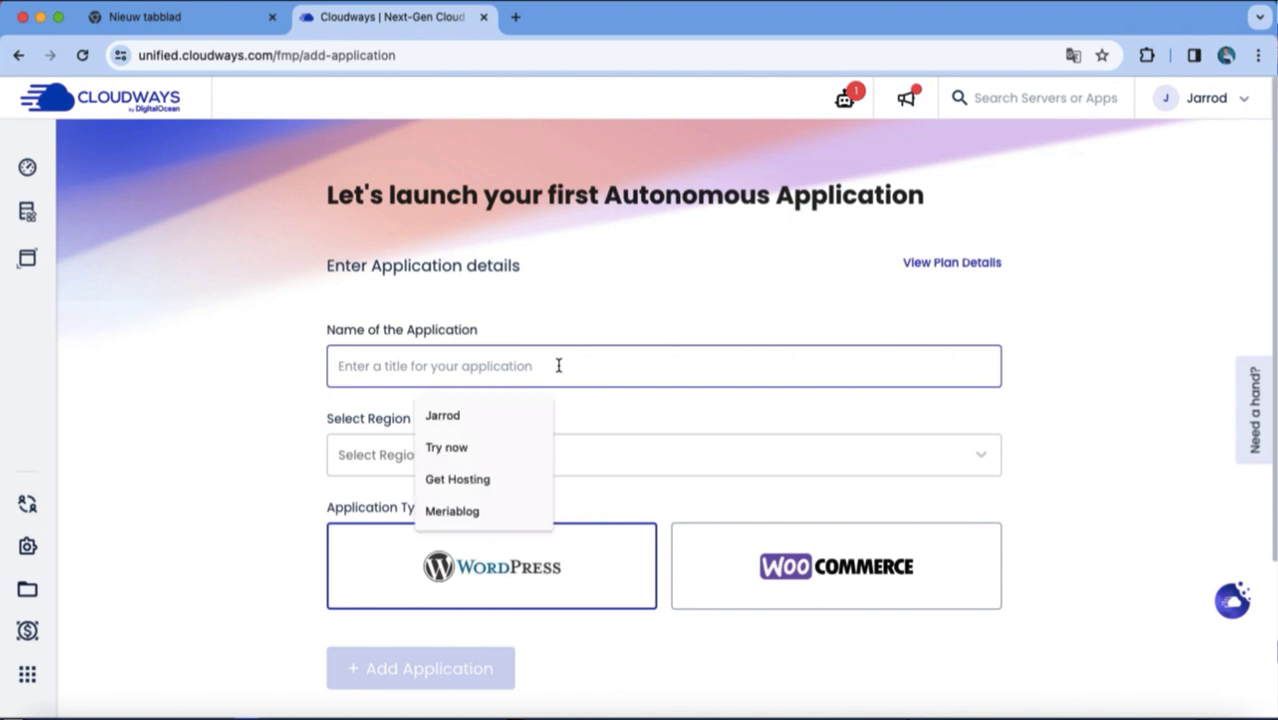
{"action": "type", "text": "New Application Server"}
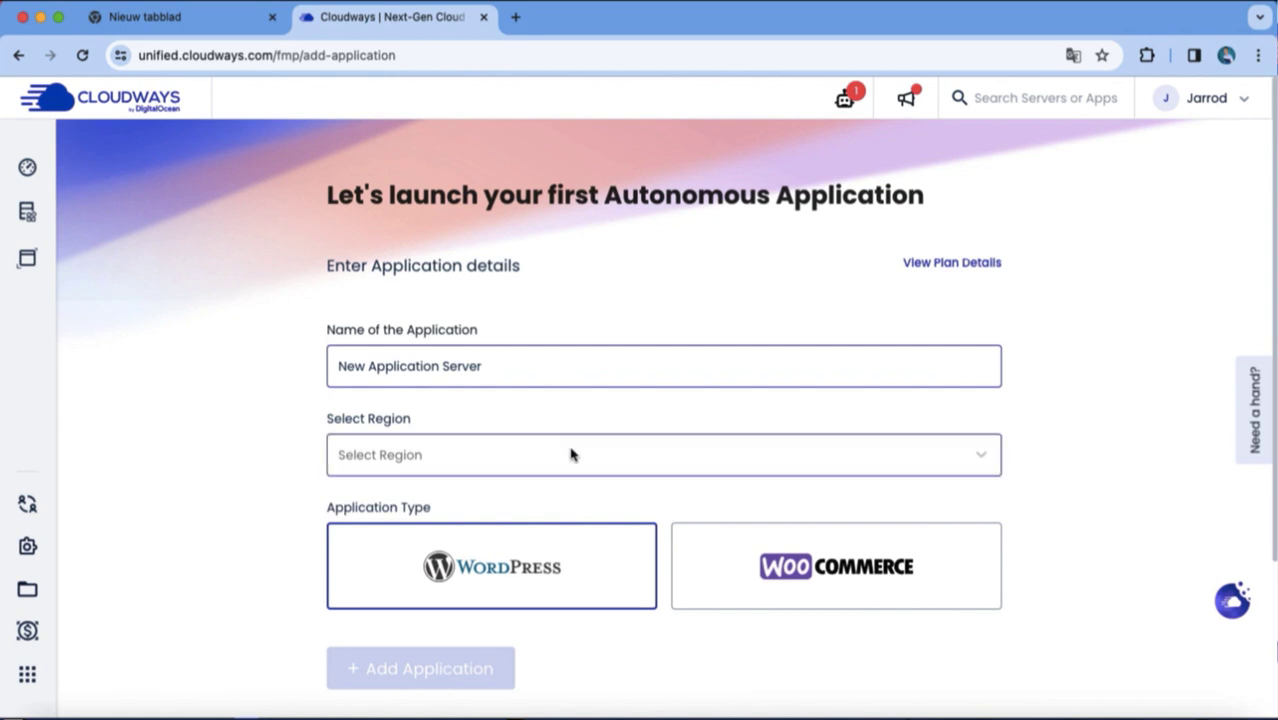
{"action": "left_click", "coordinate": [572, 455]}
{"action": "left_click", "coordinate": [556, 538]}
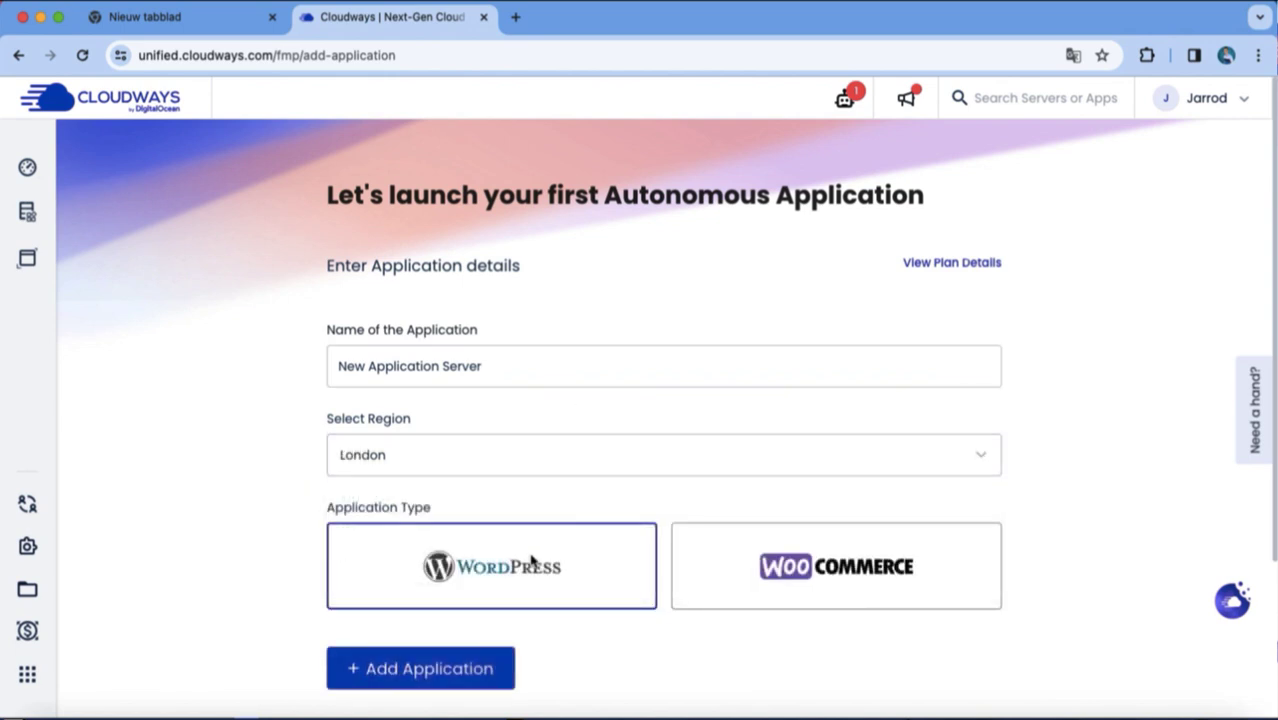
{"action": "left_click", "coordinate": [473, 667]}
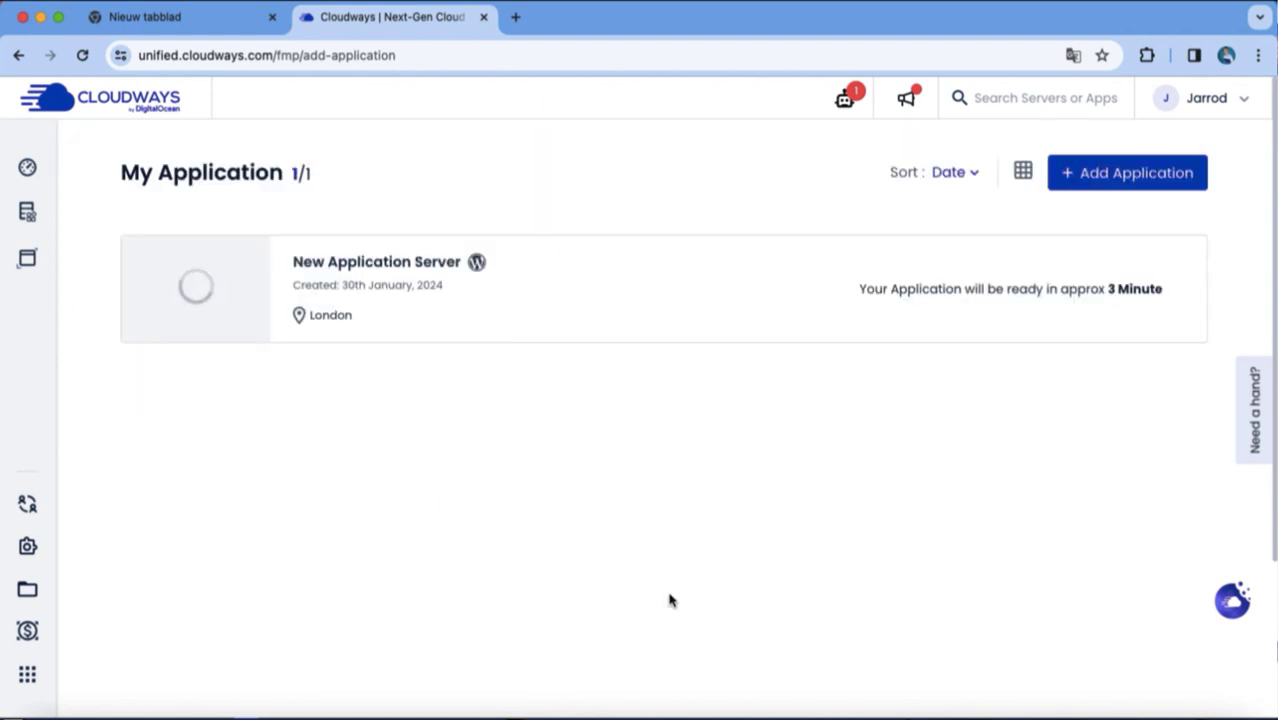
Review New Application Server's overview (PHP 8.1, London) and create its staging copy.
{"action": "left_click", "coordinate": [385, 268]}
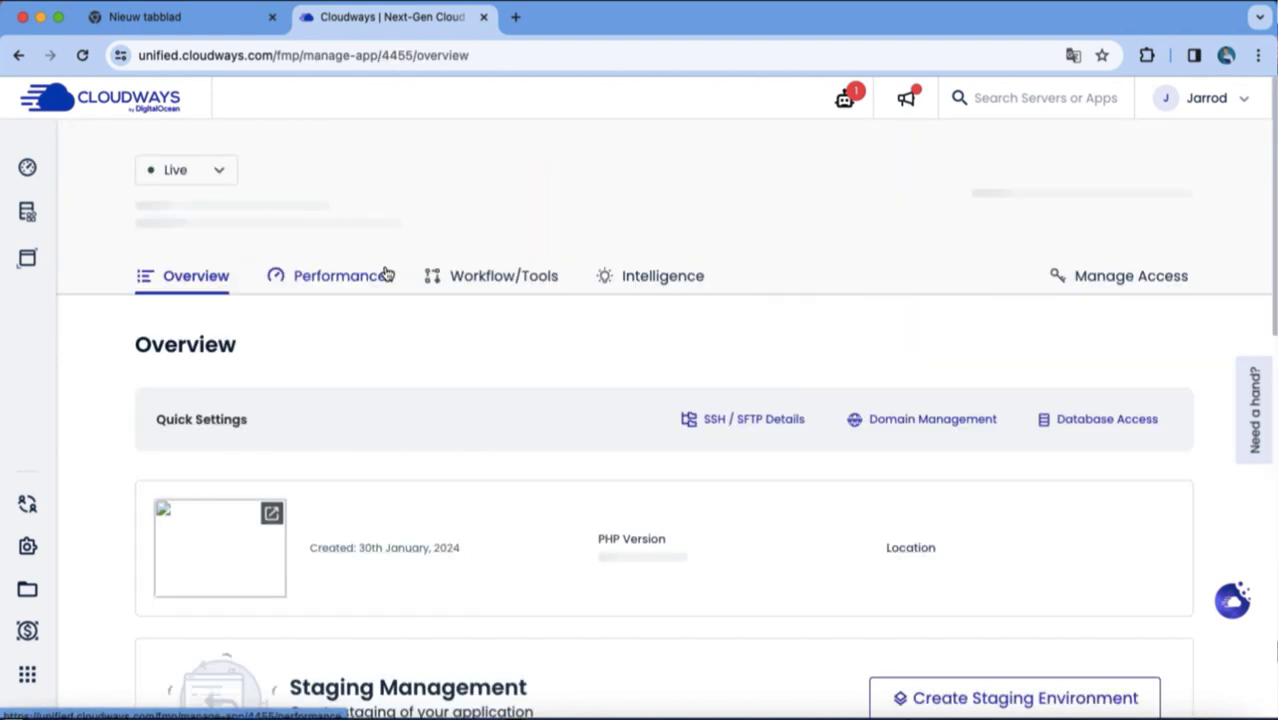
{"action": "scroll", "coordinate": [546, 395], "scroll_direction": "down", "scroll_amount": 5}
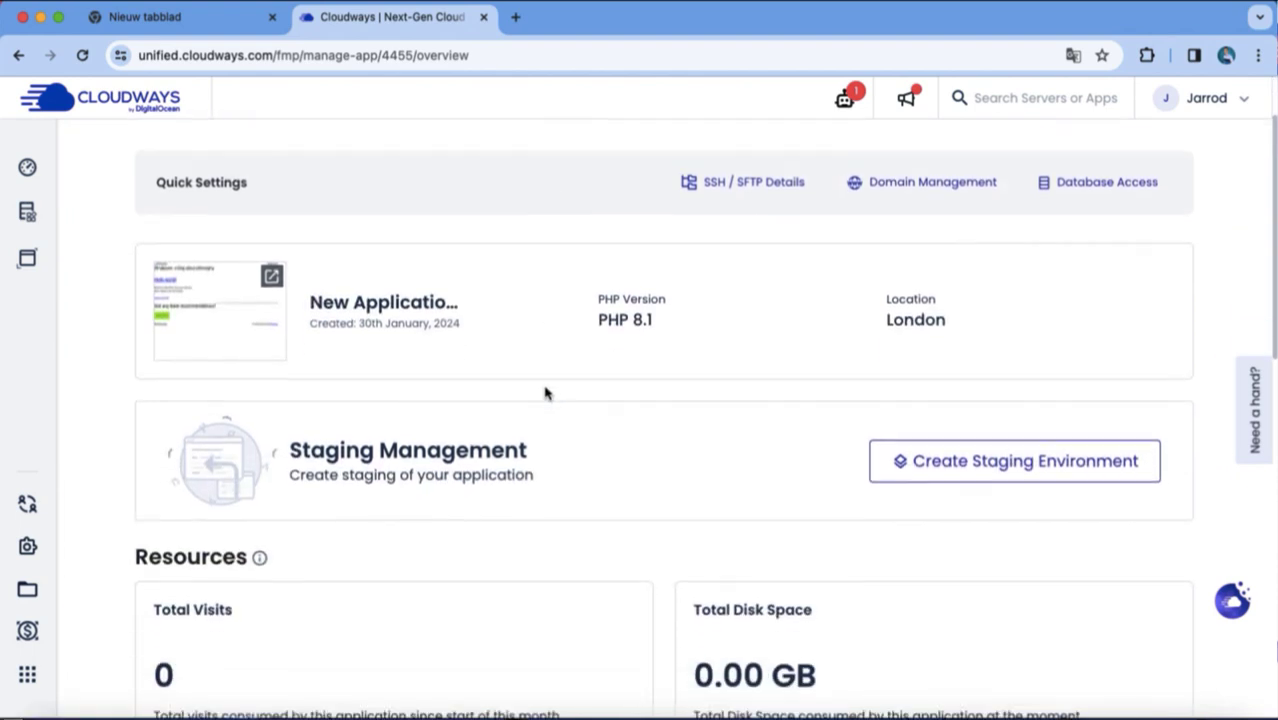
{"action": "scroll", "coordinate": [546, 393], "scroll_direction": "down", "scroll_amount": 5}
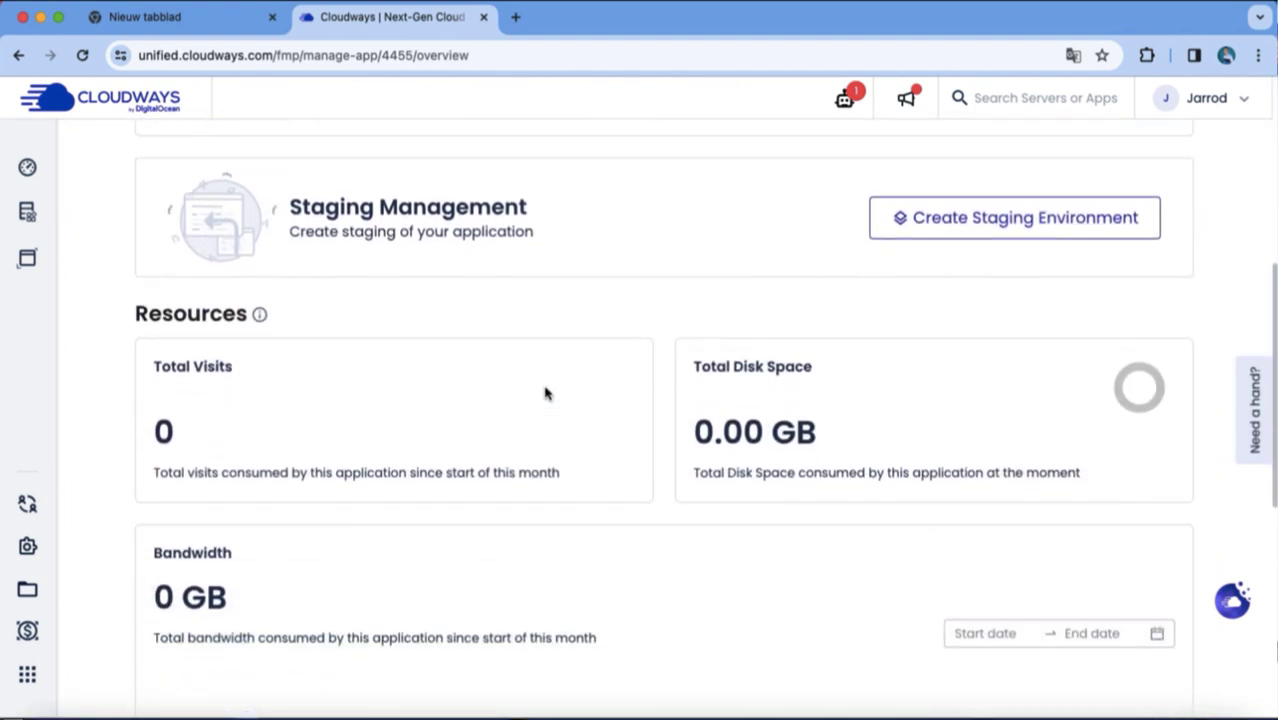
{"action": "scroll", "coordinate": [546, 393], "scroll_direction": "up", "scroll_amount": 5}
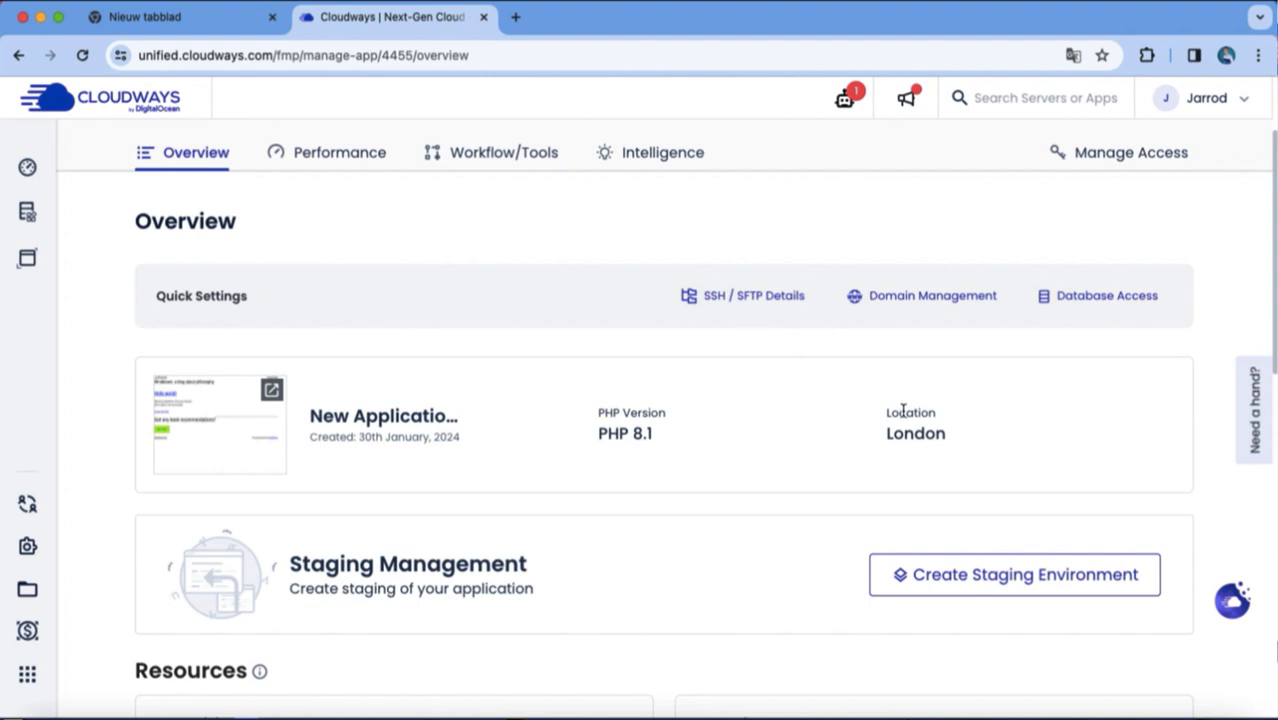
{"action": "left_click", "coordinate": [950, 572]}
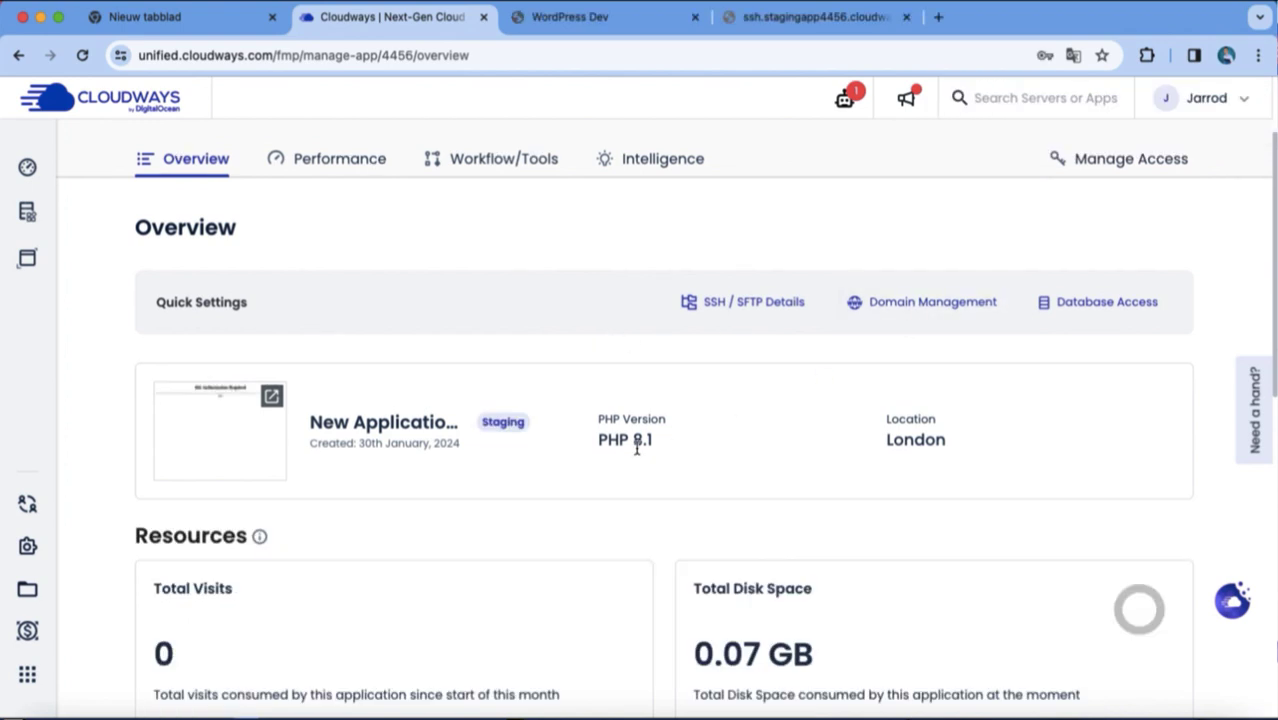
{"action": "scroll", "coordinate": [634, 440], "scroll_direction": "down", "scroll_amount": 3}
{"action": "scroll", "coordinate": [390, 512], "scroll_direction": "up", "scroll_amount": 5}
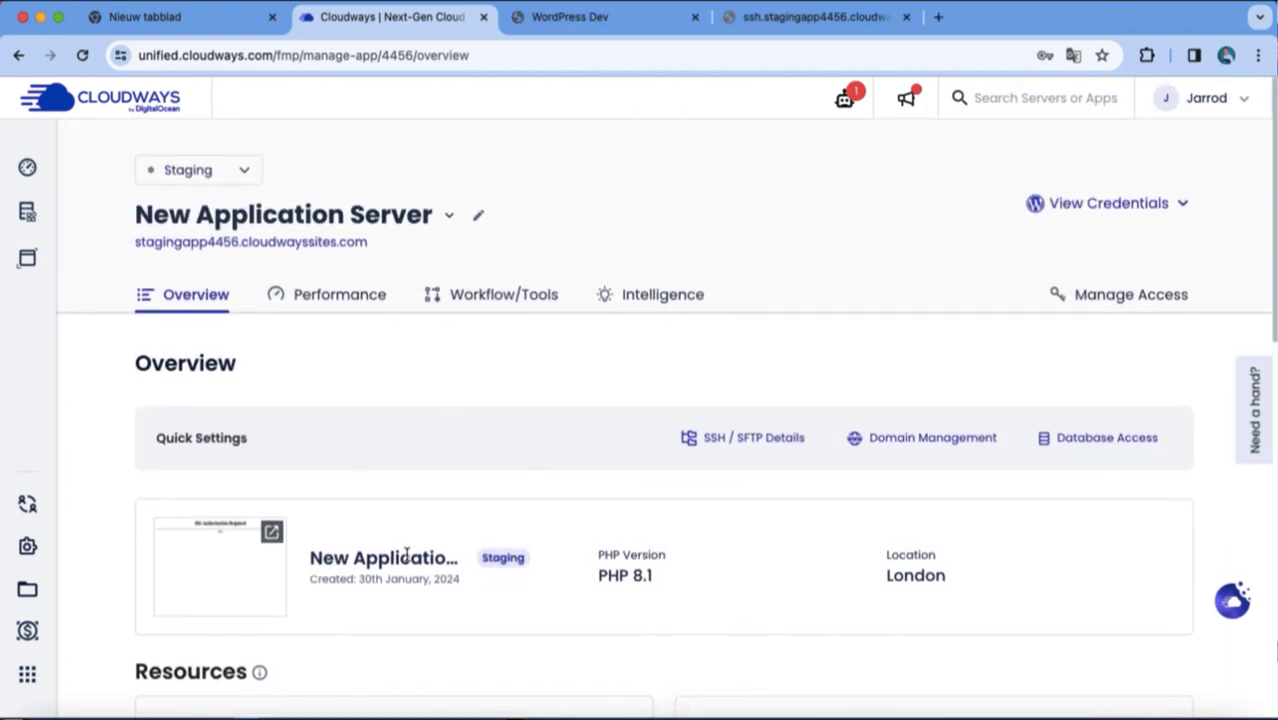
{"action": "left_click", "coordinate": [945, 441]}
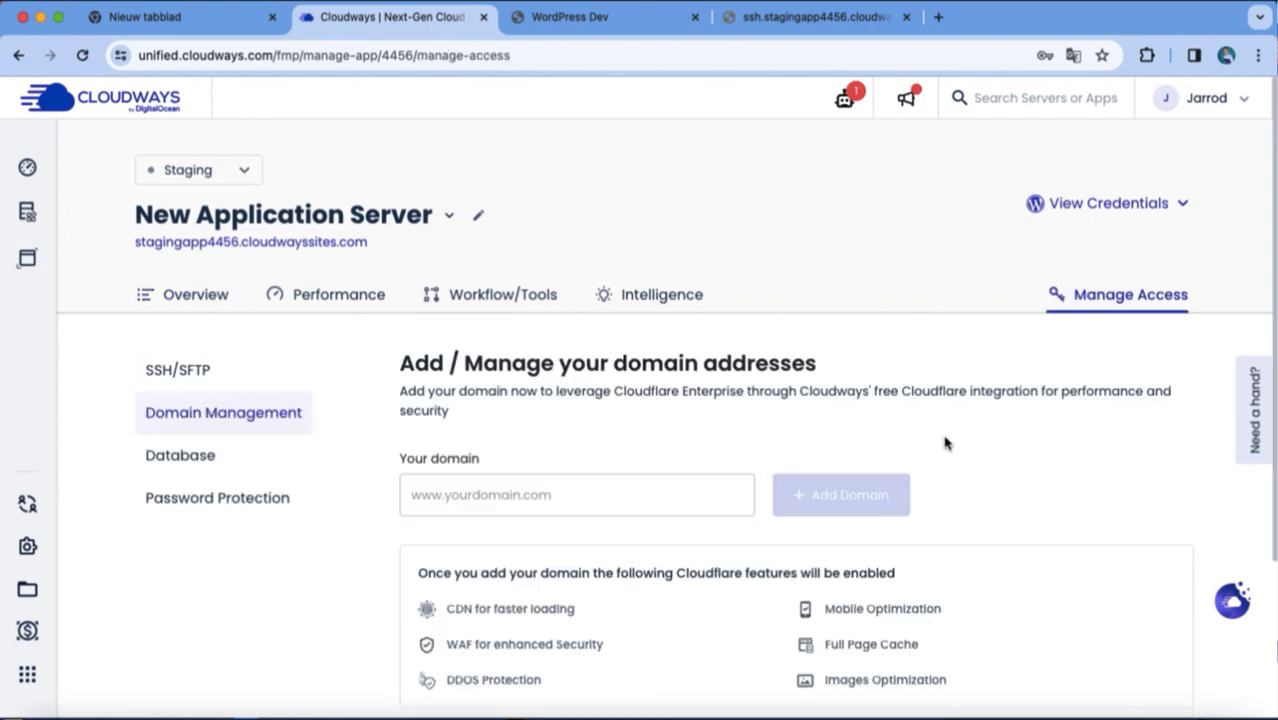
{"action": "left_click", "coordinate": [528, 494]}
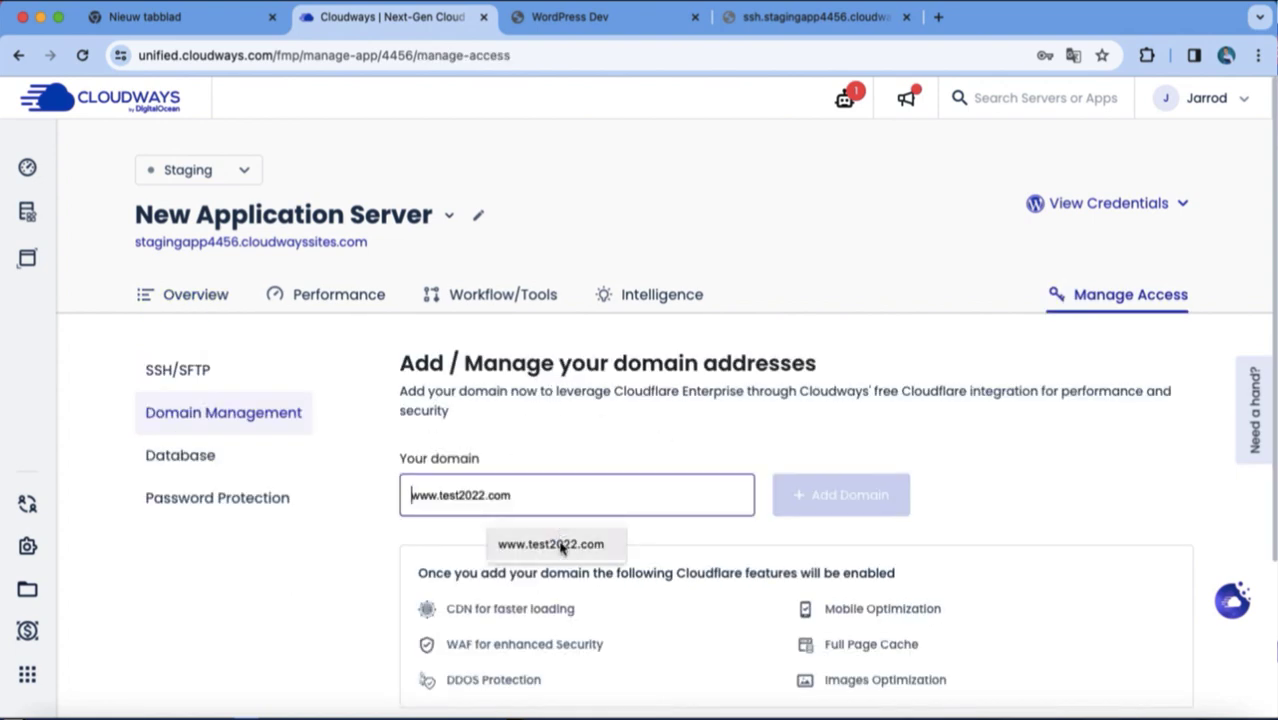
{"action": "left_click", "coordinate": [561, 545]}
{"action": "scroll", "coordinate": [720, 484], "scroll_direction": "down", "scroll_amount": 2}
Check the default SSH/SFTP credentials, open the staging site, and leave Password Protection off.
{"action": "left_click", "coordinate": [221, 364]}
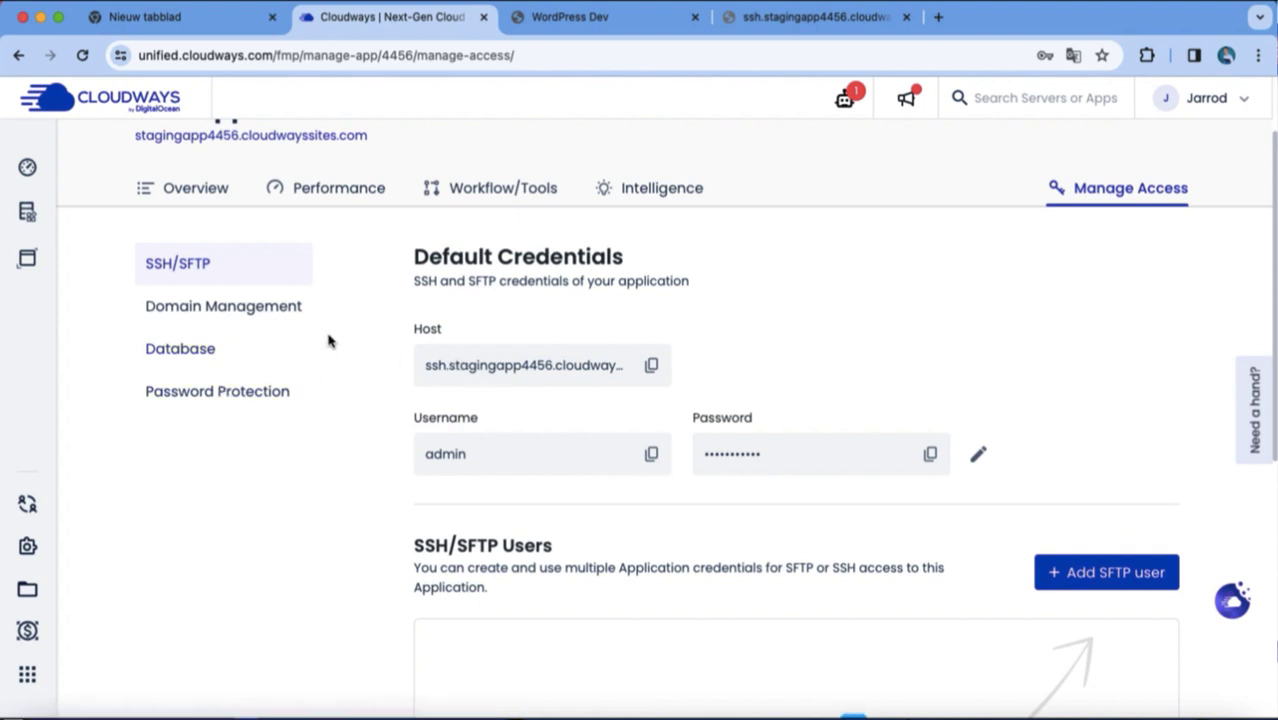
{"action": "left_click", "coordinate": [286, 137]}
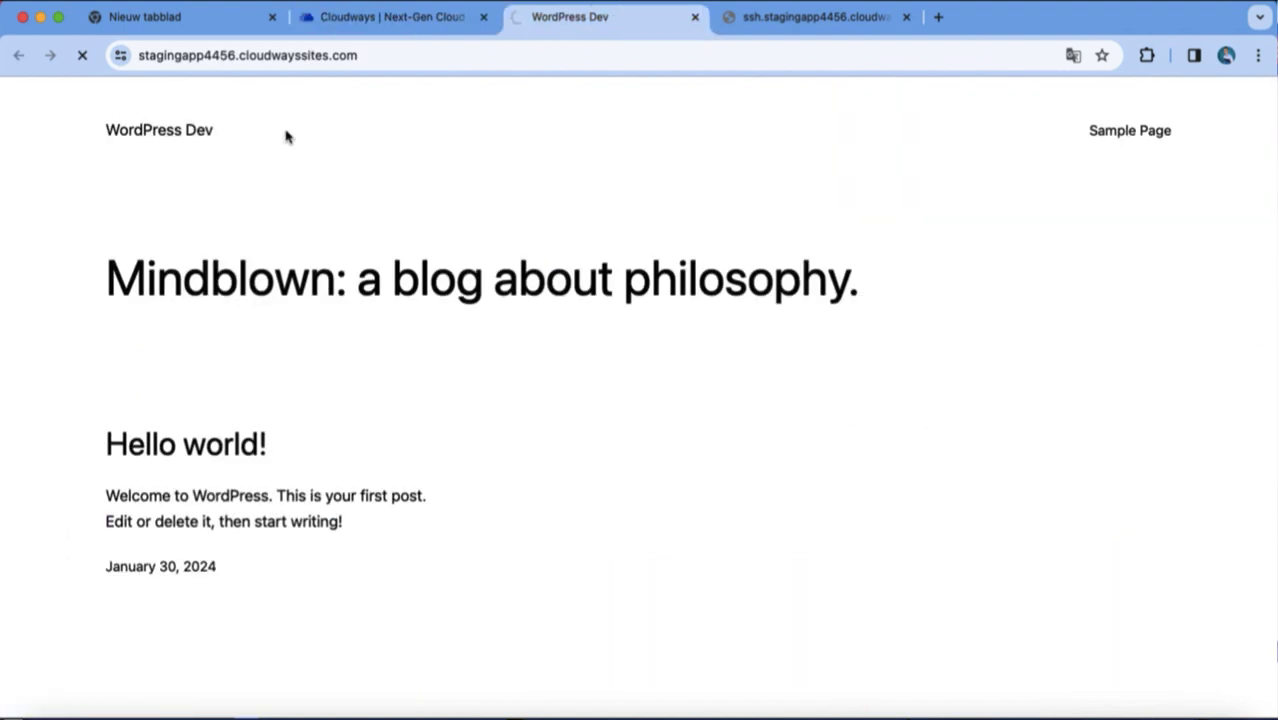
{"action": "left_click", "coordinate": [408, 28]}
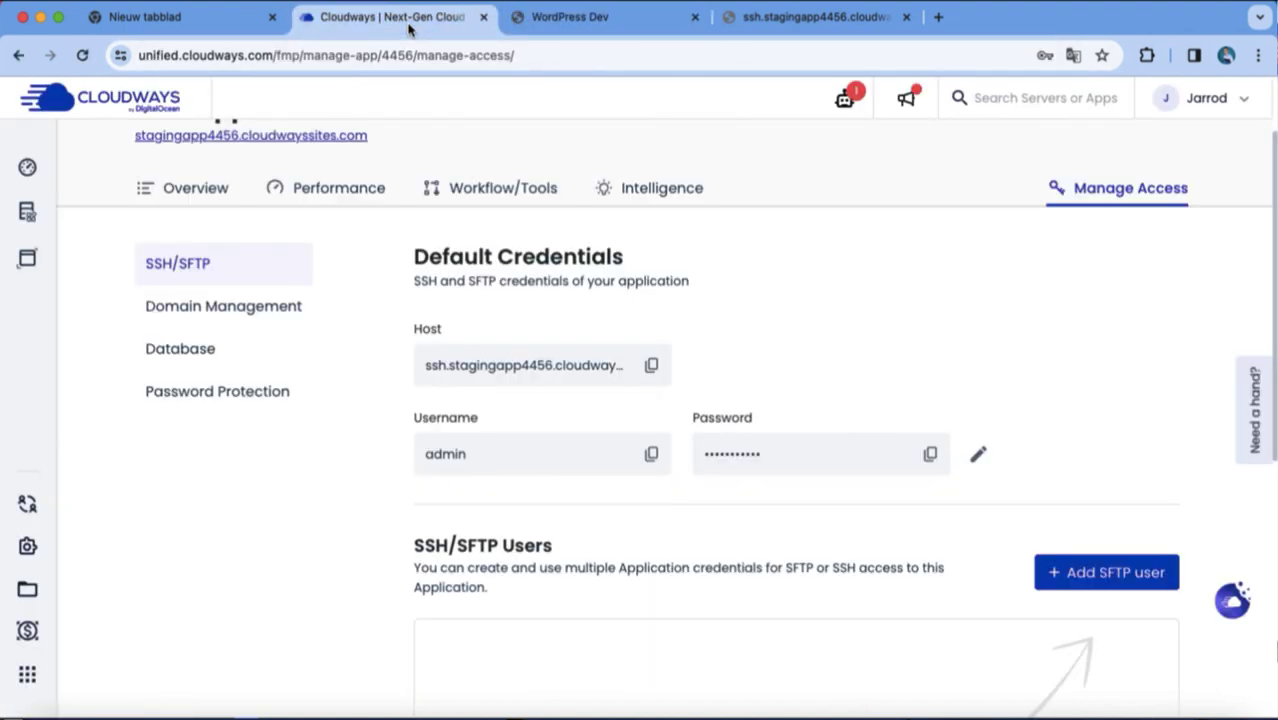
{"action": "left_click", "coordinate": [274, 401]}
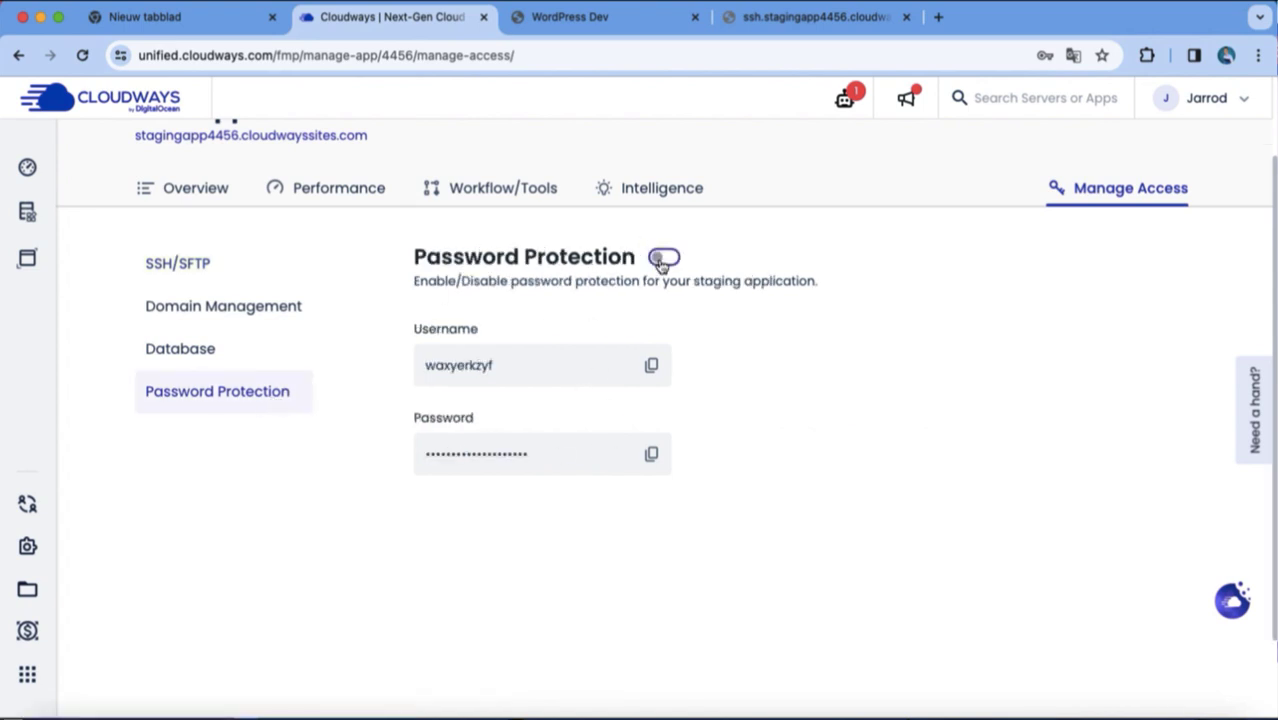
{"action": "scroll", "coordinate": [634, 234], "scroll_direction": "up", "scroll_amount": 2}
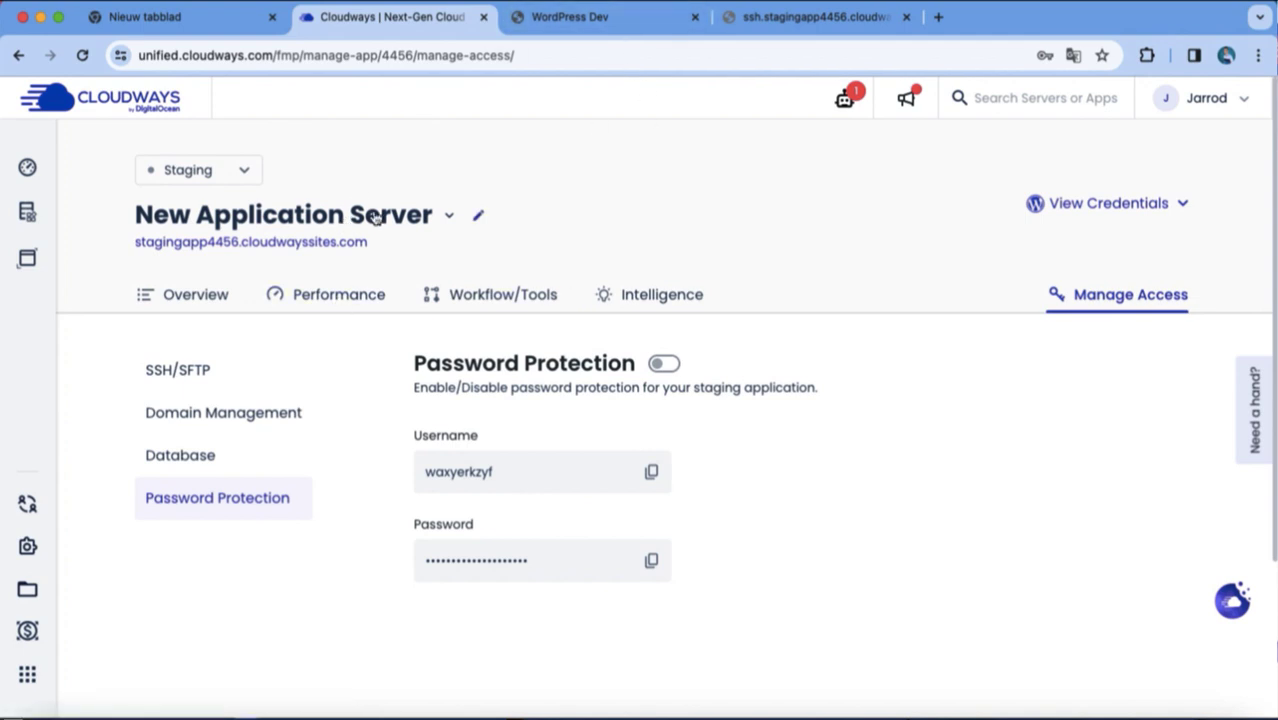
Go to the WordPress Dev site's wp-admin address.
{"action": "left_click", "coordinate": [567, 20]}
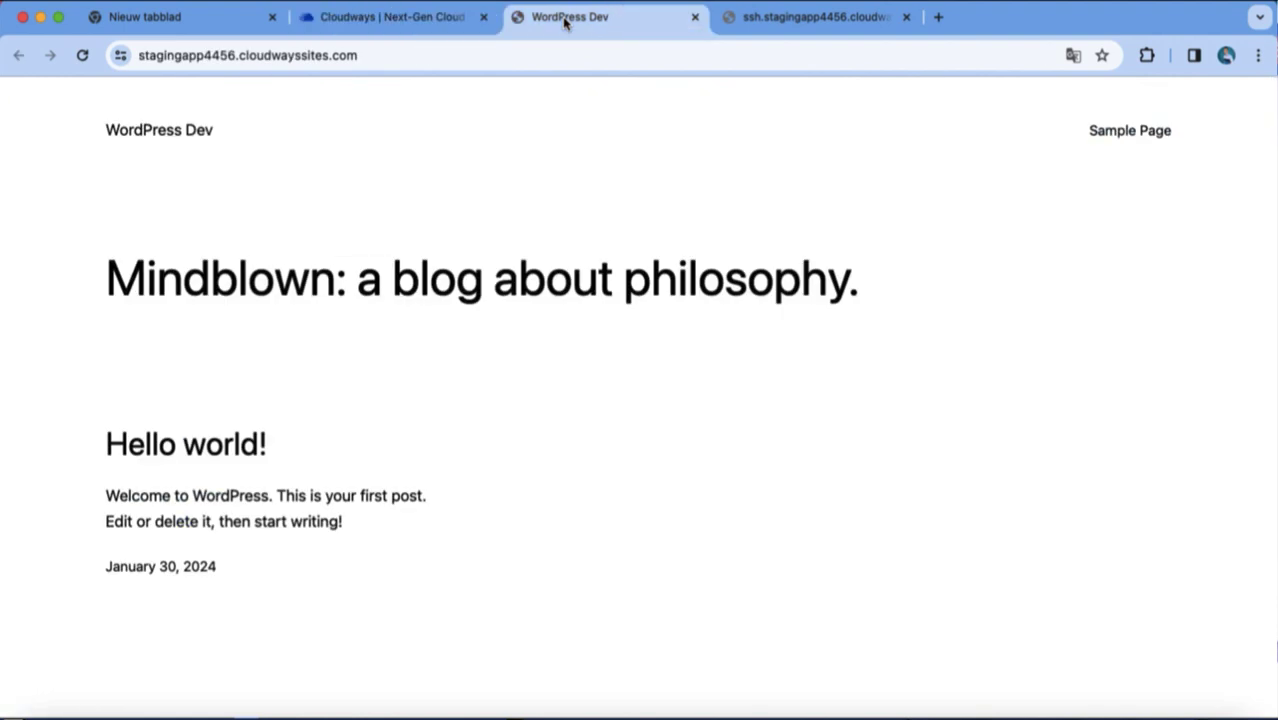
{"action": "left_click", "coordinate": [531, 56]}
{"action": "left_click", "coordinate": [549, 52]}
{"action": "type", "text": "wp"}
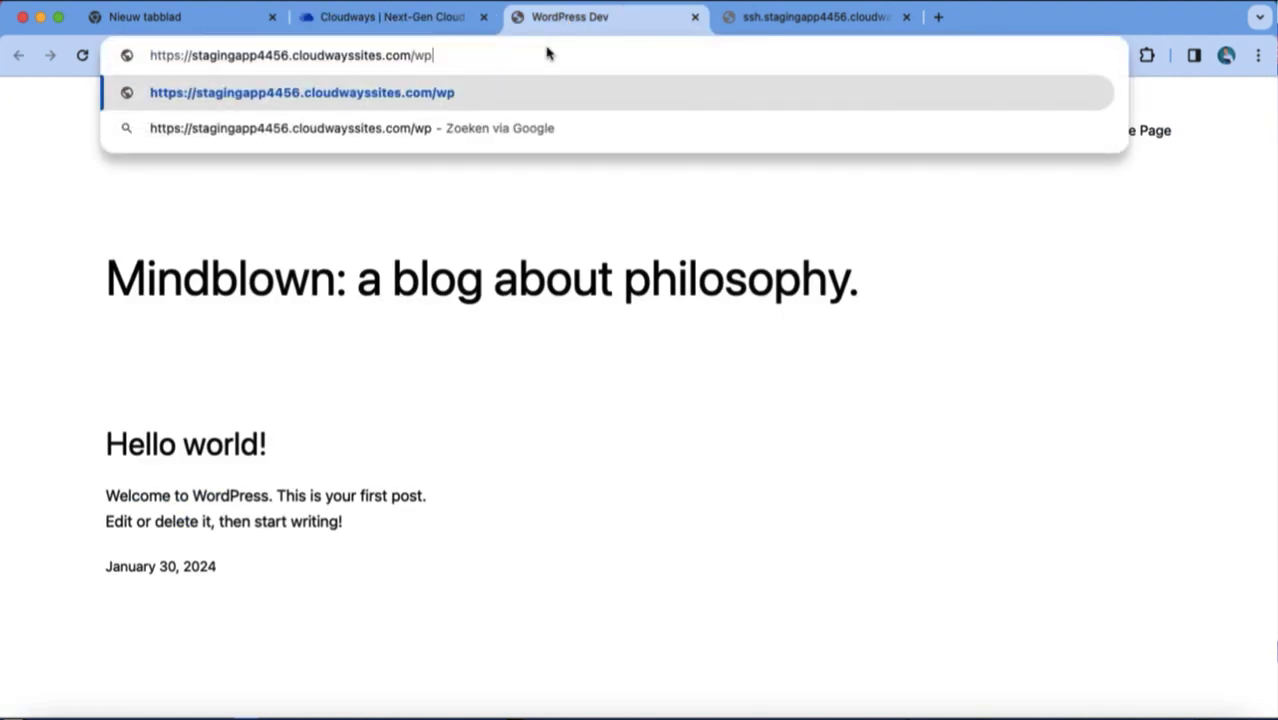
{"action": "type", "text": "-admin"}
{"action": "key", "text": "Return"}
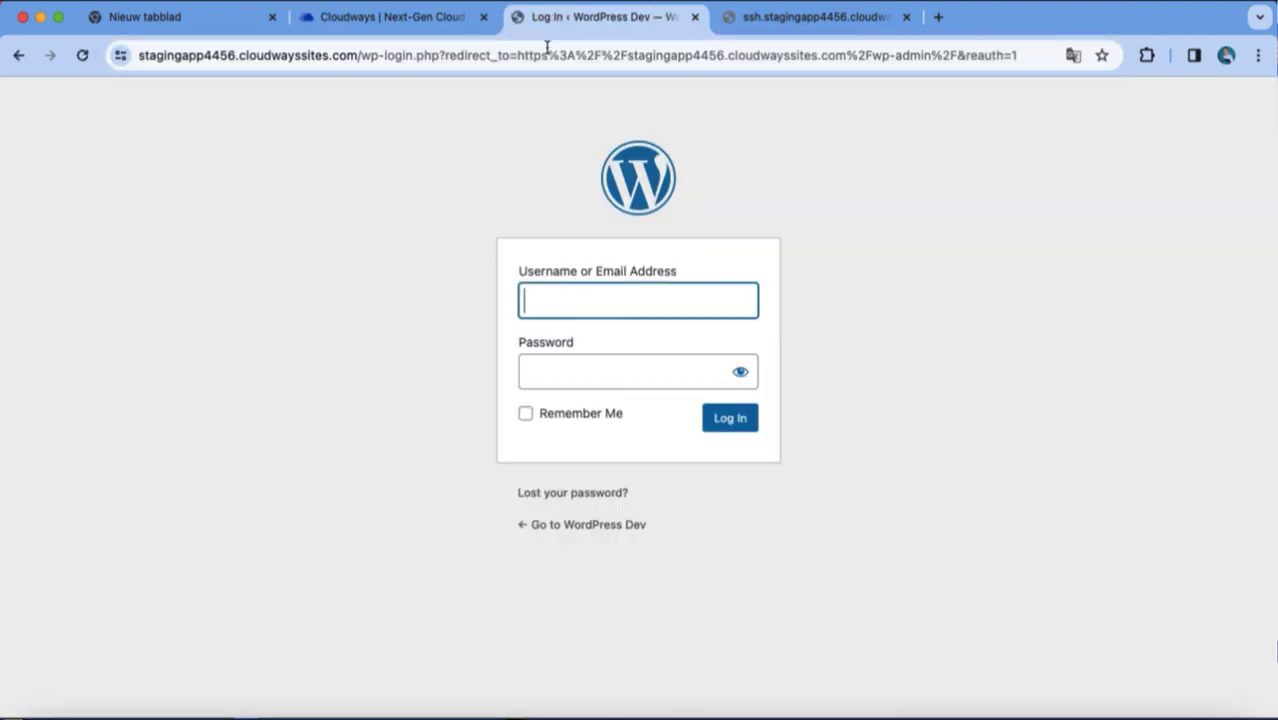
Copy the WordPress admin username and password from the staging app's Overview credentials.
{"action": "left_click", "coordinate": [430, 24]}
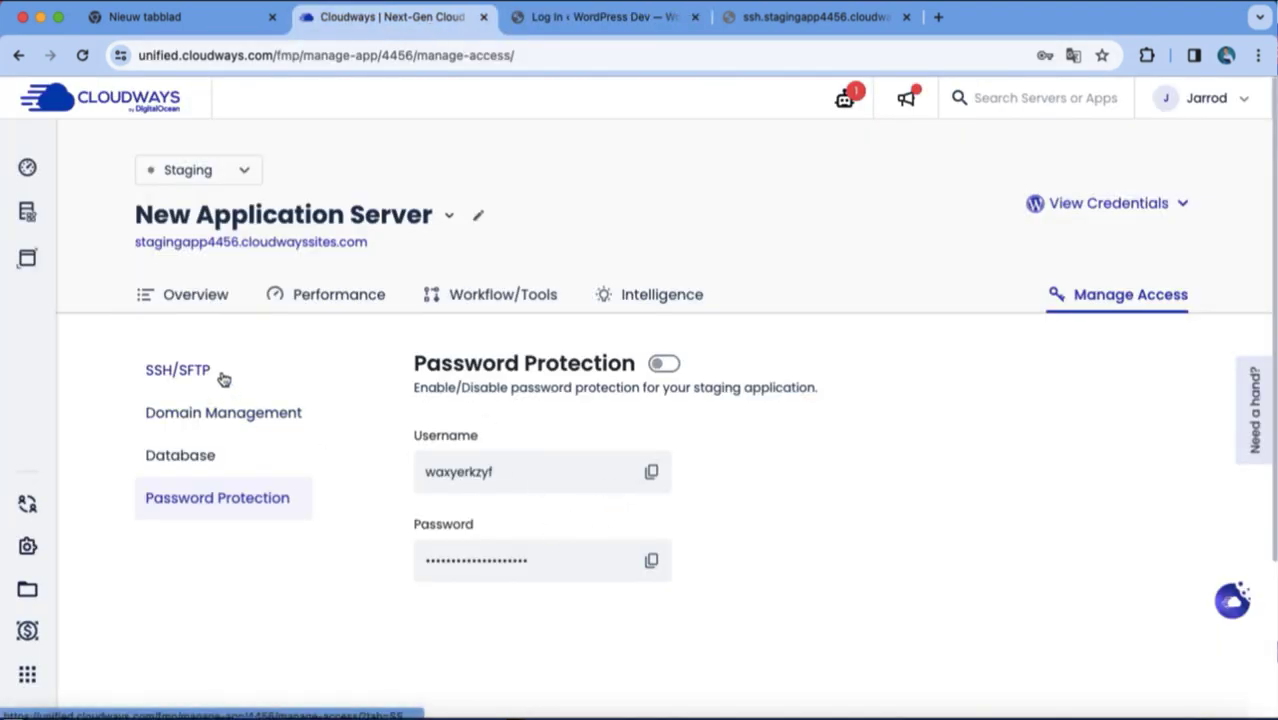
{"action": "left_click", "coordinate": [184, 302]}
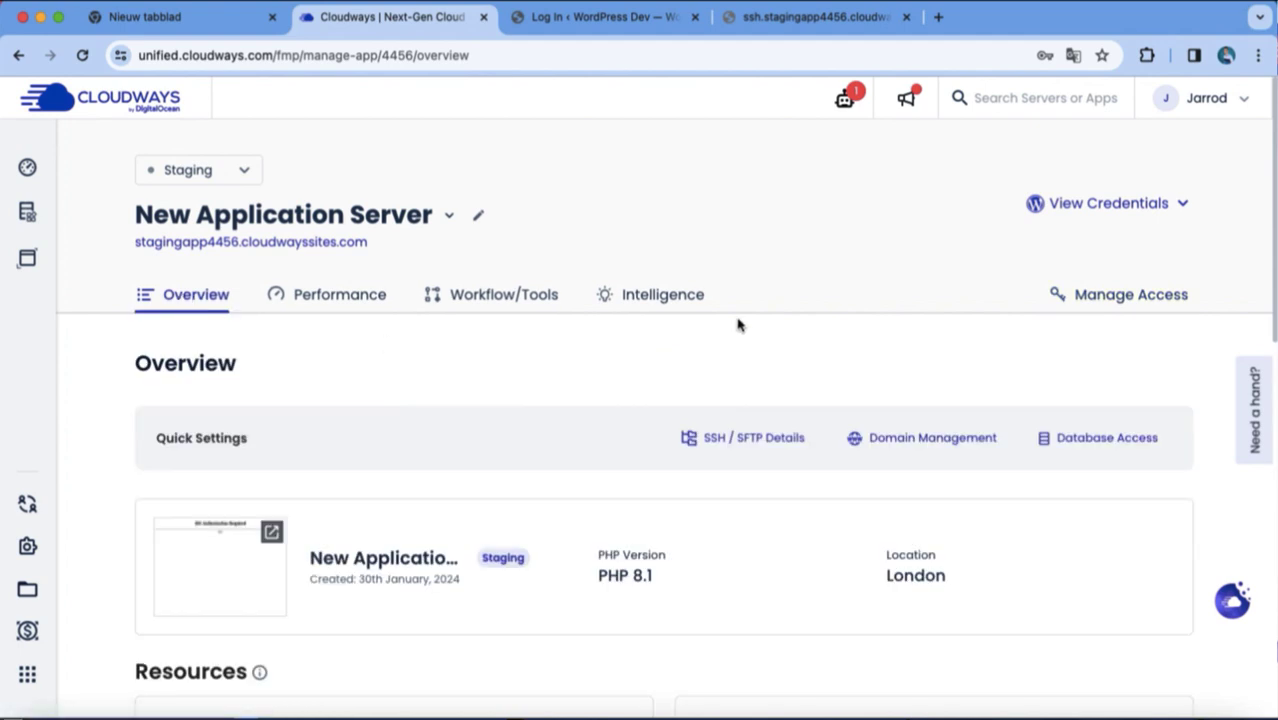
{"action": "left_click", "coordinate": [1083, 214]}
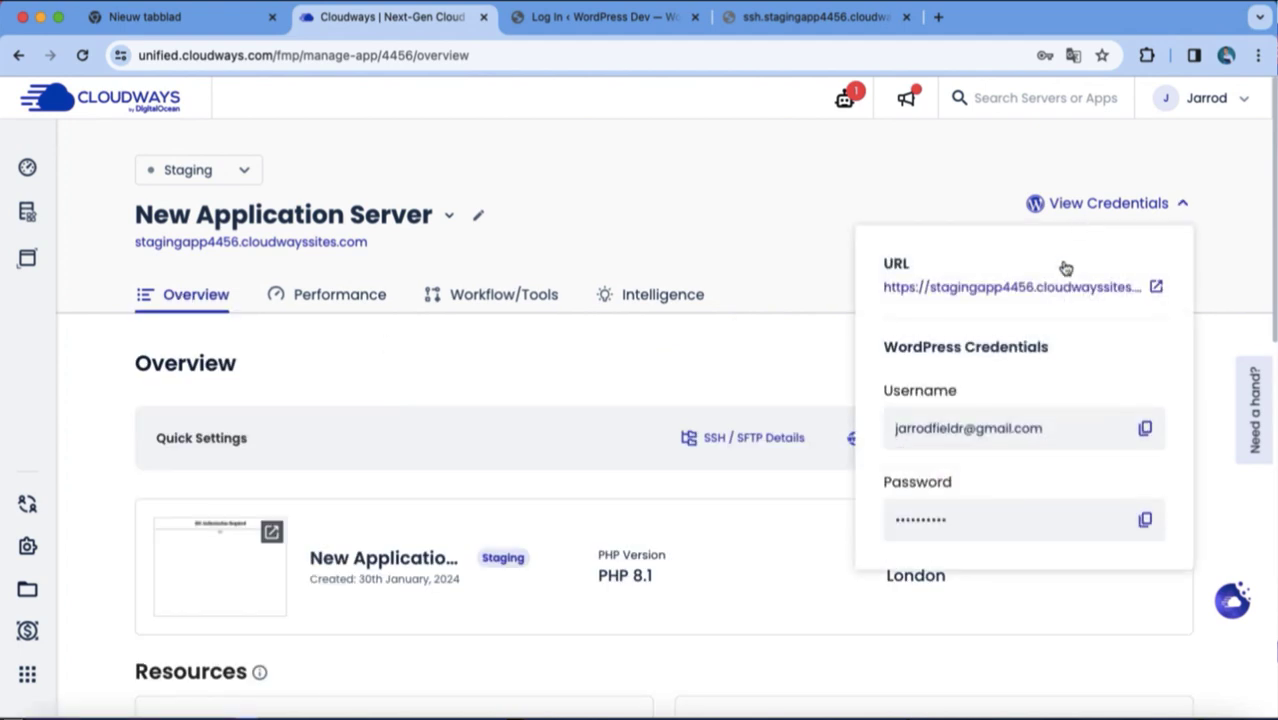
{"action": "left_click", "coordinate": [1147, 429]}
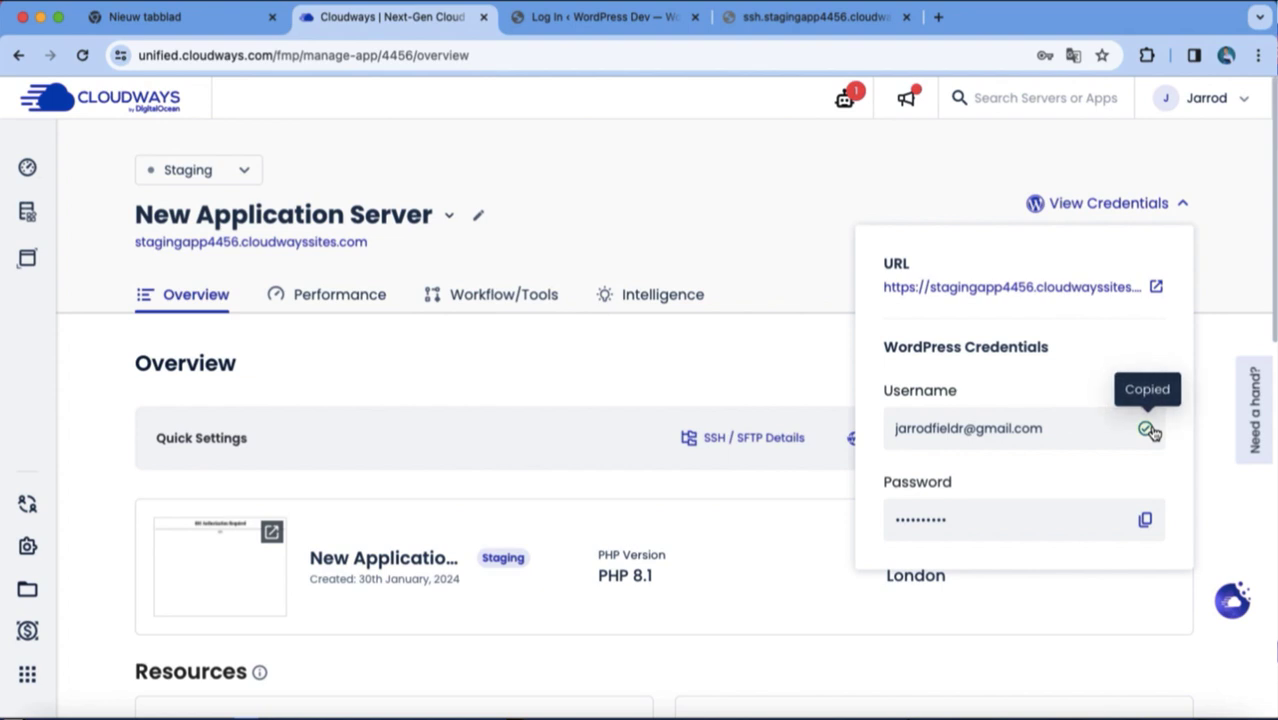
{"action": "left_click", "coordinate": [1145, 520]}
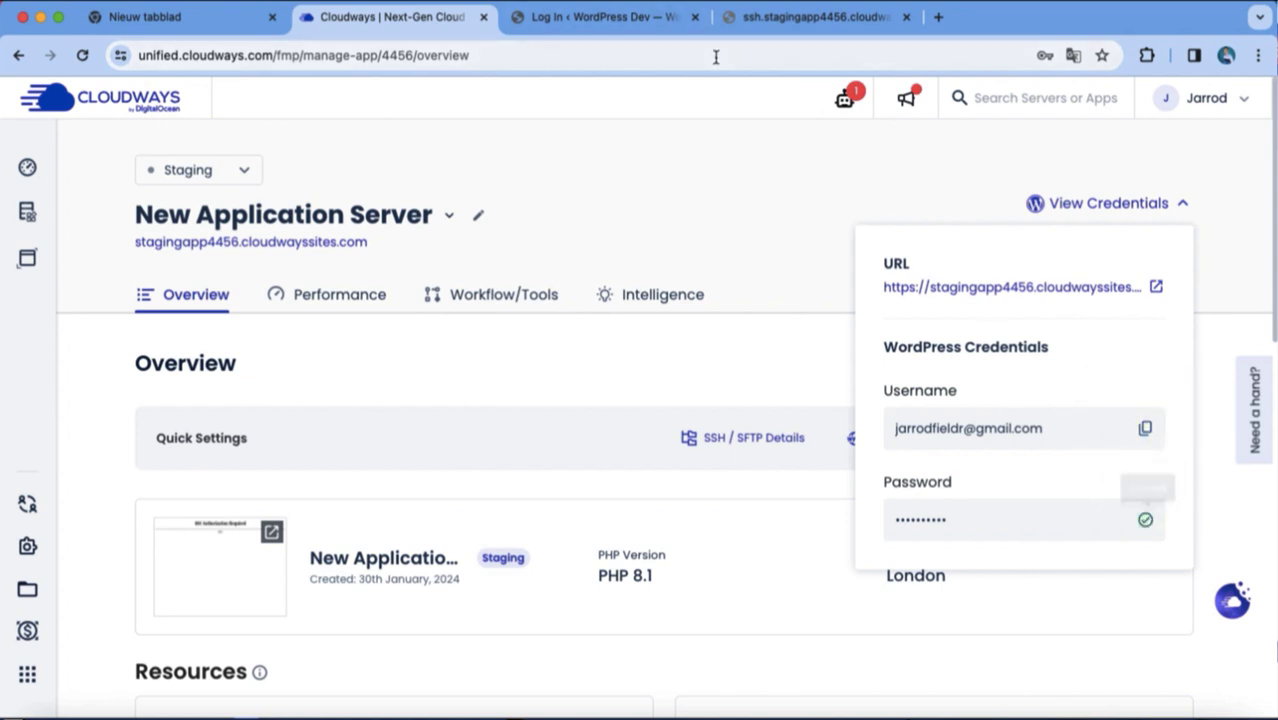
{"action": "left_click", "coordinate": [678, 21]}
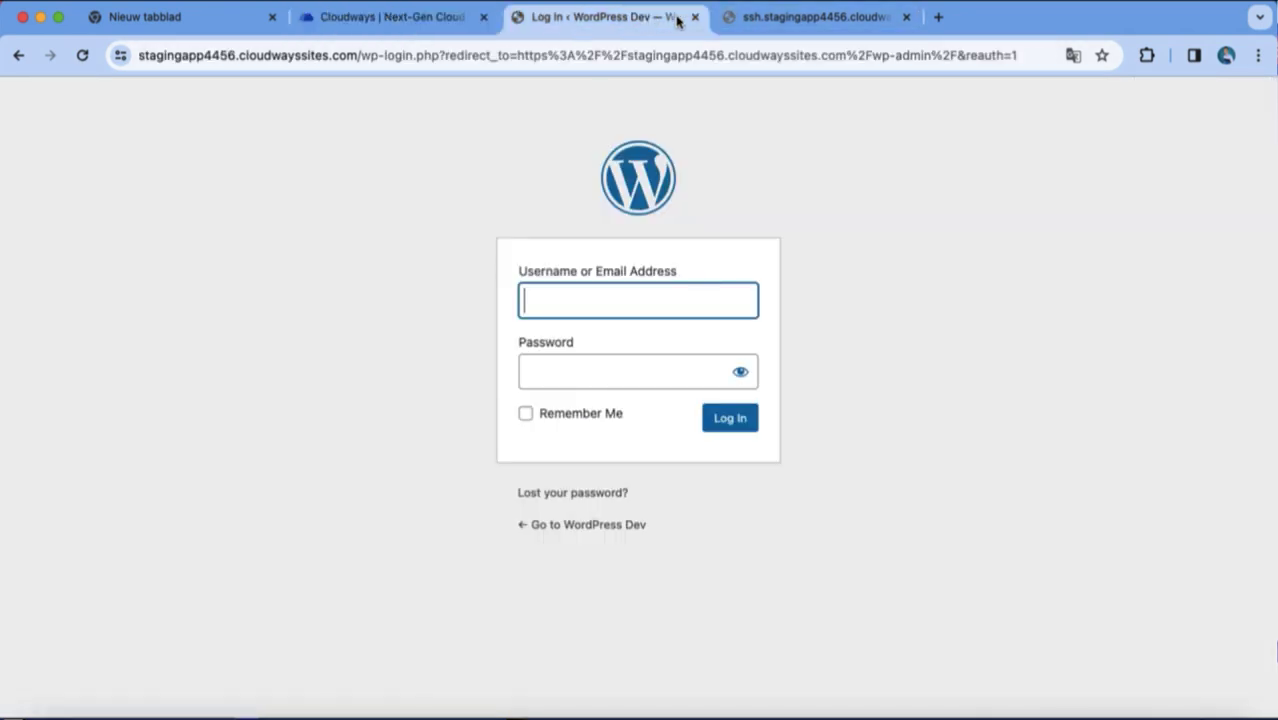
Log in with the pasted admin password and the admin e-mail username, declining Chrome's save-password prompt.
{"action": "left_click", "coordinate": [593, 379]}
{"action": "key", "text": "super+v"}
{"action": "left_click", "coordinate": [555, 309]}
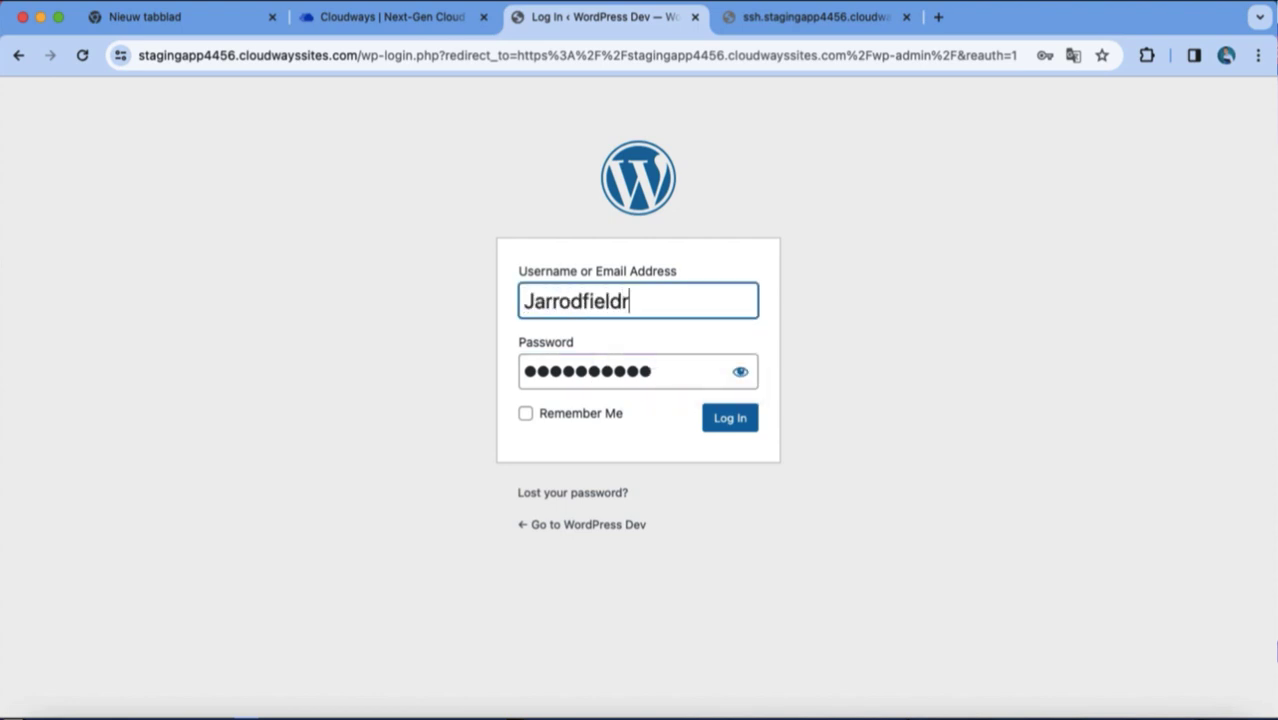
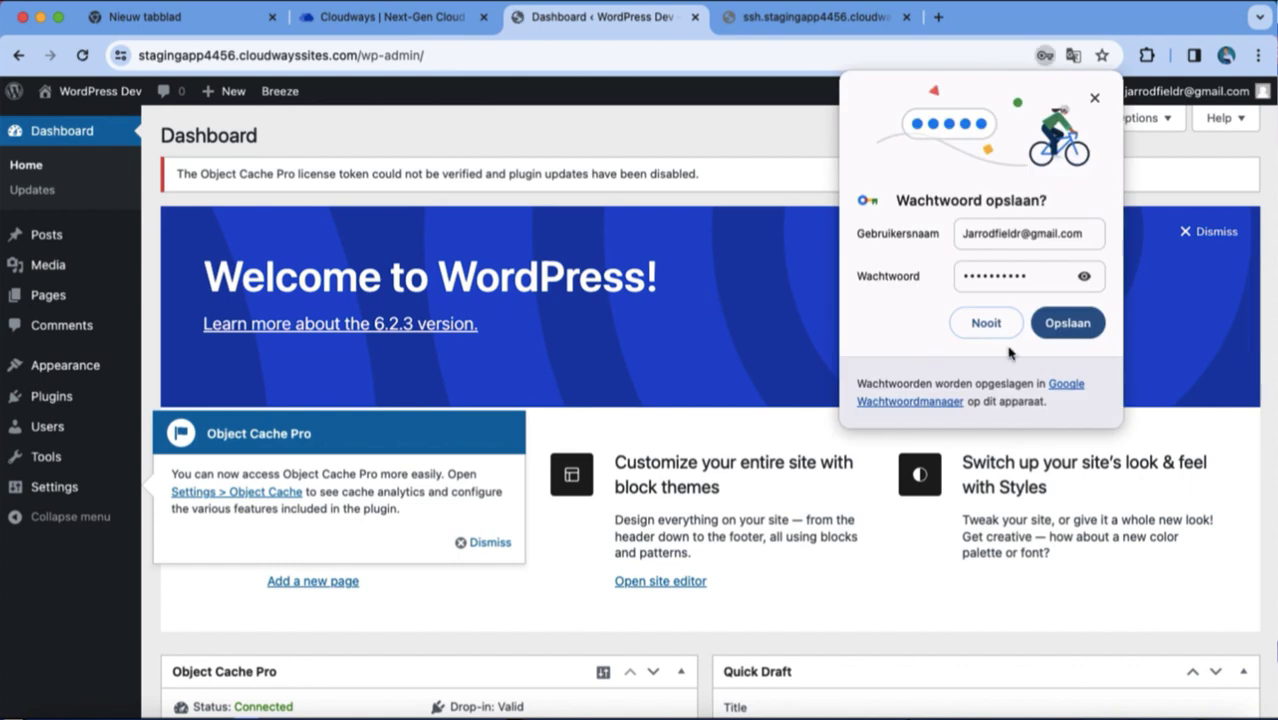
{"action": "left_click", "coordinate": [996, 320]}
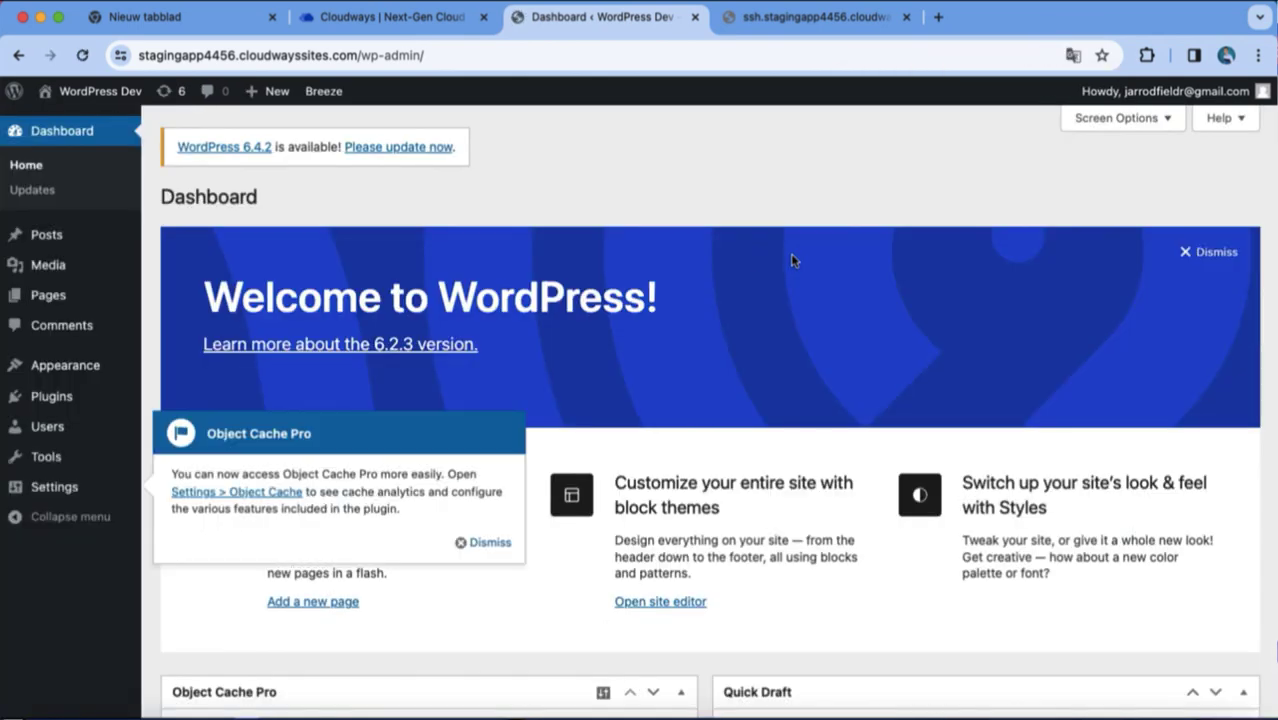
Search the theme directory for Astra from Themes > Add New.
{"action": "mouse_move", "coordinate": [50, 368]}
{"action": "left_click", "coordinate": [172, 368]}
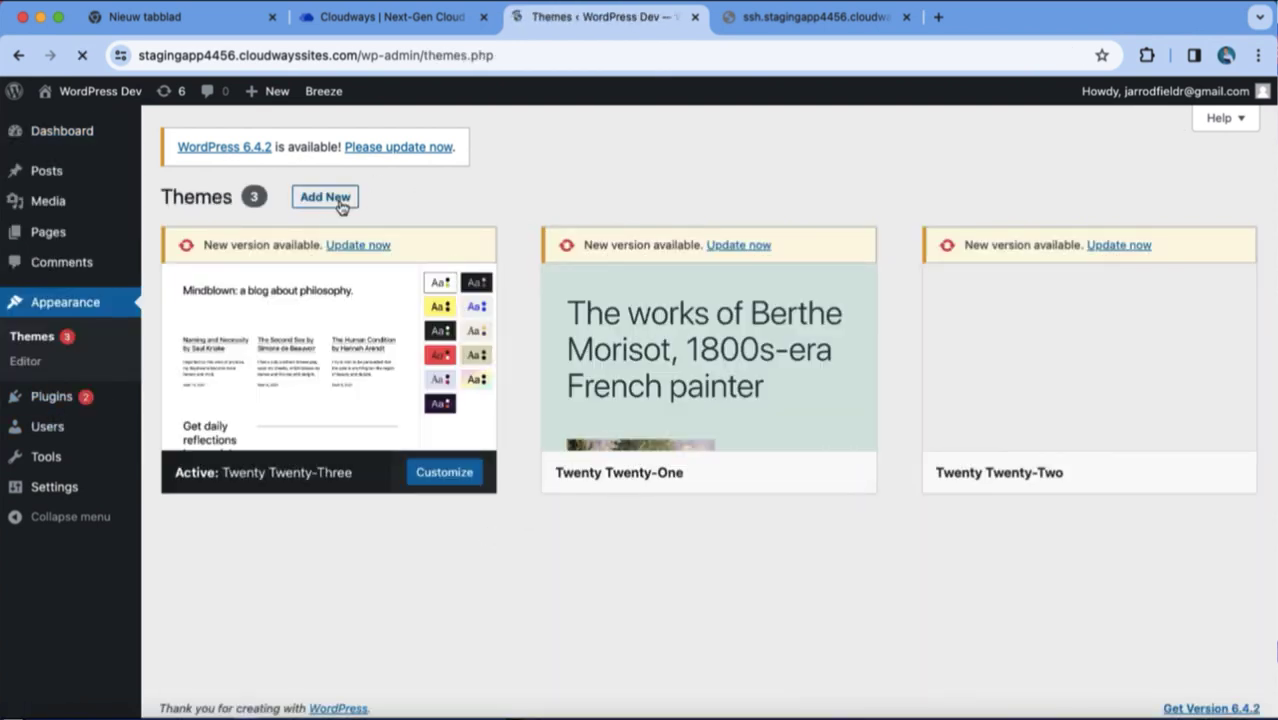
{"action": "left_click", "coordinate": [338, 198]}
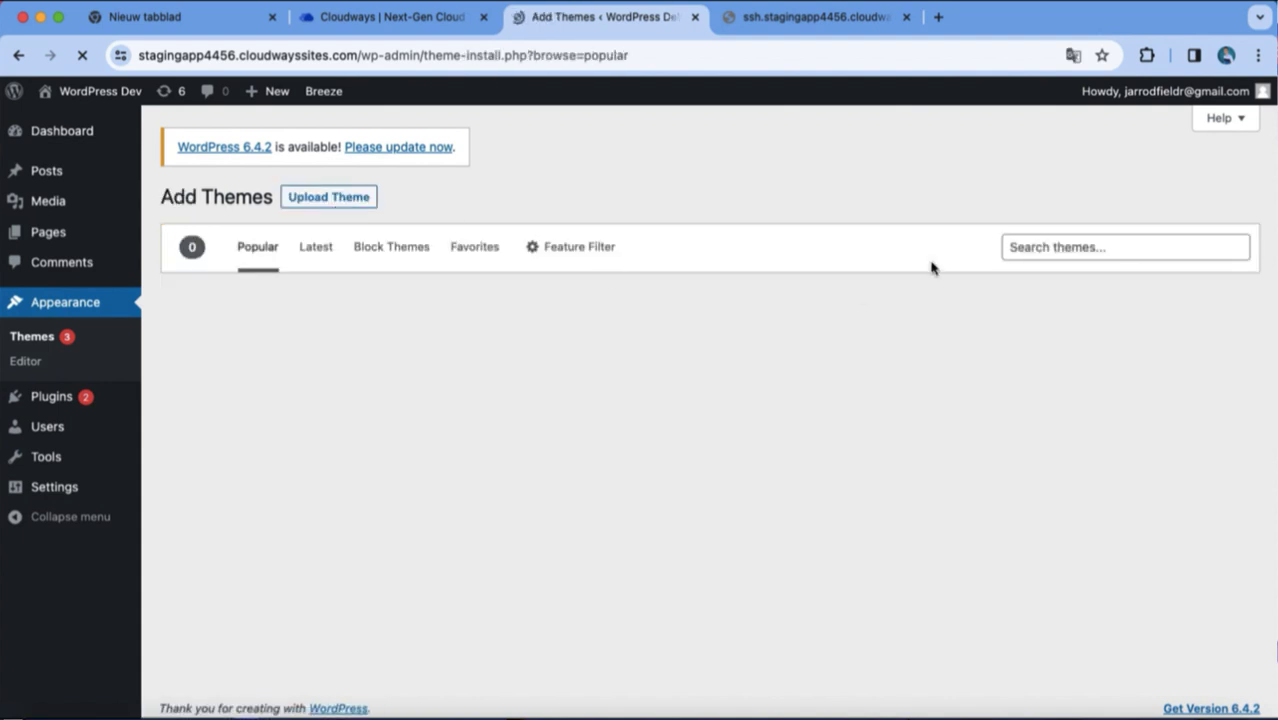
{"action": "left_click", "coordinate": [1030, 248]}
{"action": "type", "text": "Astra"}
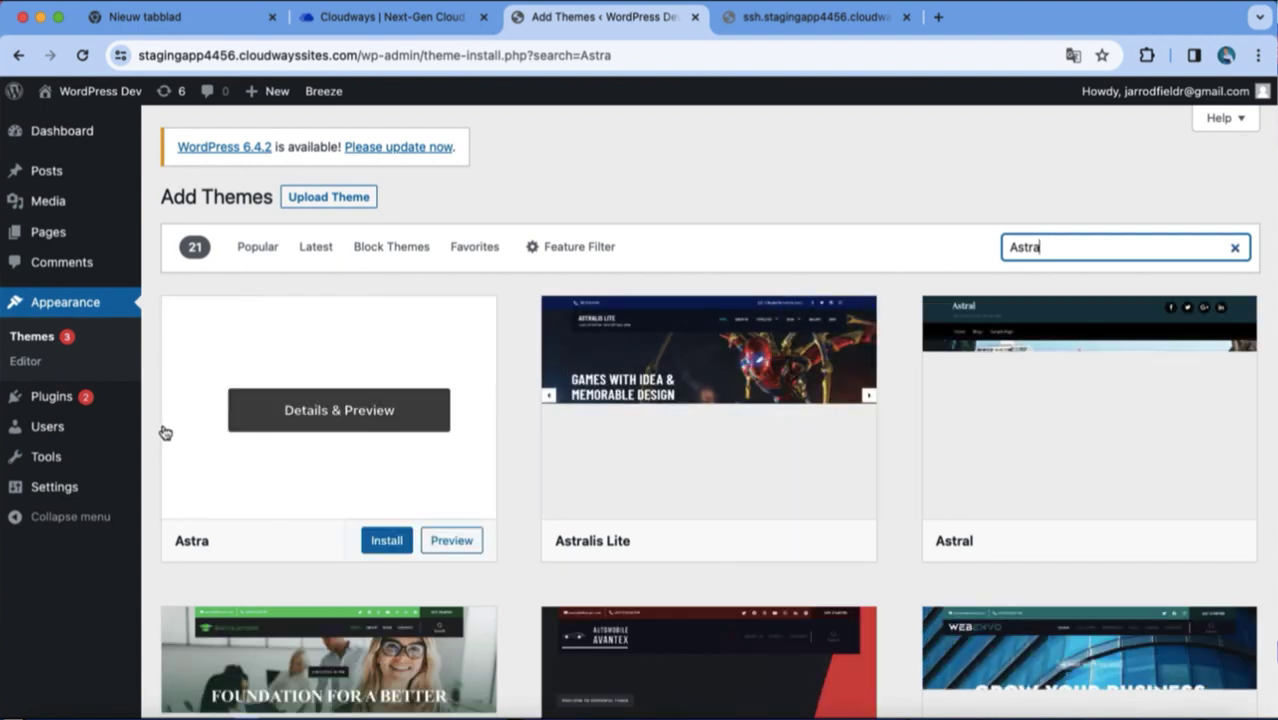
{"action": "scroll", "coordinate": [601, 351], "scroll_direction": "down", "scroll_amount": 3}
{"action": "scroll", "coordinate": [601, 351], "scroll_direction": "down", "scroll_amount": 2}
{"action": "scroll", "coordinate": [640, 520], "scroll_direction": "up", "scroll_amount": 5}
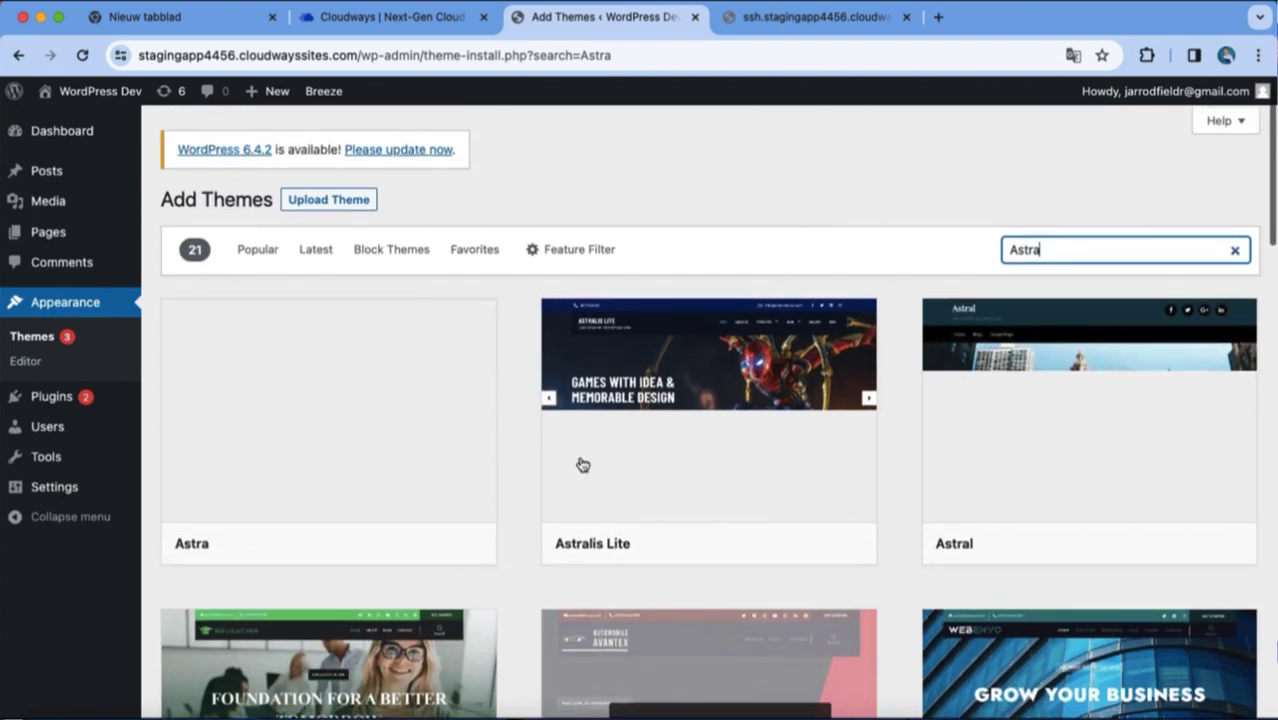
Install and activate the Astra theme, then install its Starter Templates.
{"action": "left_click", "coordinate": [390, 541]}
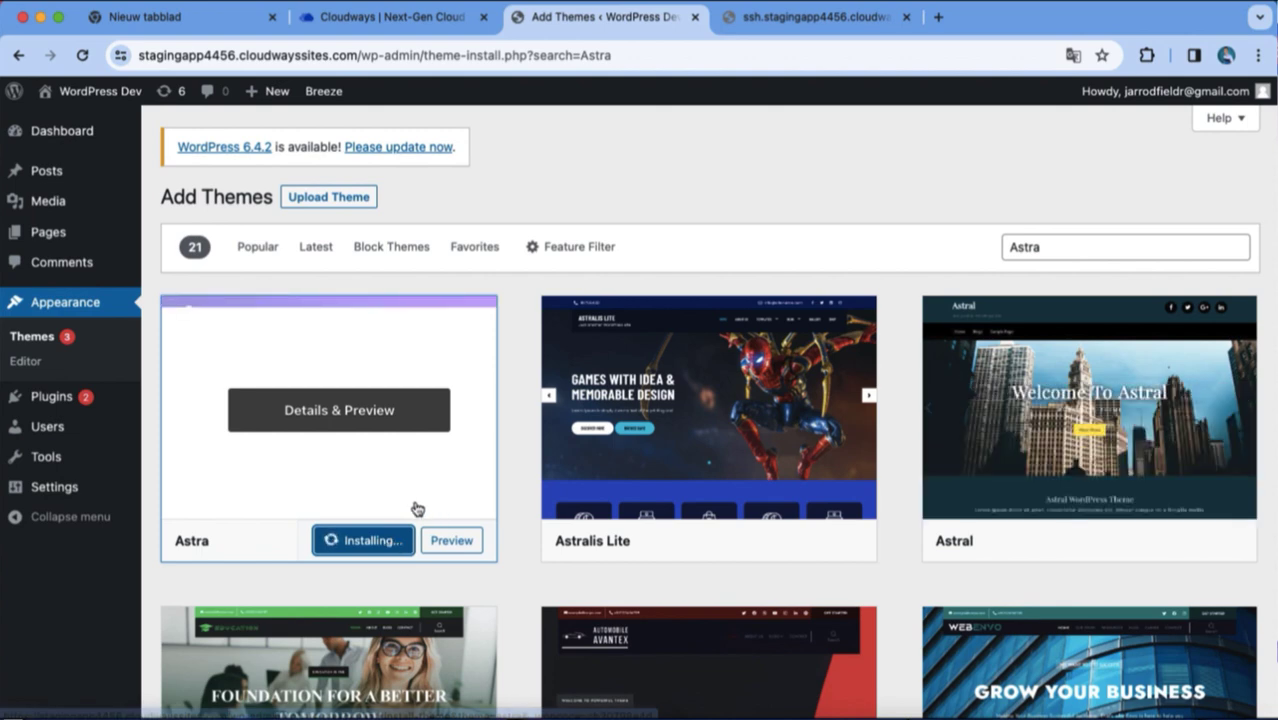
{"action": "left_click", "coordinate": [414, 519]}
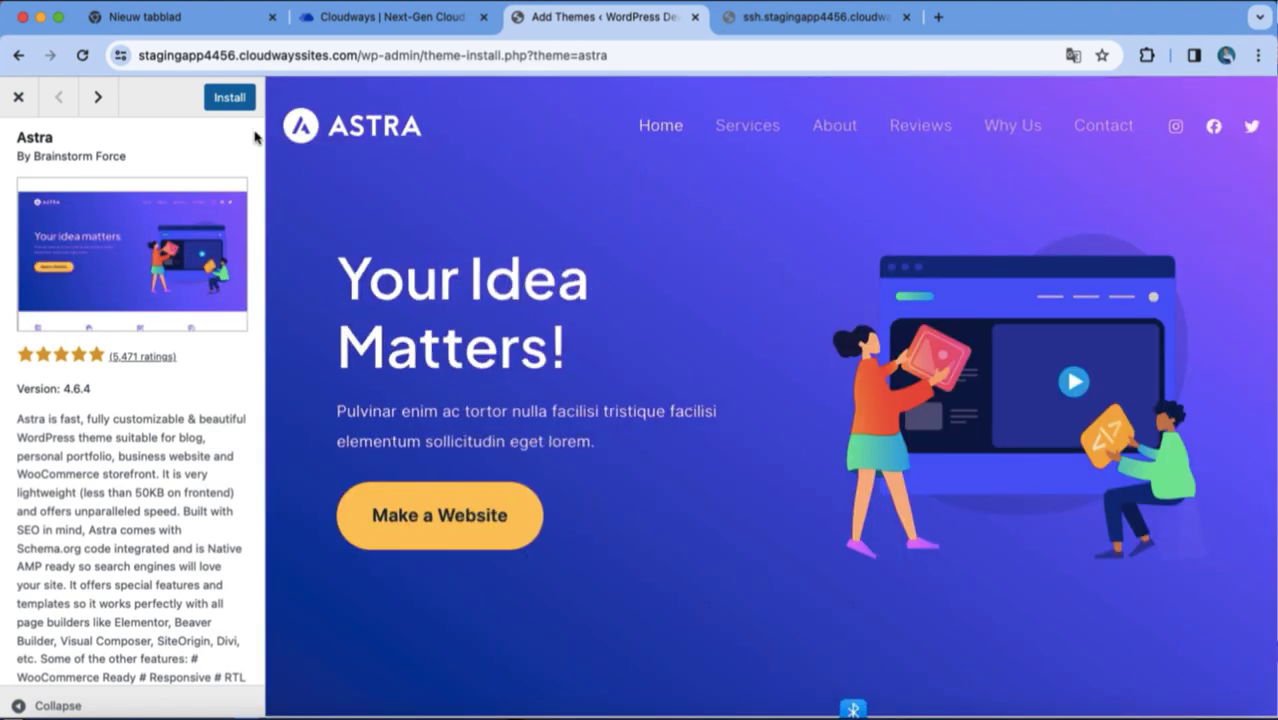
{"action": "left_click", "coordinate": [224, 99]}
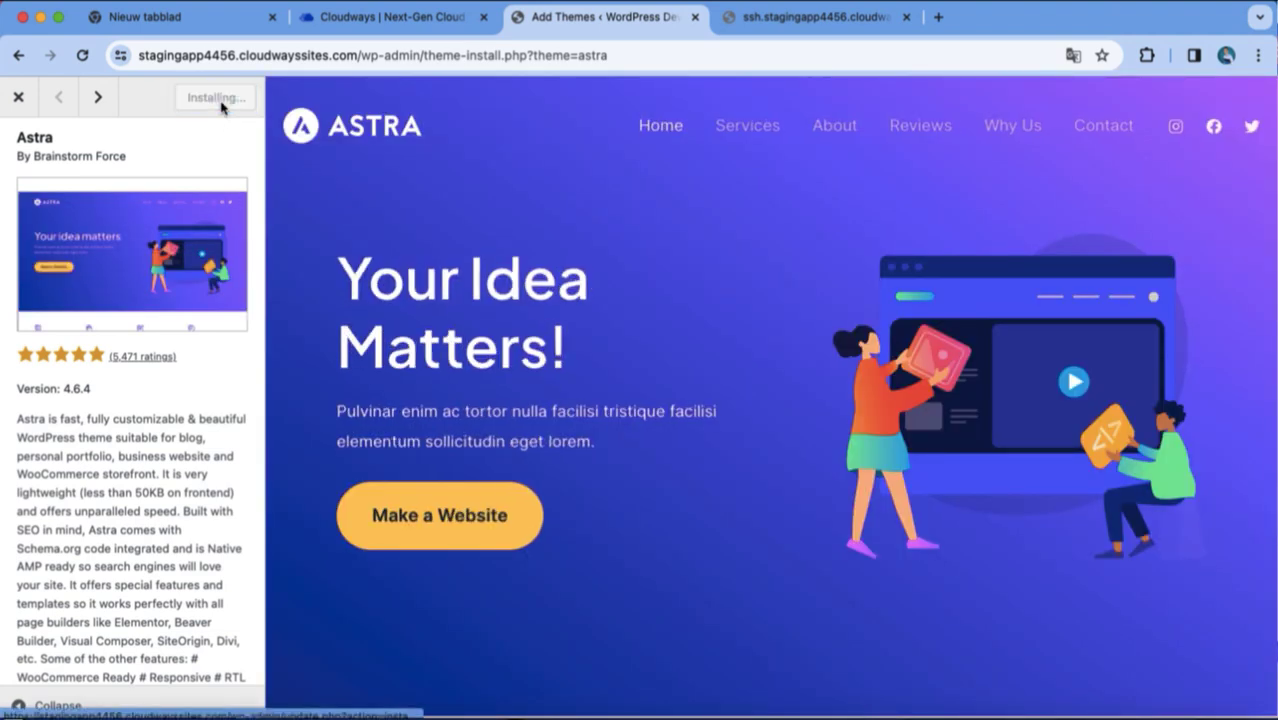
{"action": "left_click", "coordinate": [222, 100]}
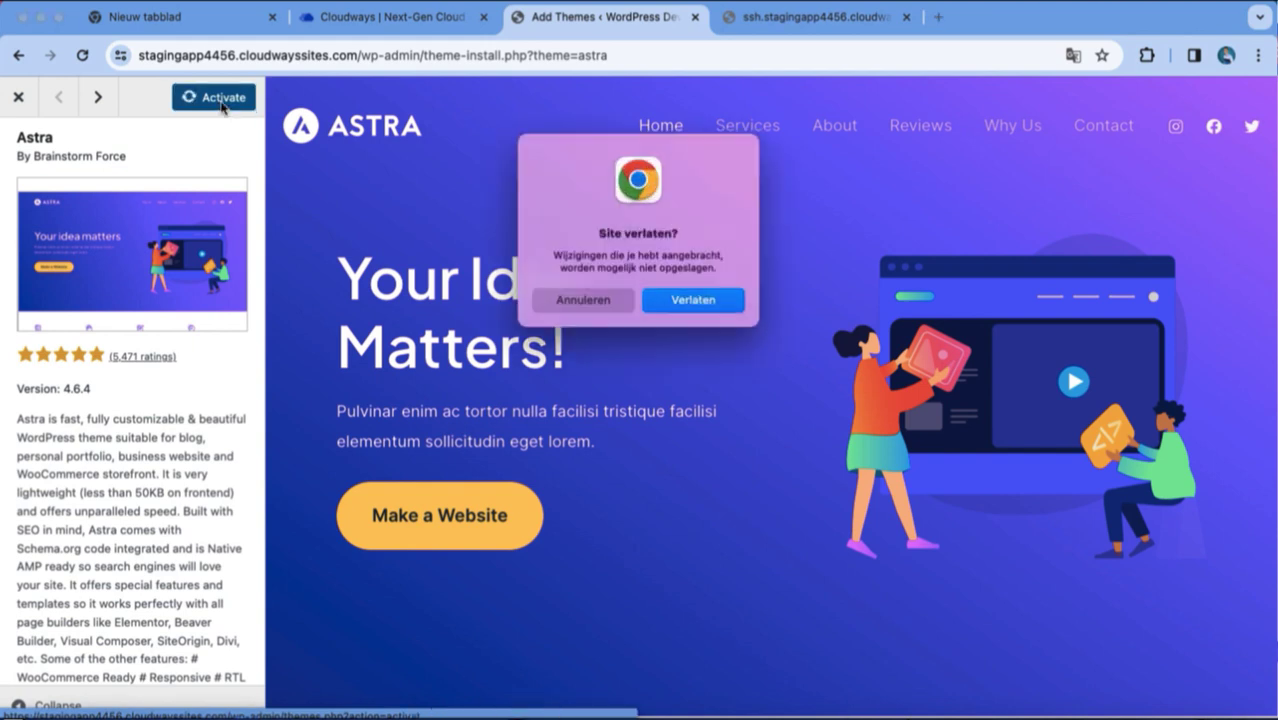
{"action": "left_click", "coordinate": [610, 309]}
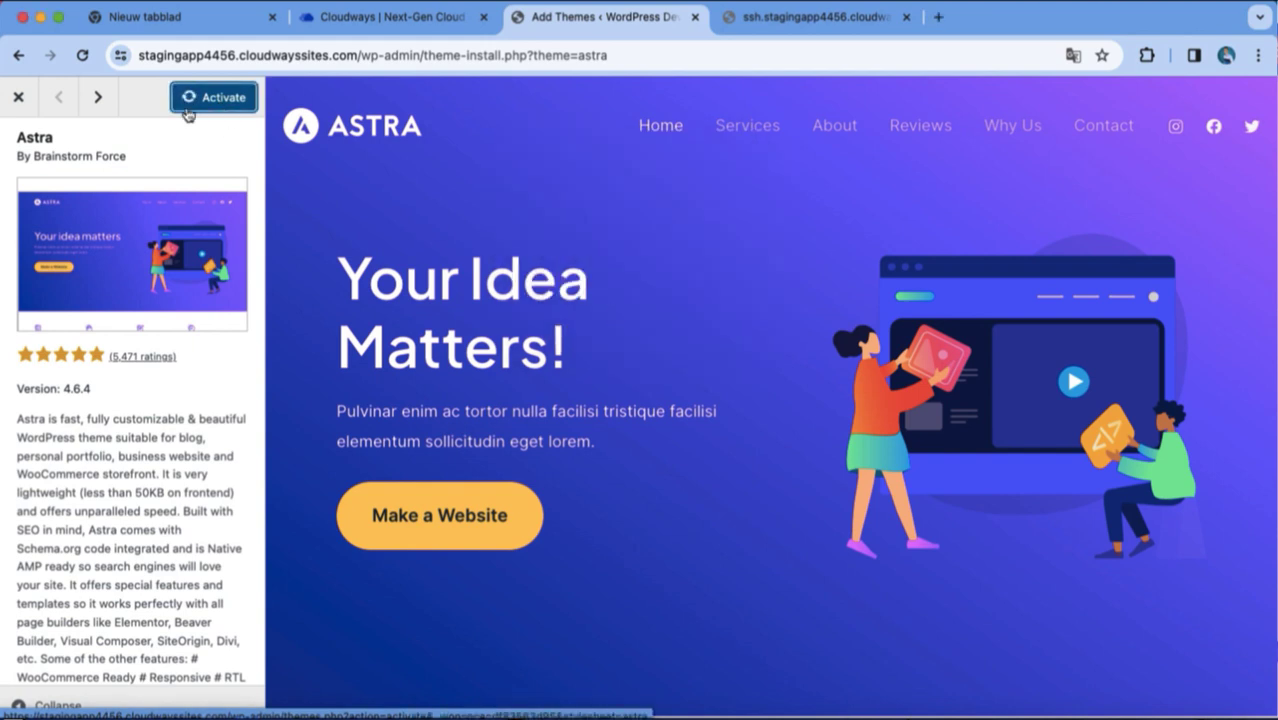
{"action": "left_click", "coordinate": [199, 104]}
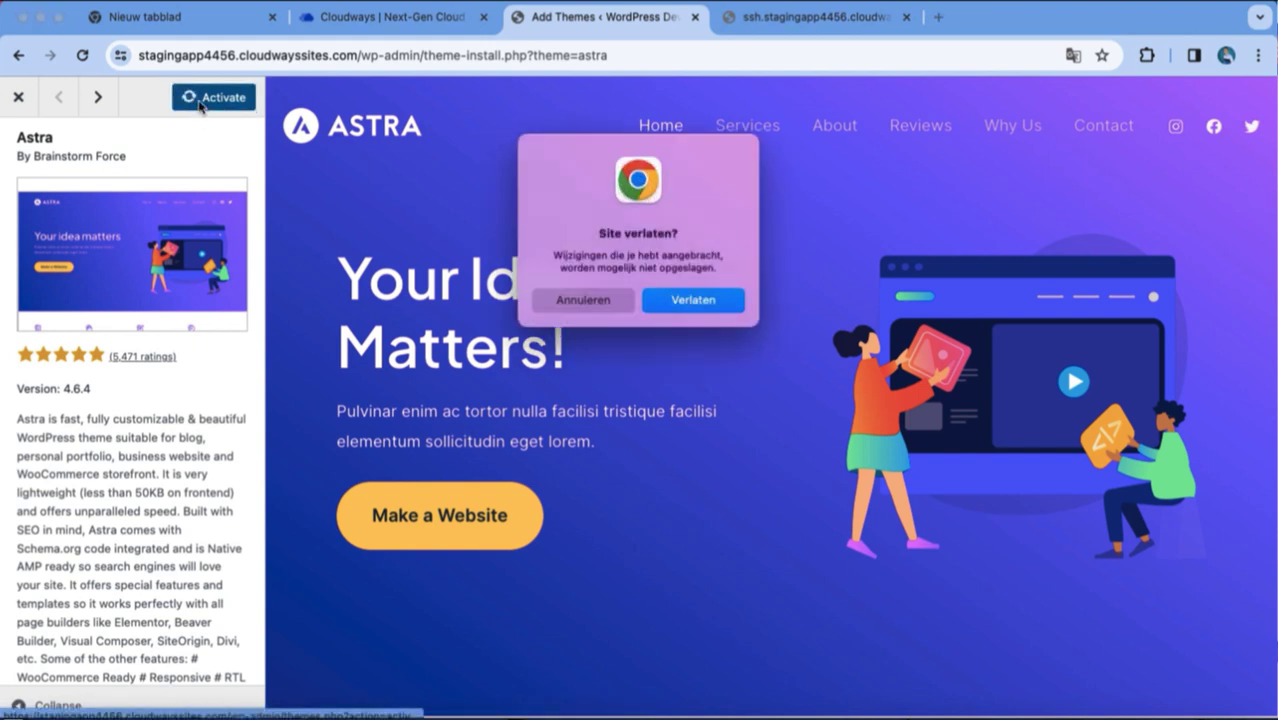
{"action": "left_click", "coordinate": [672, 302]}
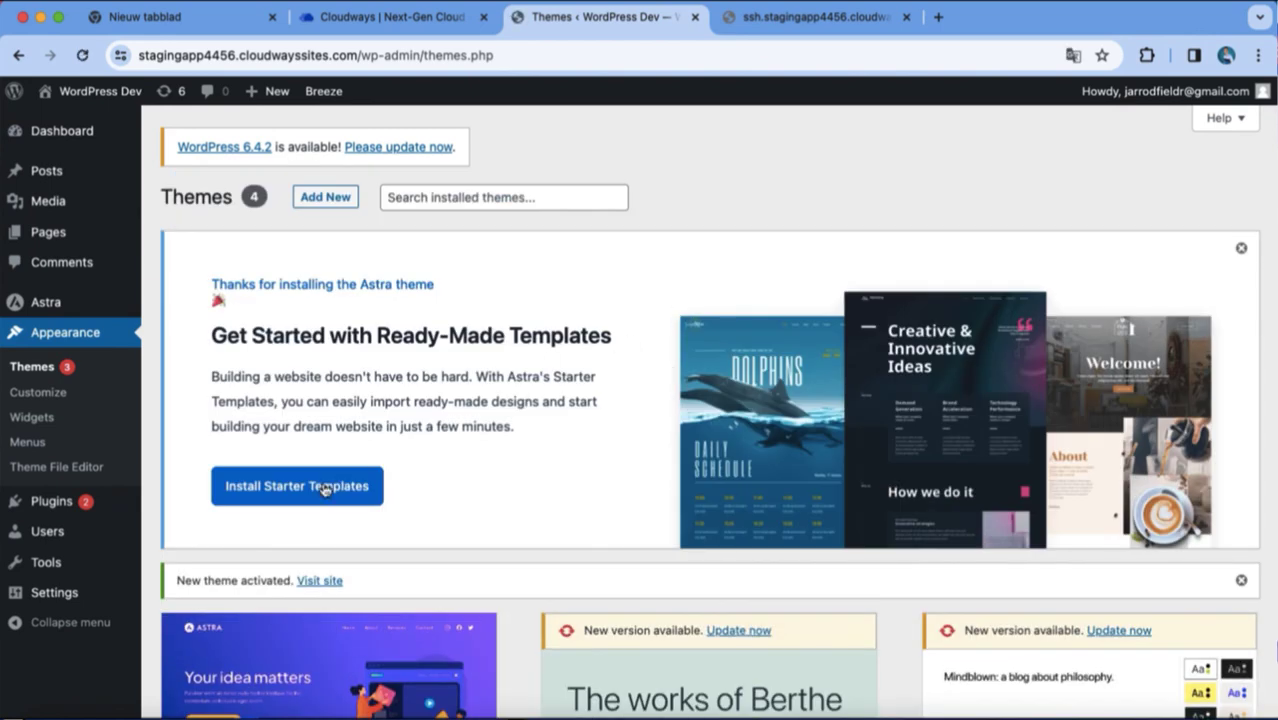
{"action": "left_click", "coordinate": [323, 490]}
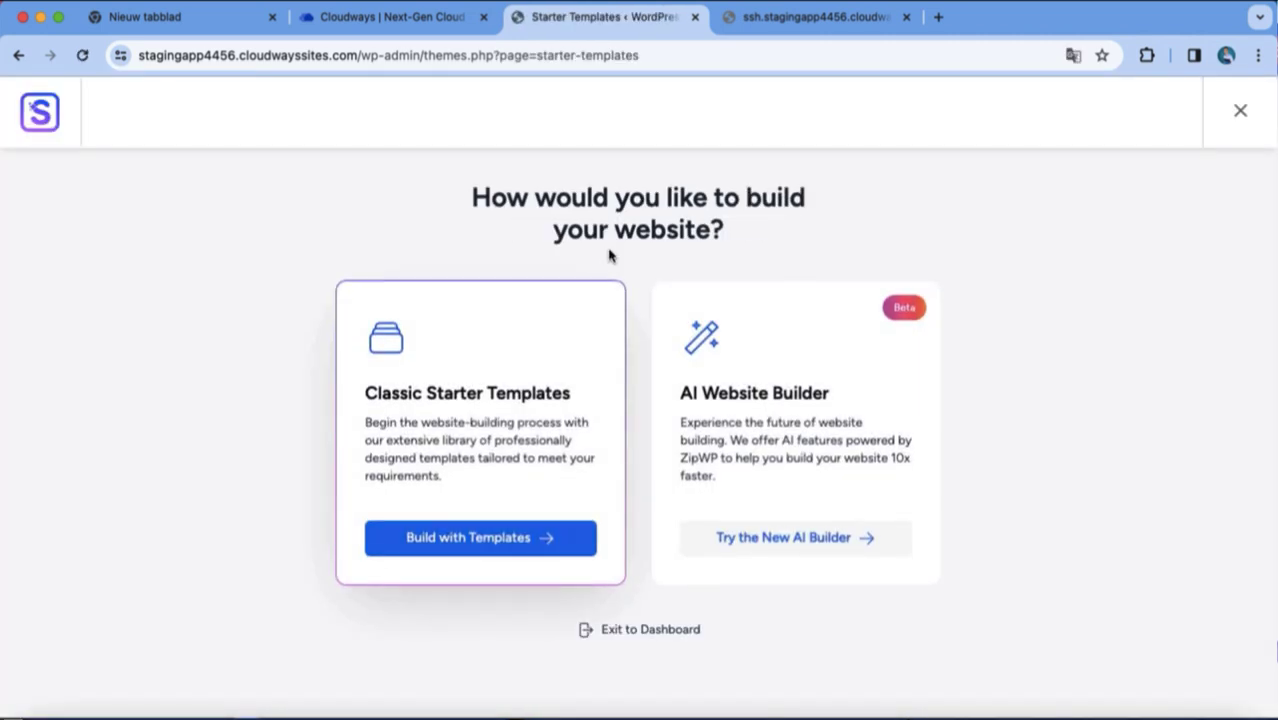
Choose classic templates with Elementor and select the Outdoor Adventure template.
{"action": "left_click", "coordinate": [508, 540]}
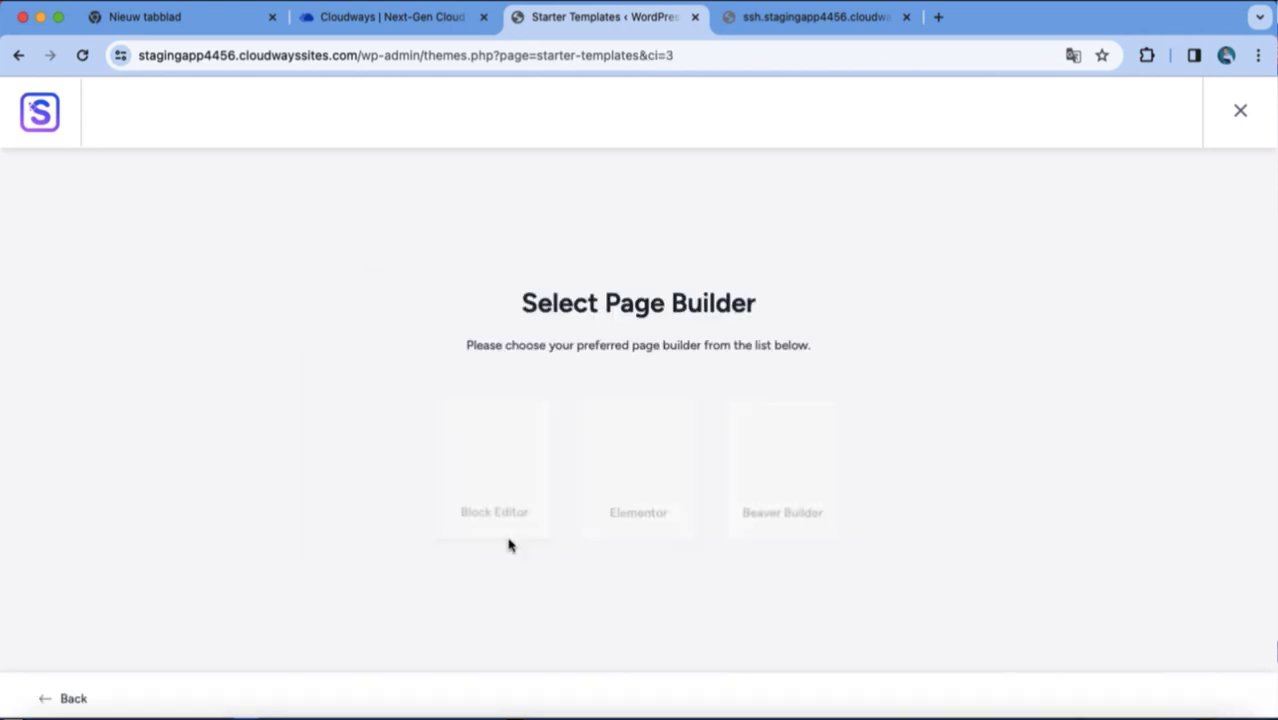
{"action": "left_click", "coordinate": [629, 476]}
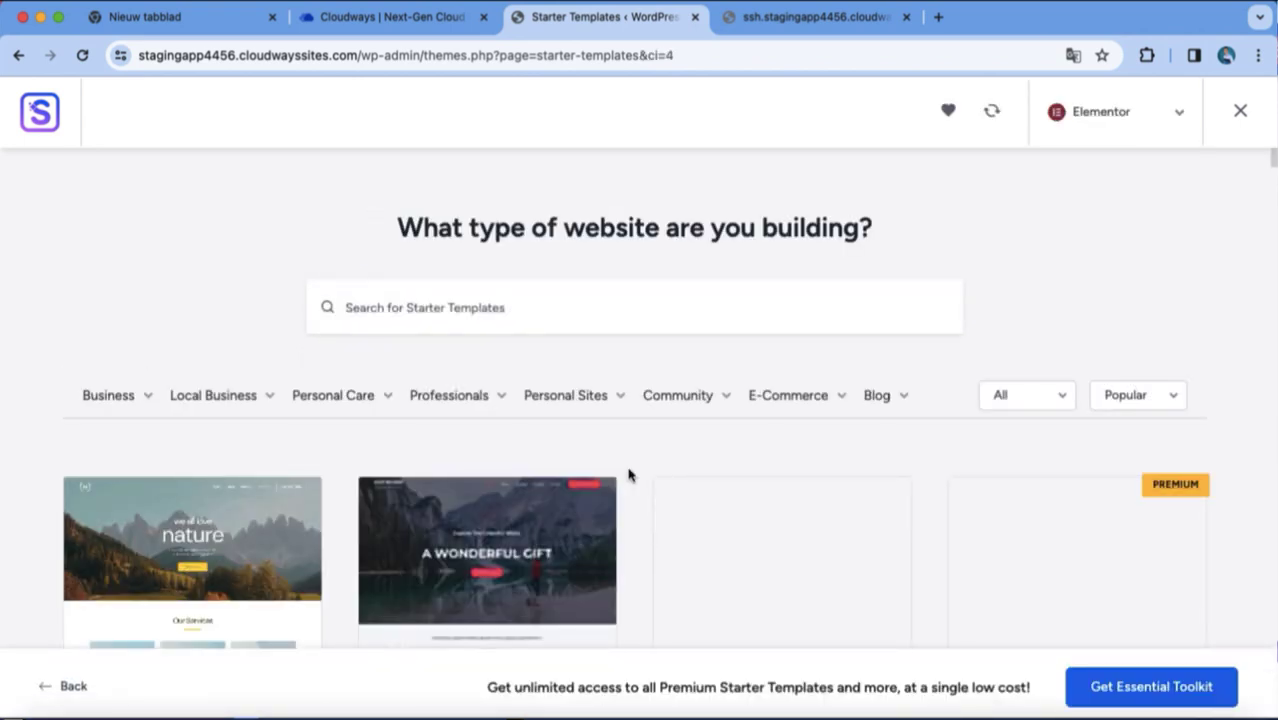
{"action": "scroll", "coordinate": [672, 496], "scroll_direction": "down", "scroll_amount": 5}
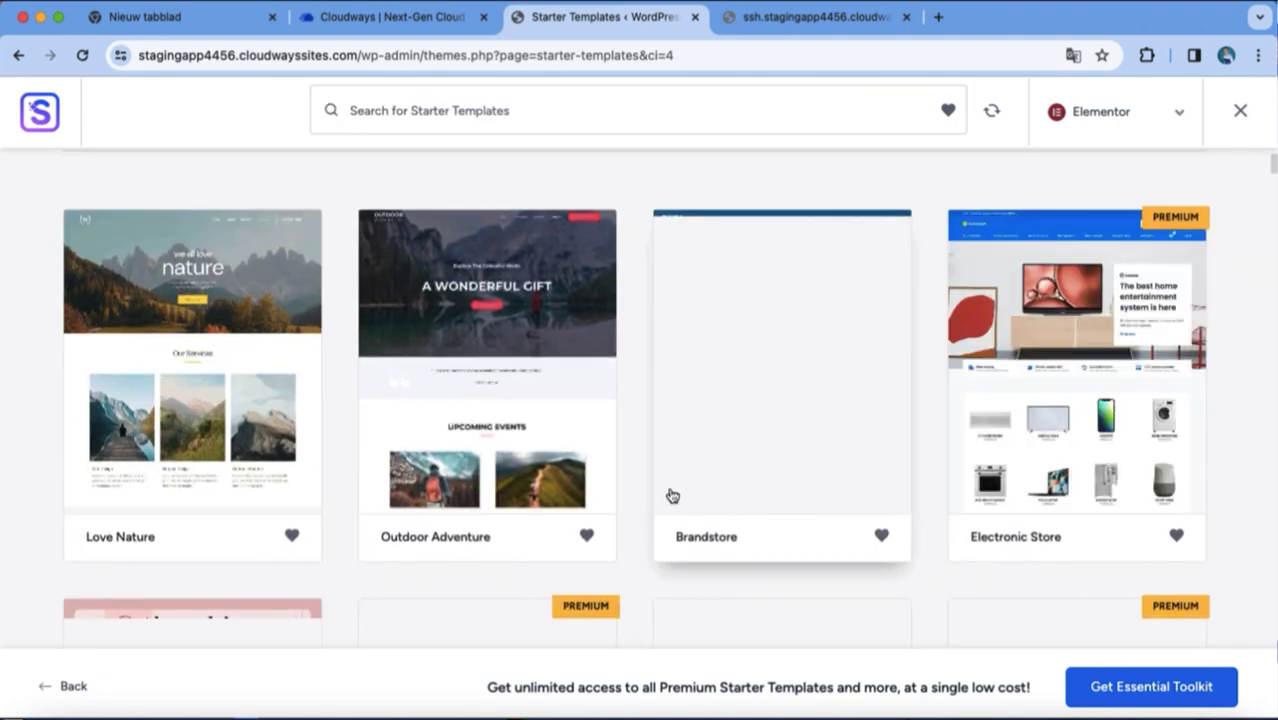
{"action": "left_click", "coordinate": [520, 417]}
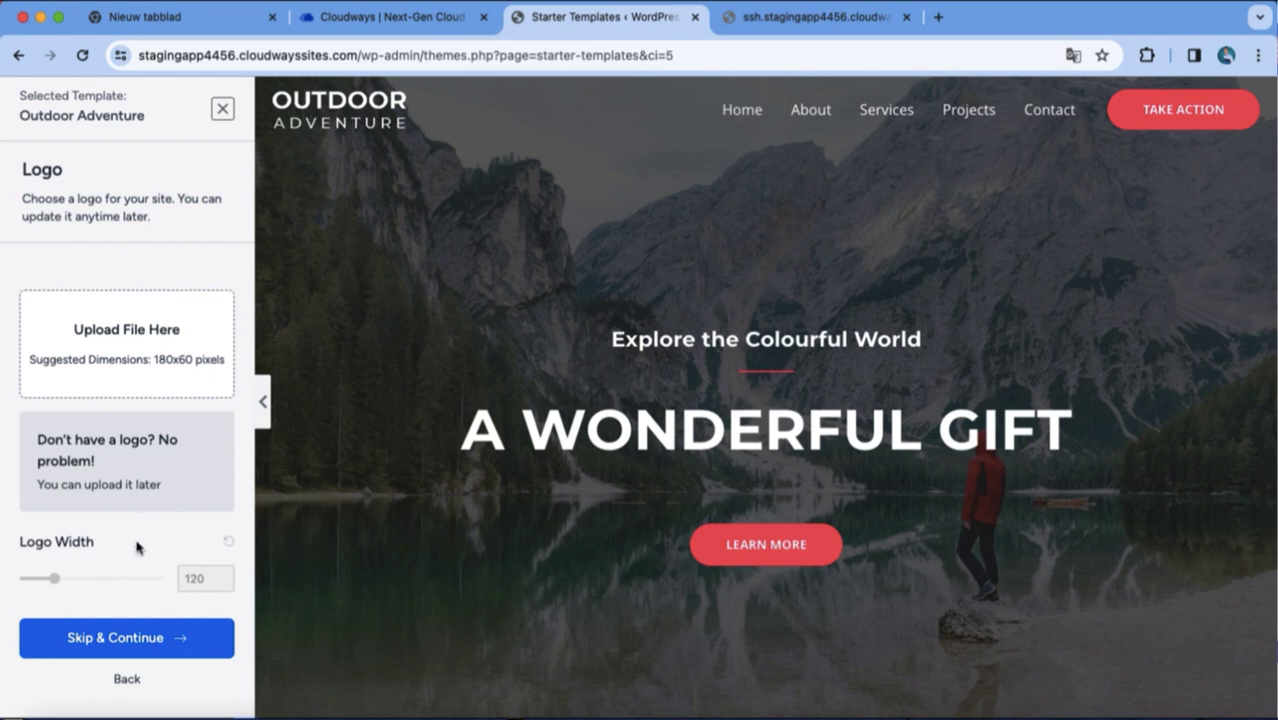
Skip the logo, apply the blue palette, preview full width, and continue past Colors & Fonts.
{"action": "left_click", "coordinate": [152, 645]}
{"action": "left_click", "coordinate": [213, 597]}
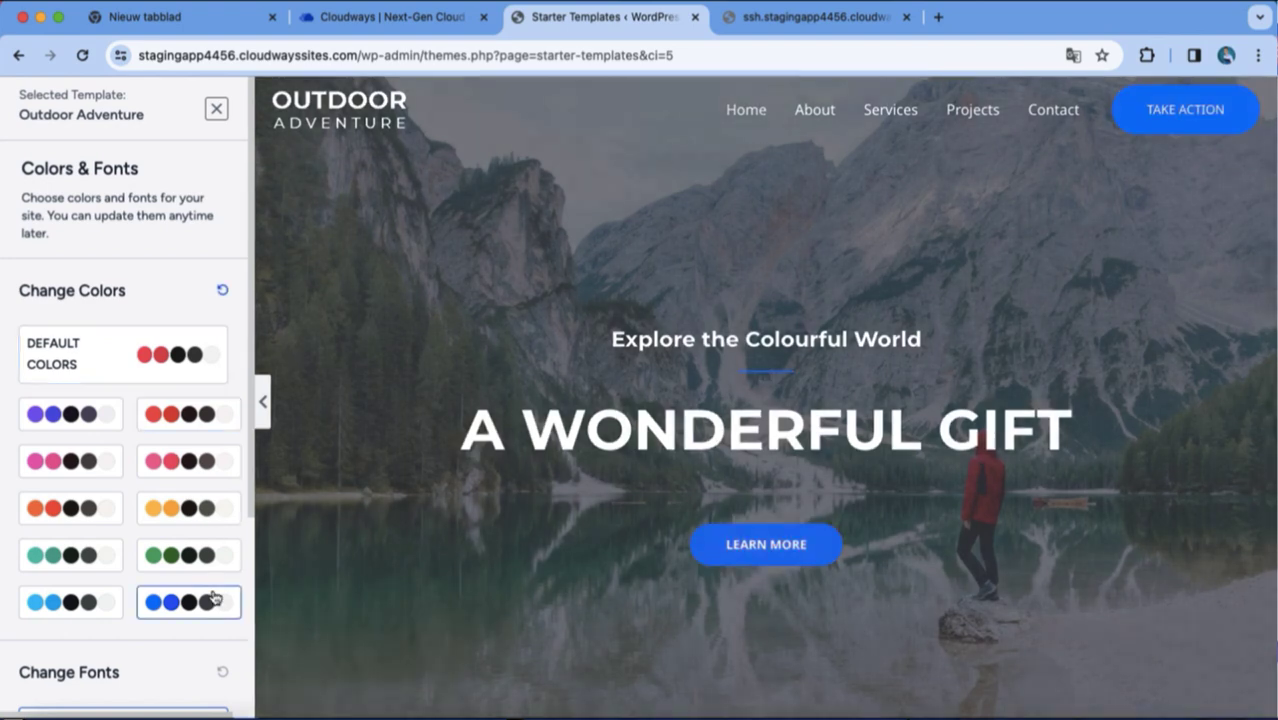
{"action": "left_click", "coordinate": [262, 401]}
{"action": "scroll", "coordinate": [680, 405], "scroll_direction": "down", "scroll_amount": 3}
{"action": "scroll", "coordinate": [680, 405], "scroll_direction": "down", "scroll_amount": 5}
{"action": "scroll", "coordinate": [680, 405], "scroll_direction": "up", "scroll_amount": 7}
{"action": "left_click", "coordinate": [8, 400]}
{"action": "left_click", "coordinate": [262, 401]}
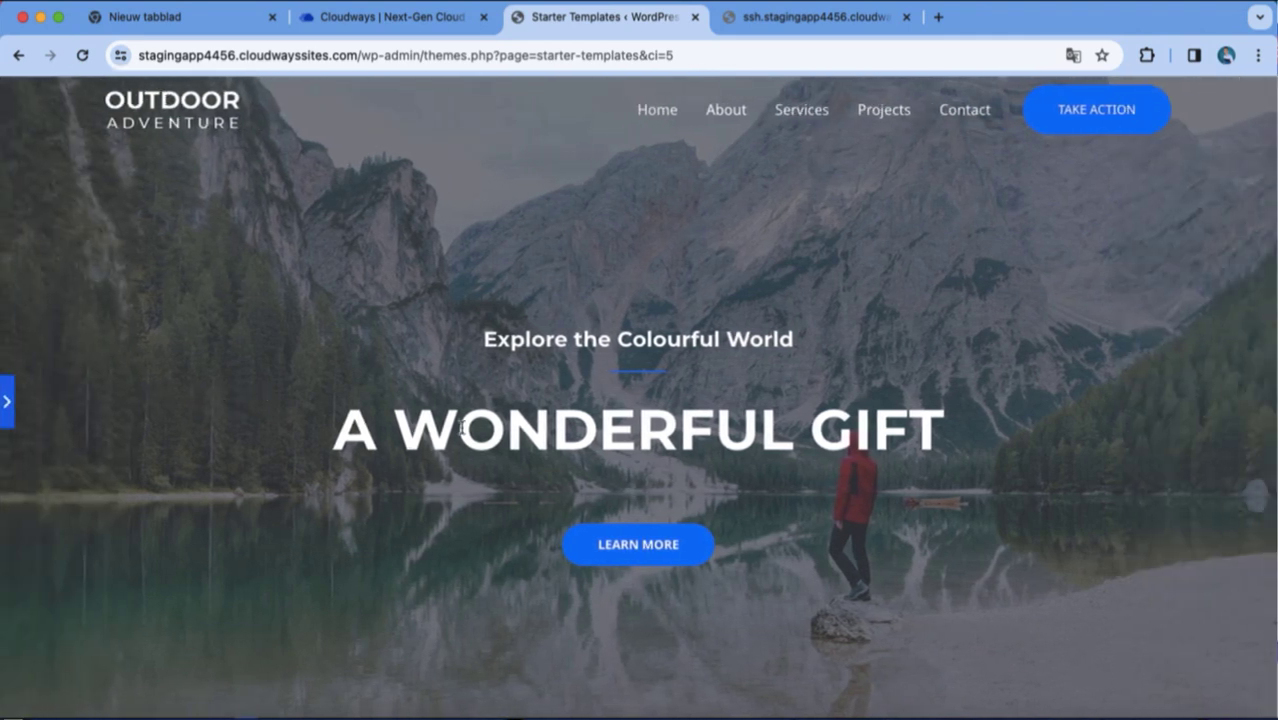
{"action": "left_click", "coordinate": [6, 402]}
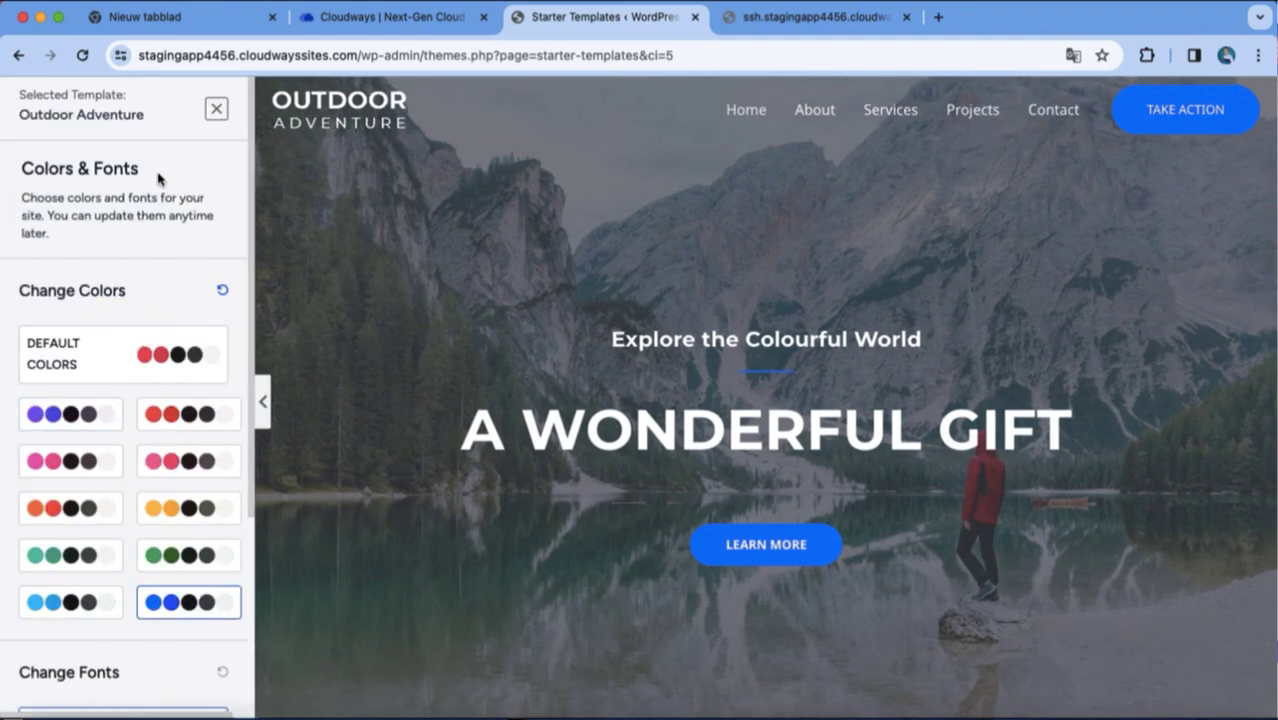
{"action": "scroll", "coordinate": [163, 450], "scroll_direction": "down", "scroll_amount": 5}
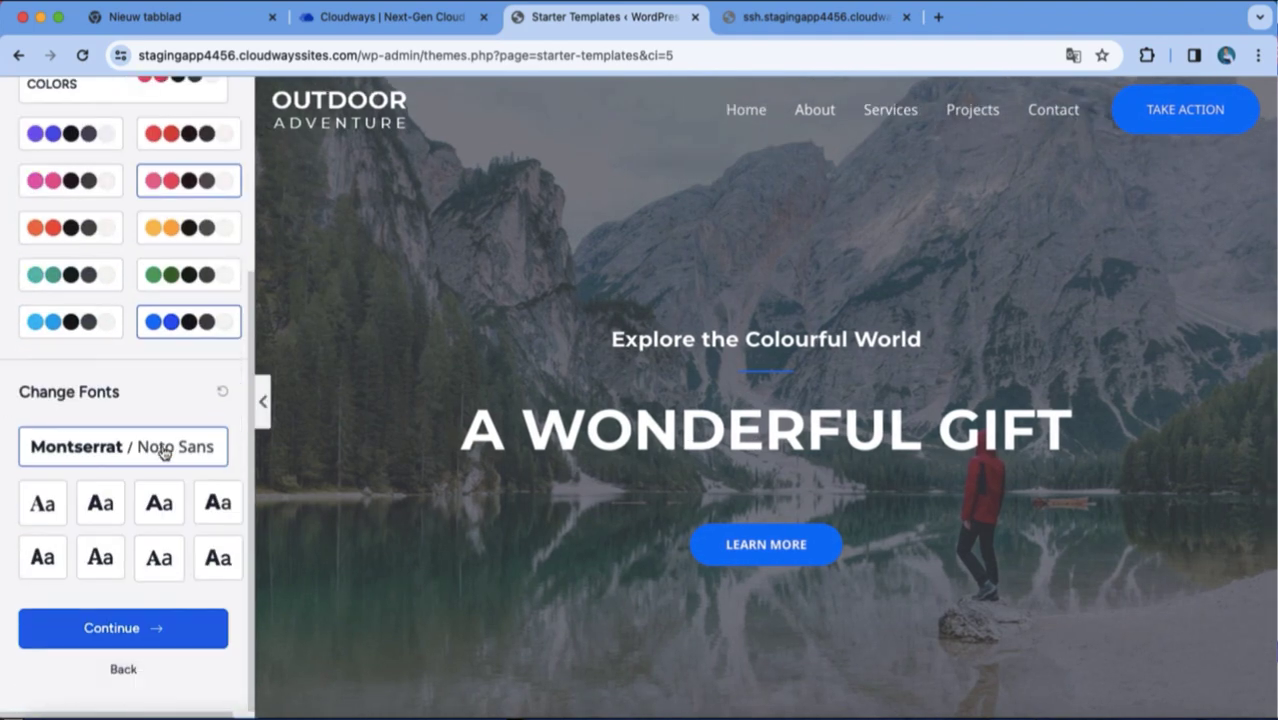
{"action": "left_click", "coordinate": [160, 625]}
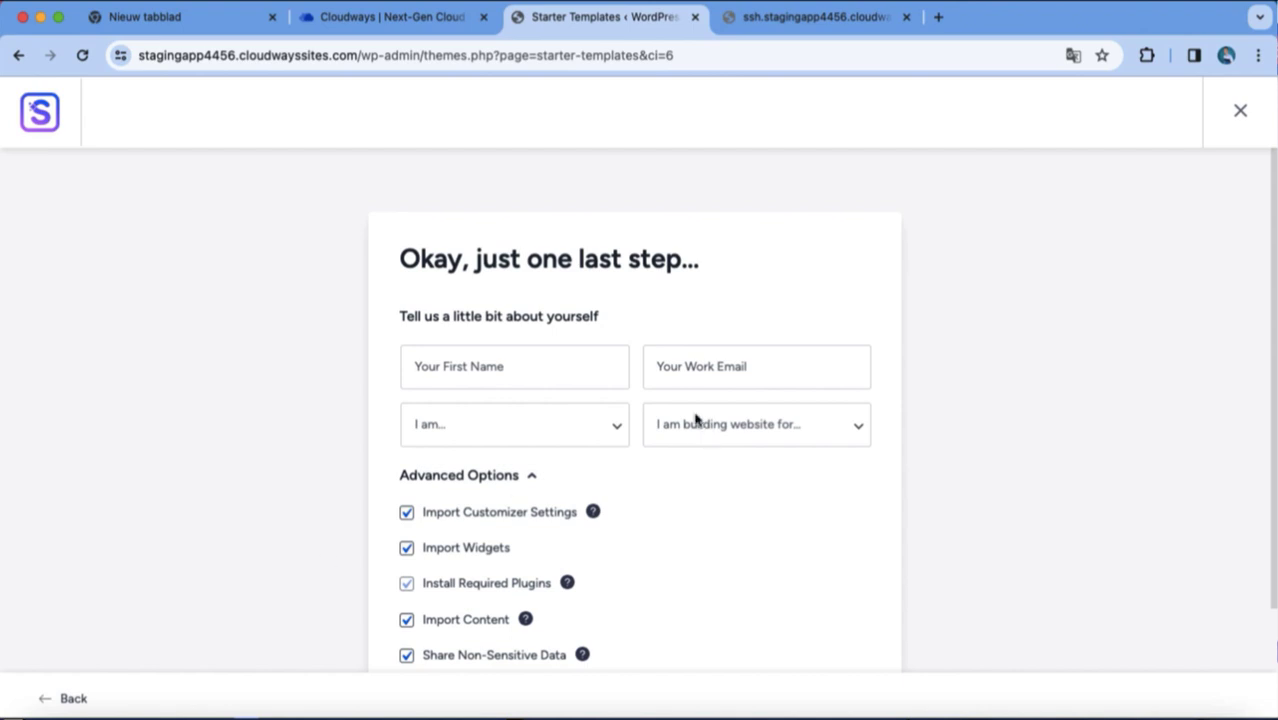
Scroll through the newly built Outdoor Adventure home page.
{"action": "scroll", "coordinate": [631, 474], "scroll_direction": "down", "scroll_amount": 3}
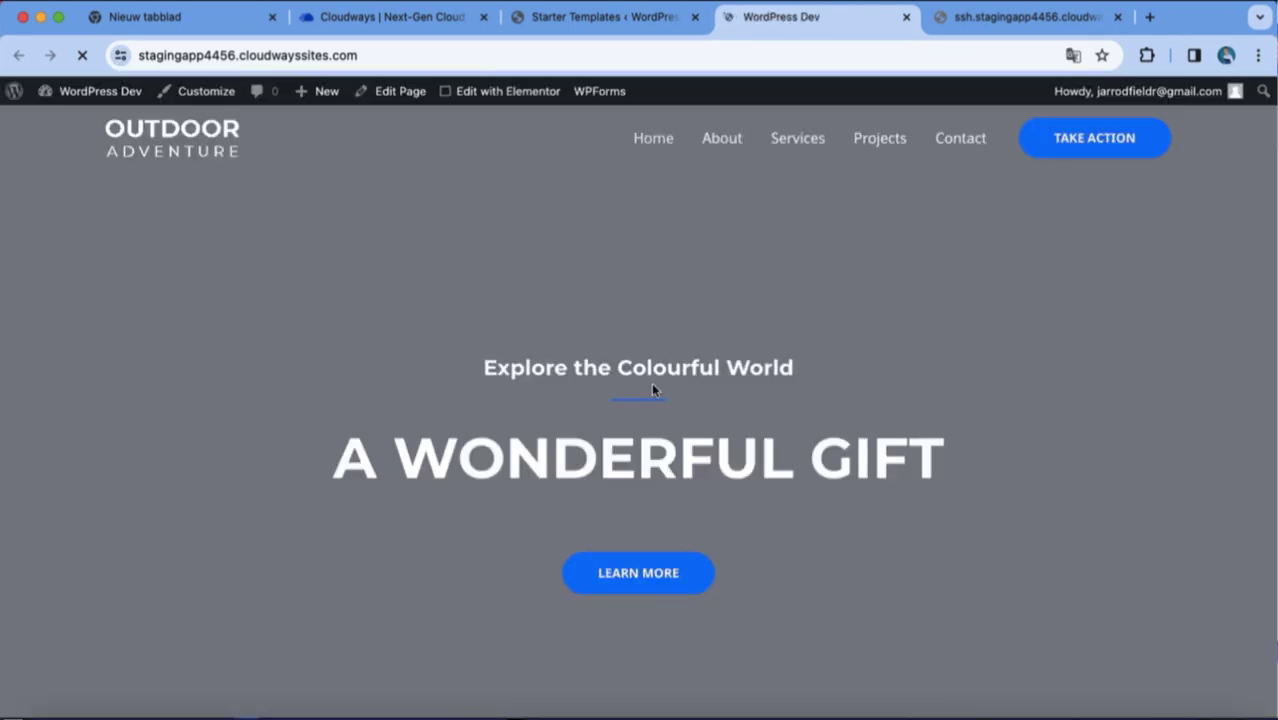
{"action": "scroll", "coordinate": [651, 382], "scroll_direction": "down", "scroll_amount": 10}
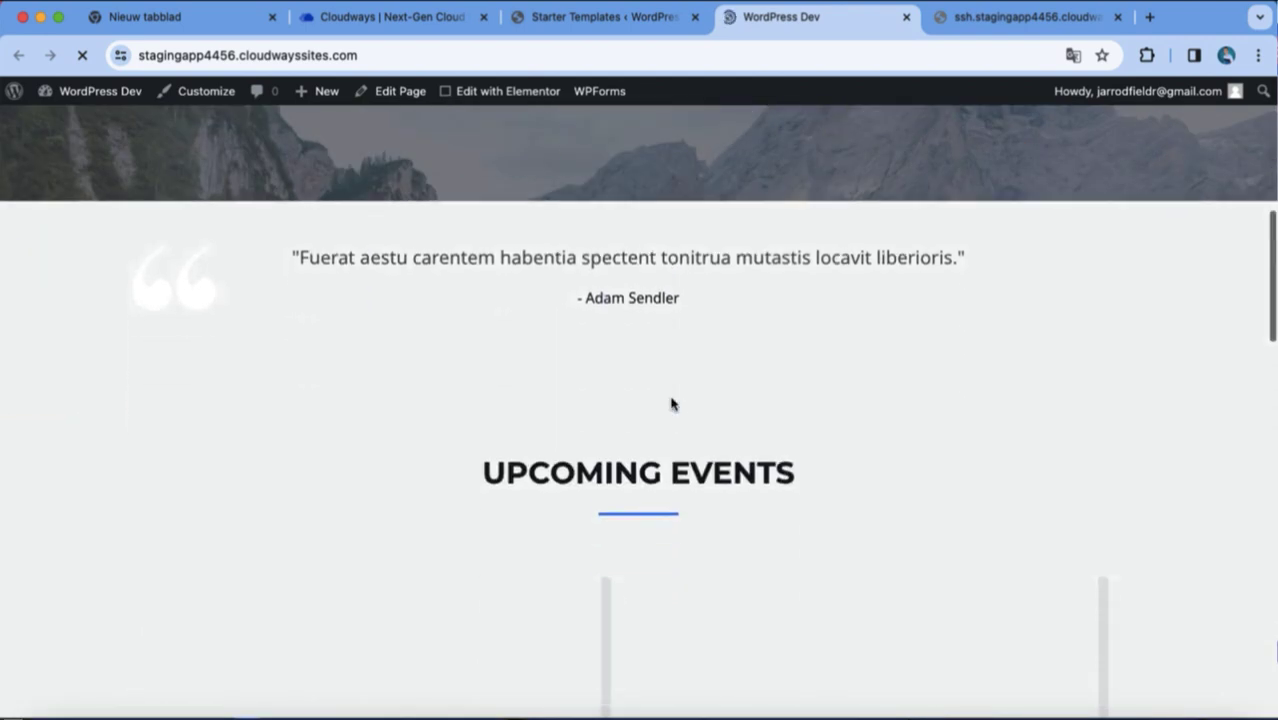
{"action": "scroll", "coordinate": [671, 403], "scroll_direction": "down", "scroll_amount": 15}
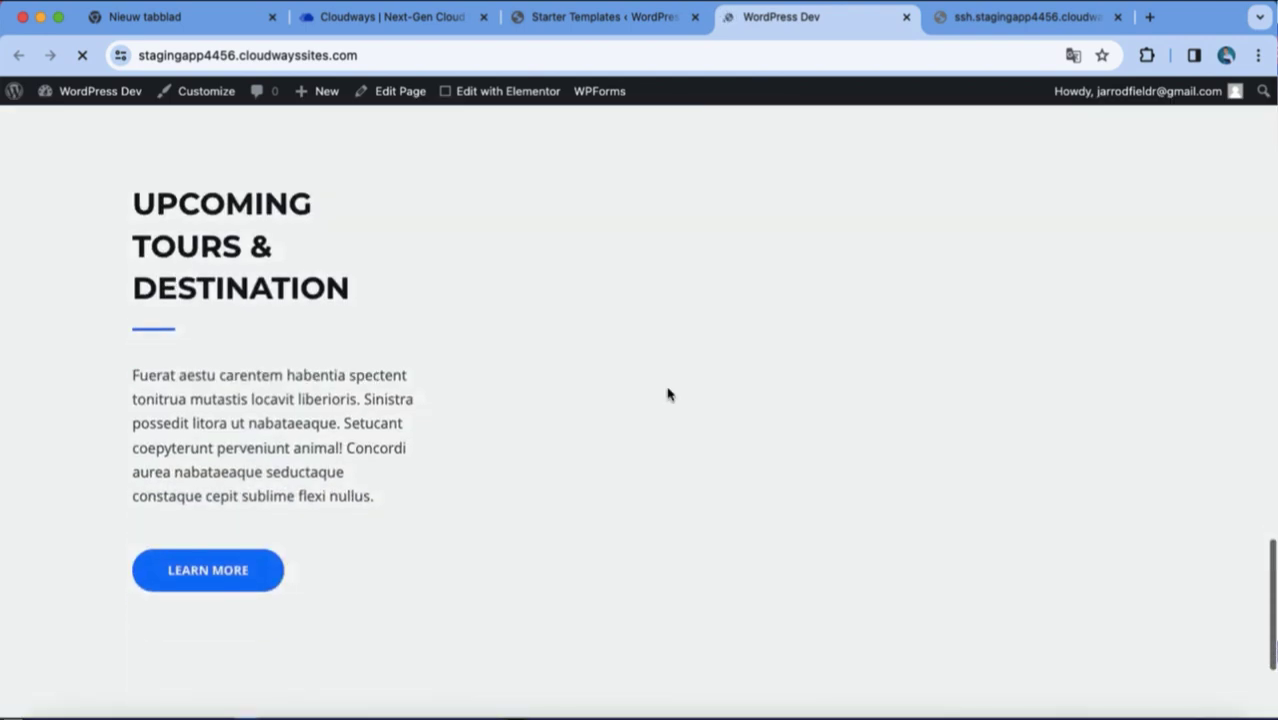
{"action": "scroll", "coordinate": [668, 393], "scroll_direction": "down", "scroll_amount": 3}
{"action": "scroll", "coordinate": [668, 393], "scroll_direction": "up", "scroll_amount": 15}
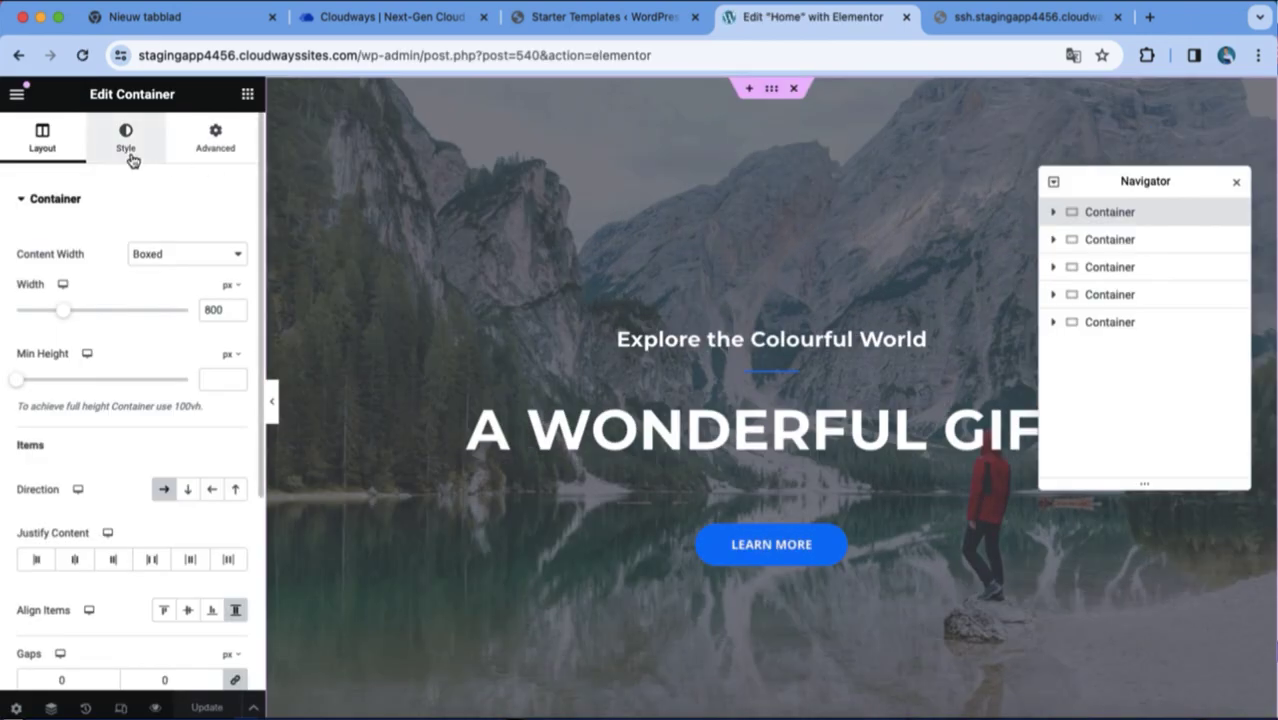
Search Free Images for 'landscape' and insert the coastal cliff bay photo as hero background.
{"action": "left_click", "coordinate": [131, 160]}
{"action": "left_click", "coordinate": [138, 433]}
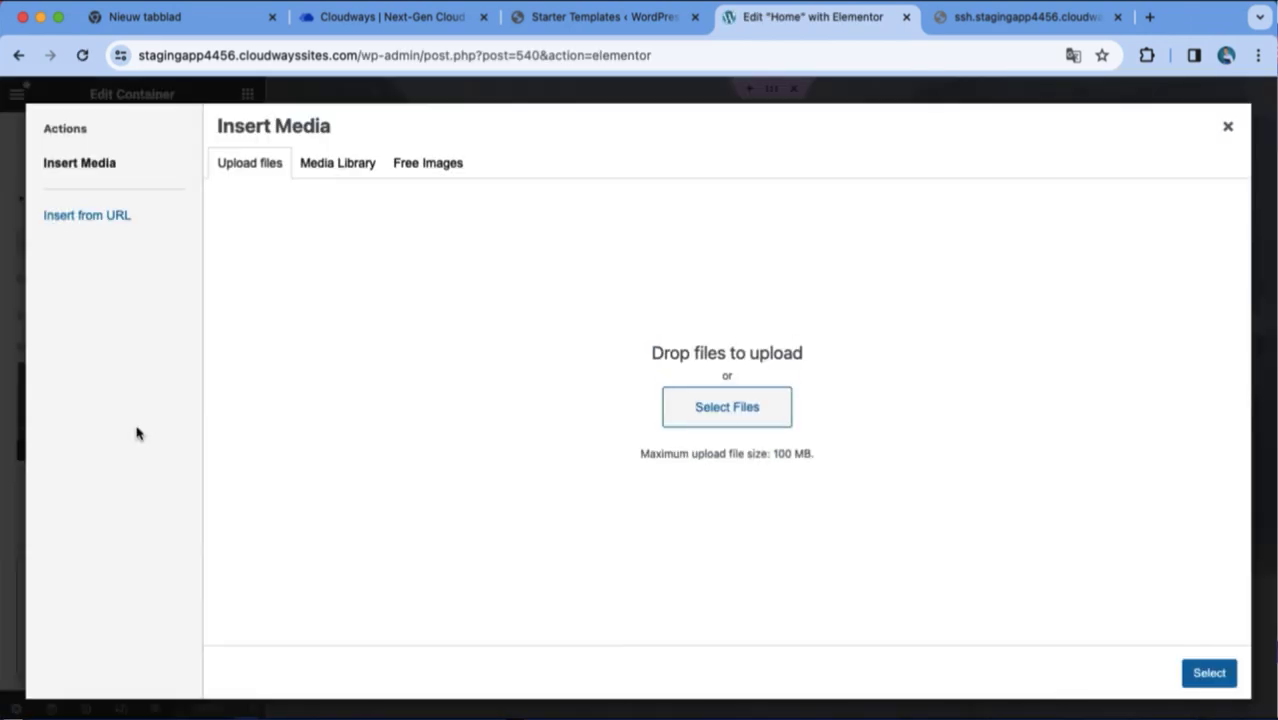
{"action": "left_click", "coordinate": [392, 176]}
{"action": "right_click", "coordinate": [403, 205]}
{"action": "left_click", "coordinate": [392, 203]}
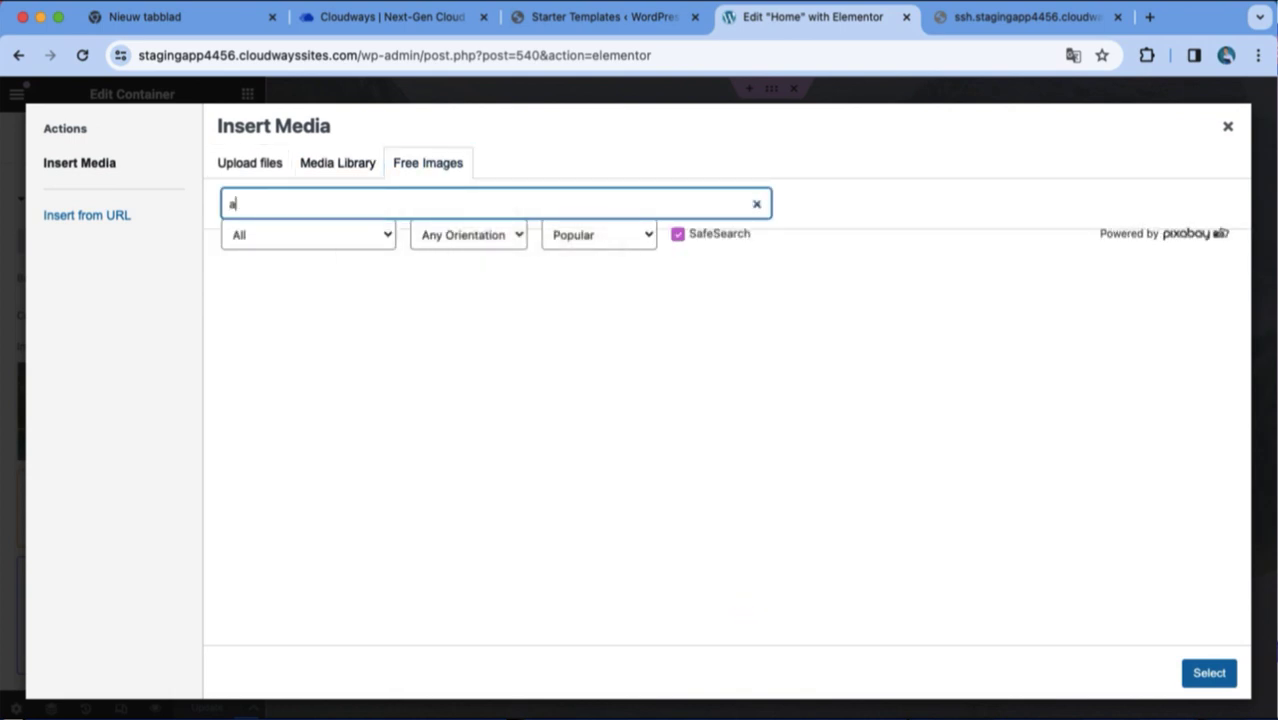
{"action": "type", "text": "landscape"}
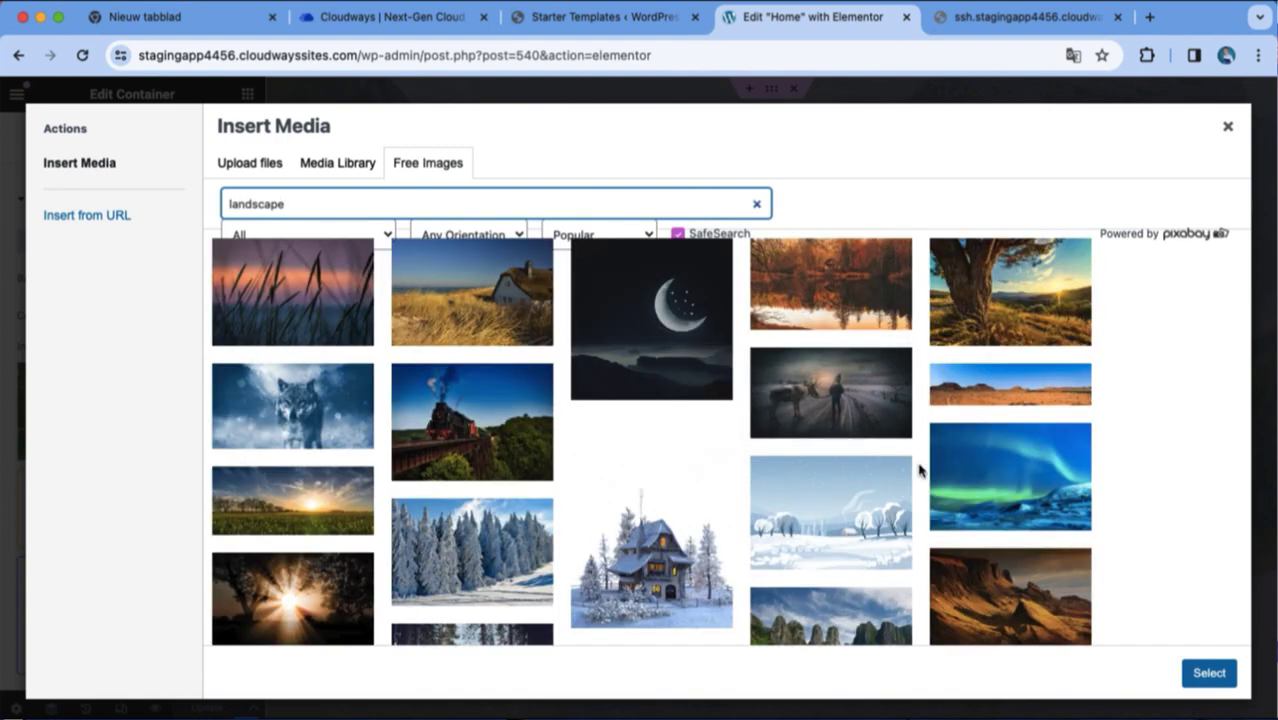
{"action": "mouse_move", "coordinate": [908, 472]}
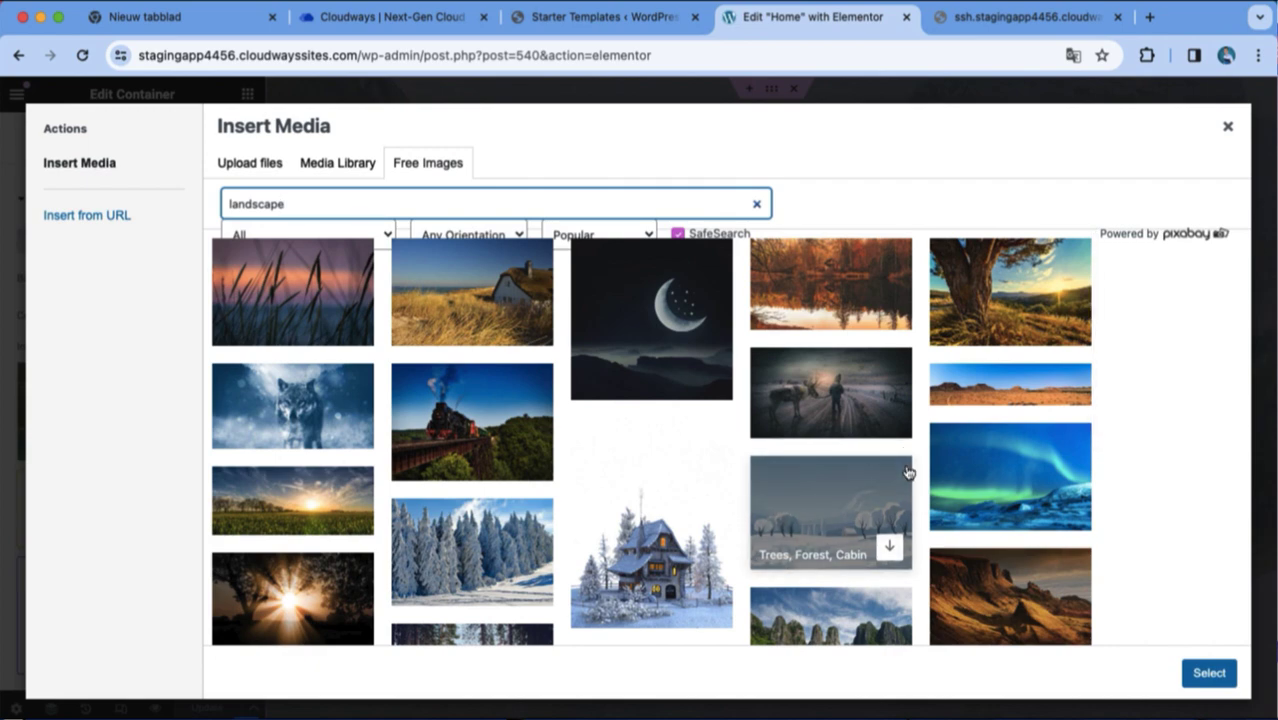
{"action": "scroll", "coordinate": [908, 472], "scroll_direction": "down", "scroll_amount": 3}
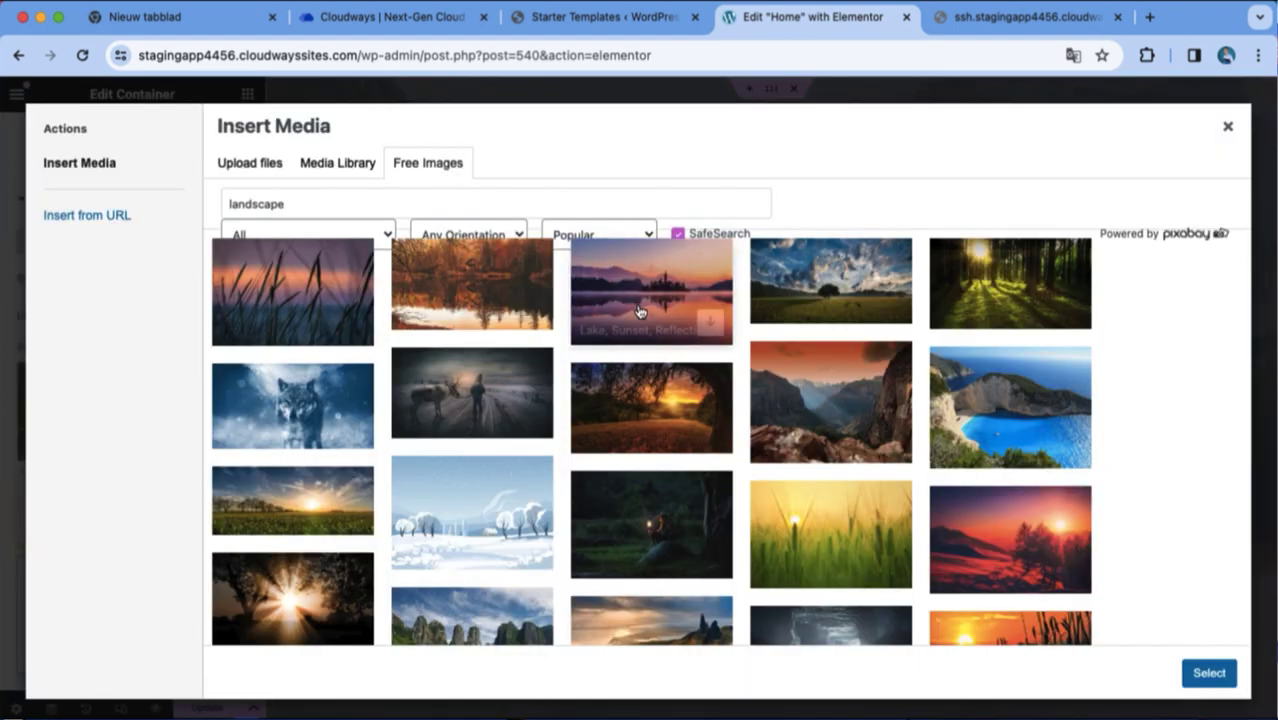
{"action": "left_click", "coordinate": [970, 443]}
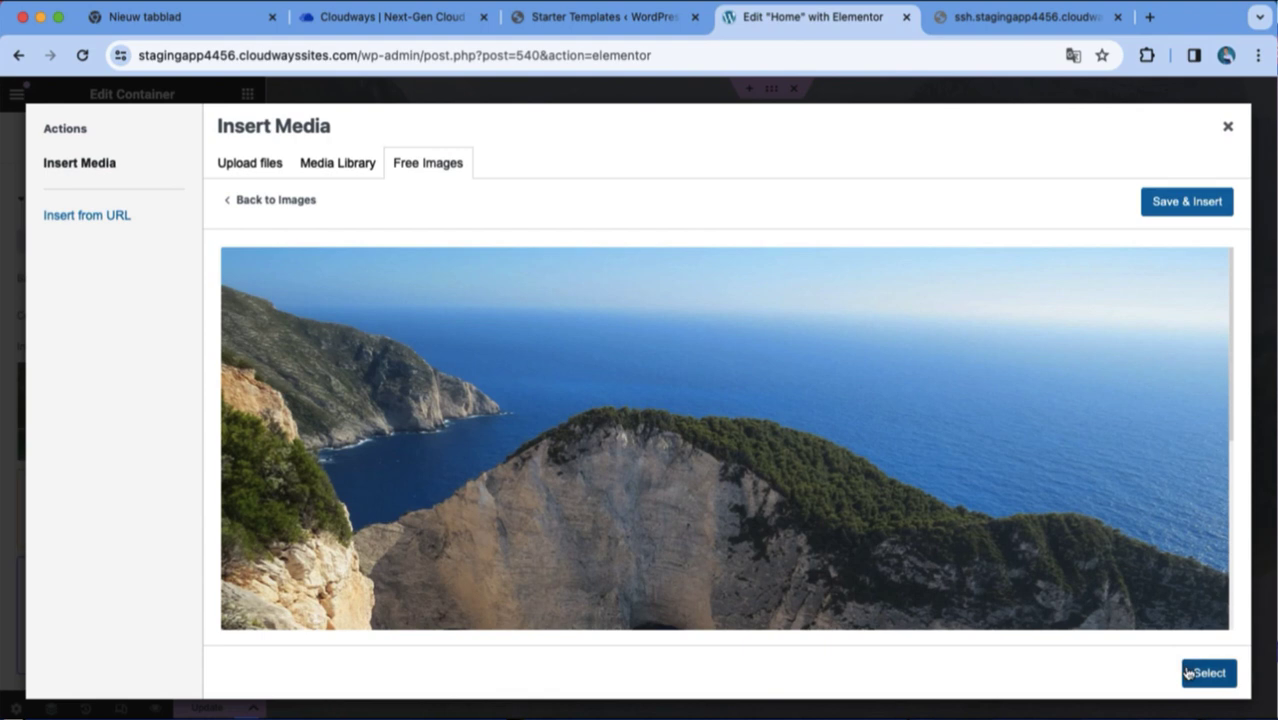
{"action": "left_click", "coordinate": [1188, 673]}
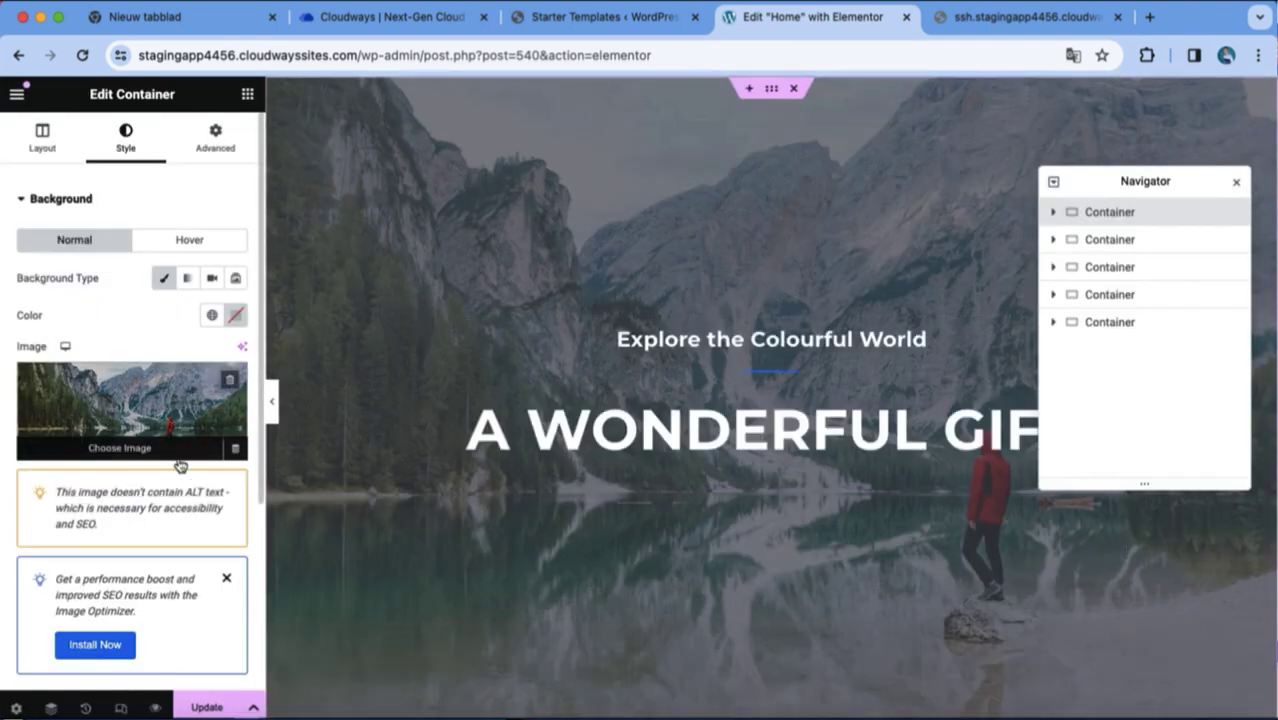
{"action": "left_click", "coordinate": [227, 580]}
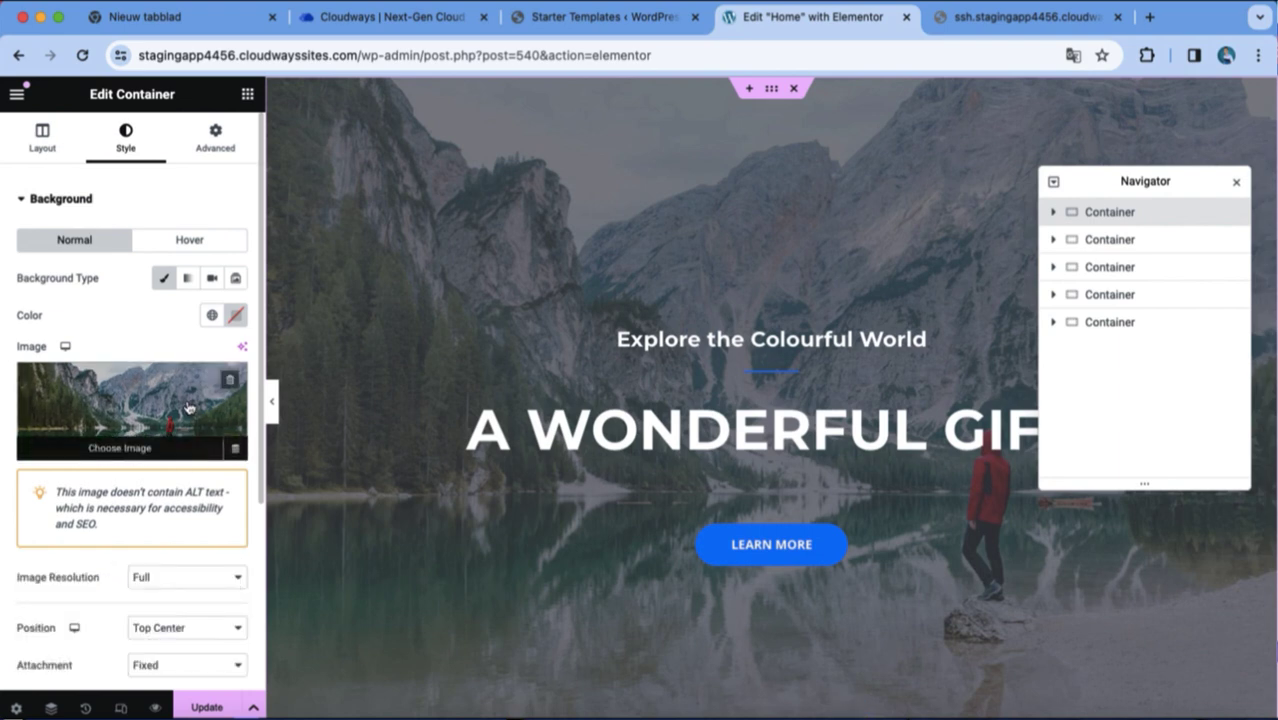
{"action": "left_click", "coordinate": [196, 451]}
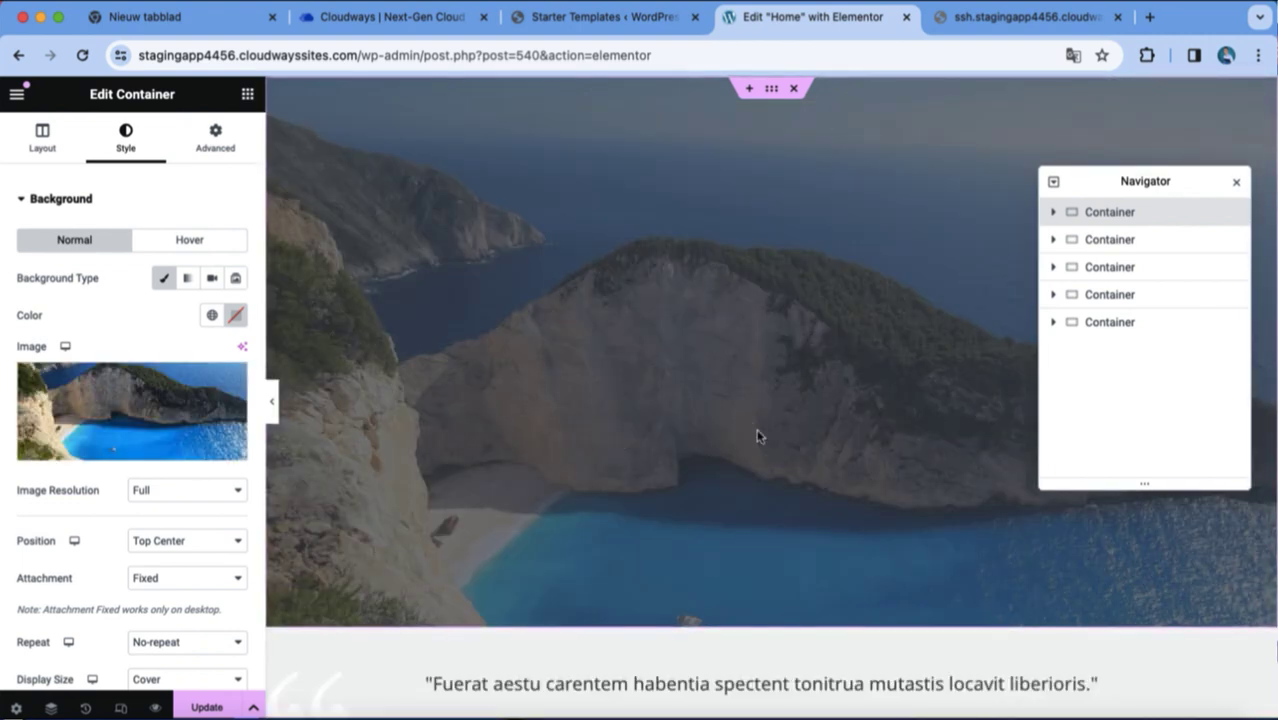
Replace the hero heading text with 'DREAM BIG'.
{"action": "left_click", "coordinate": [722, 452]}
{"action": "triple_click", "coordinate": [722, 452]}
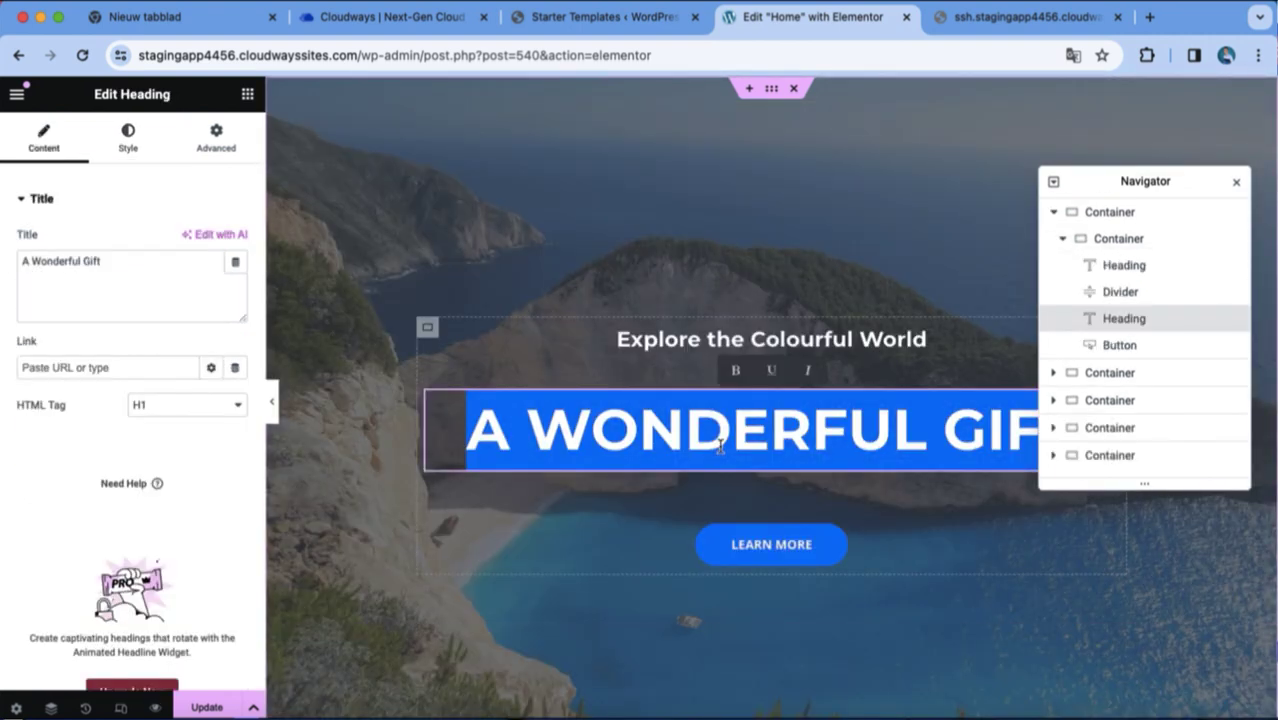
{"action": "key", "text": "BackSpace"}
{"action": "type", "text": "DREA"}
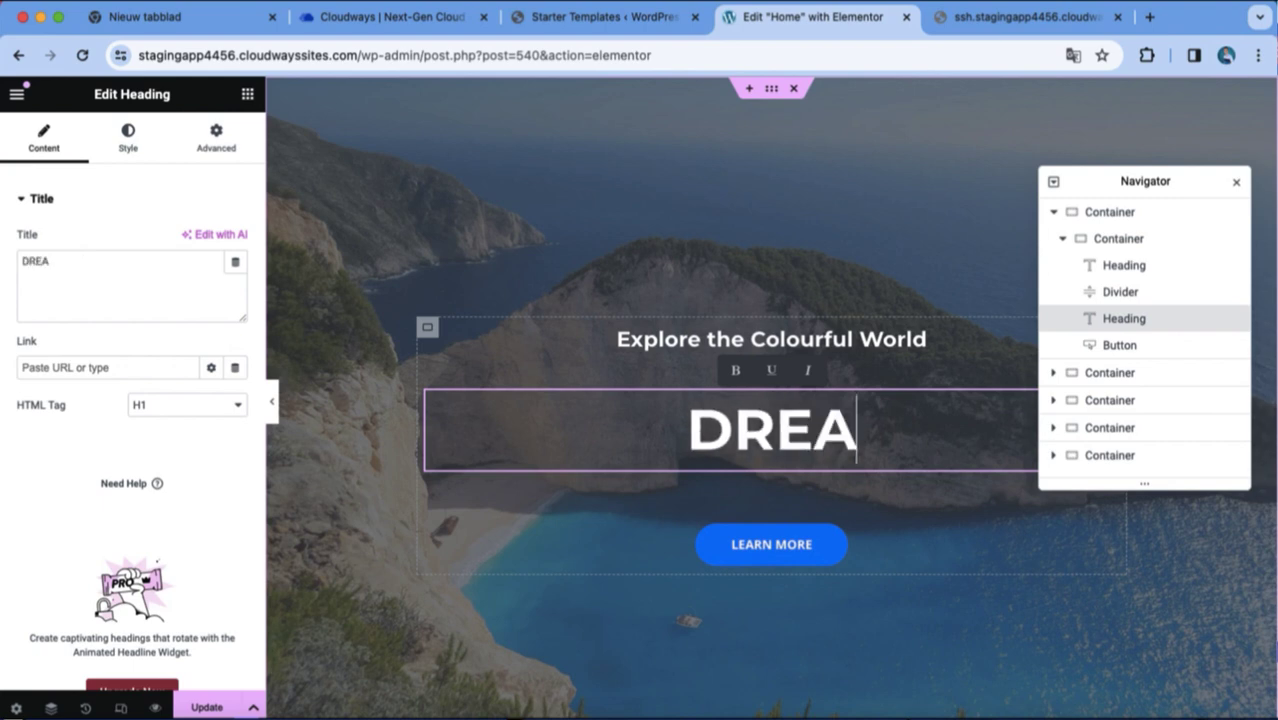
{"action": "type", "text": "M BIG"}
Close the structure overview and retype the heading as 'Design FOR EVER'.
{"action": "right_click", "coordinate": [663, 309]}
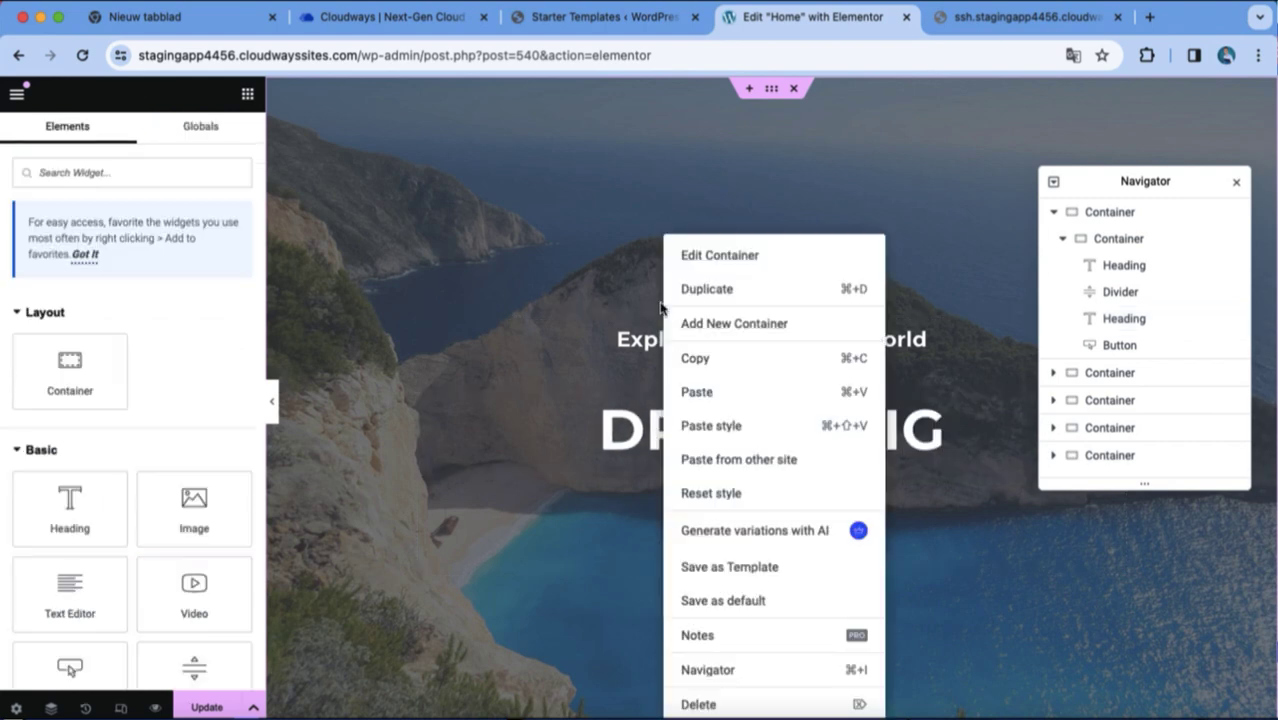
{"action": "left_click", "coordinate": [1236, 181]}
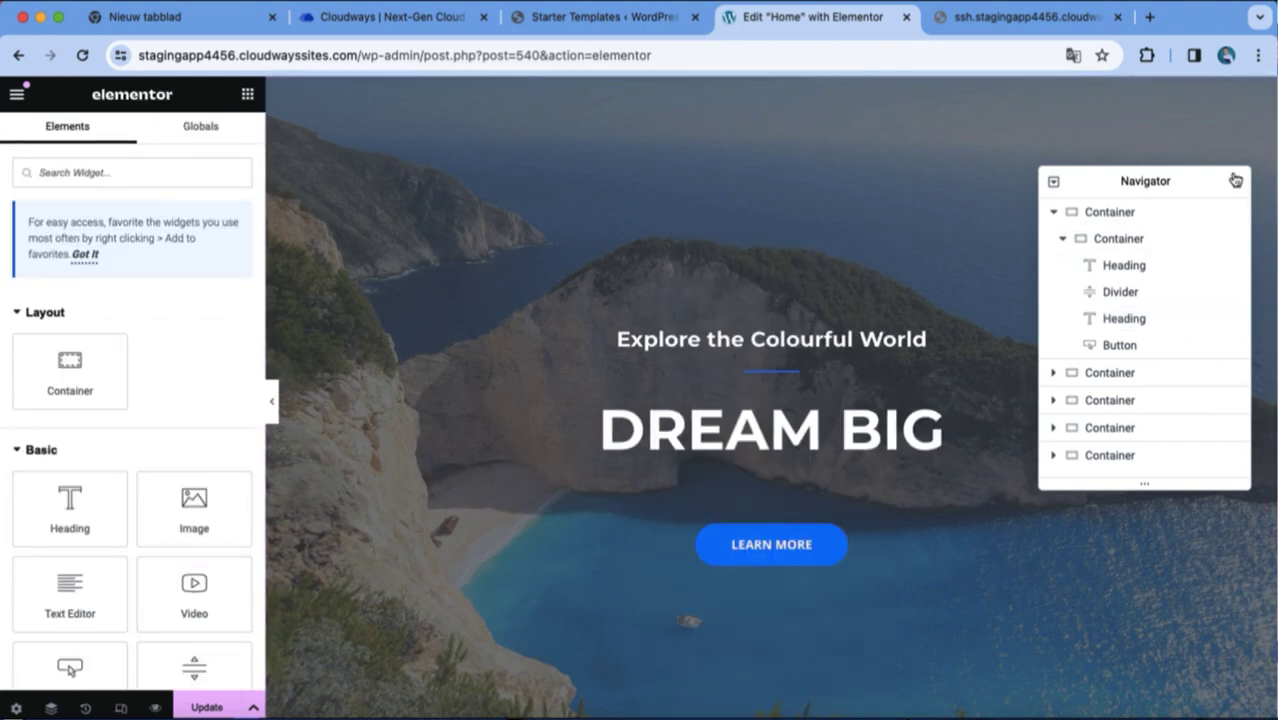
{"action": "left_click", "coordinate": [1236, 181]}
{"action": "scroll", "coordinate": [1028, 410], "scroll_direction": "down", "scroll_amount": 10}
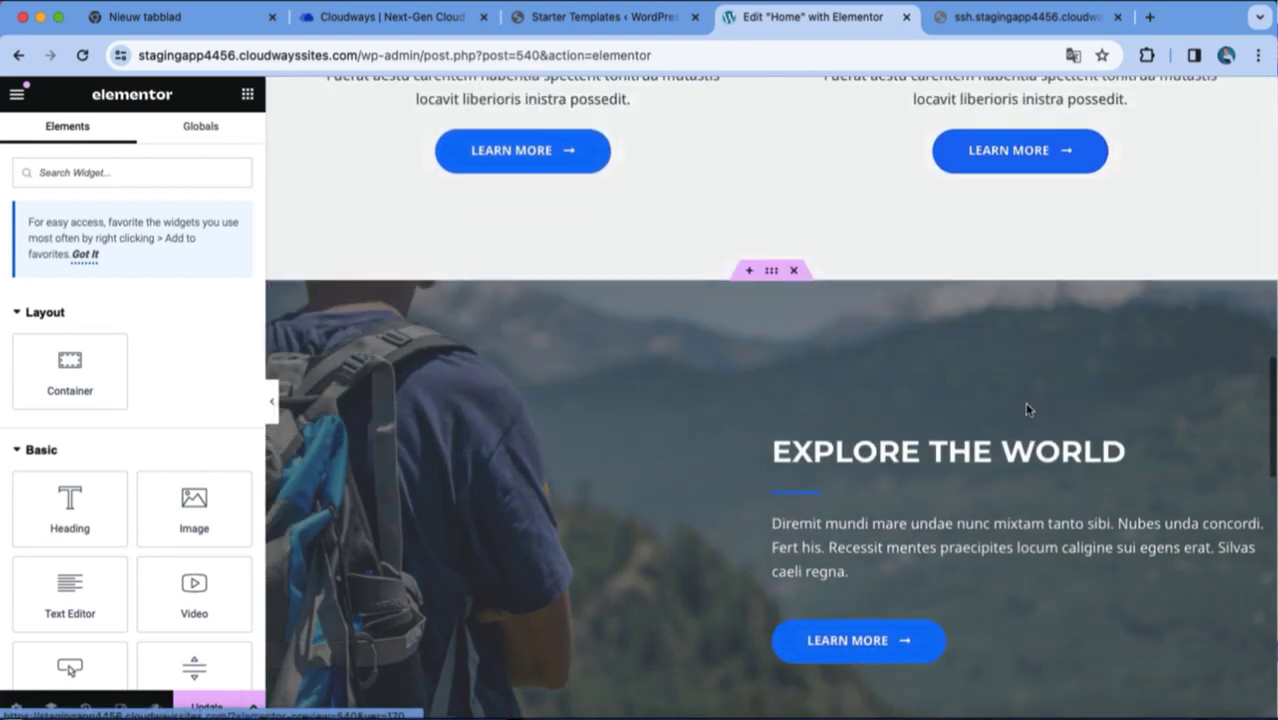
{"action": "scroll", "coordinate": [1026, 408], "scroll_direction": "up", "scroll_amount": 15}
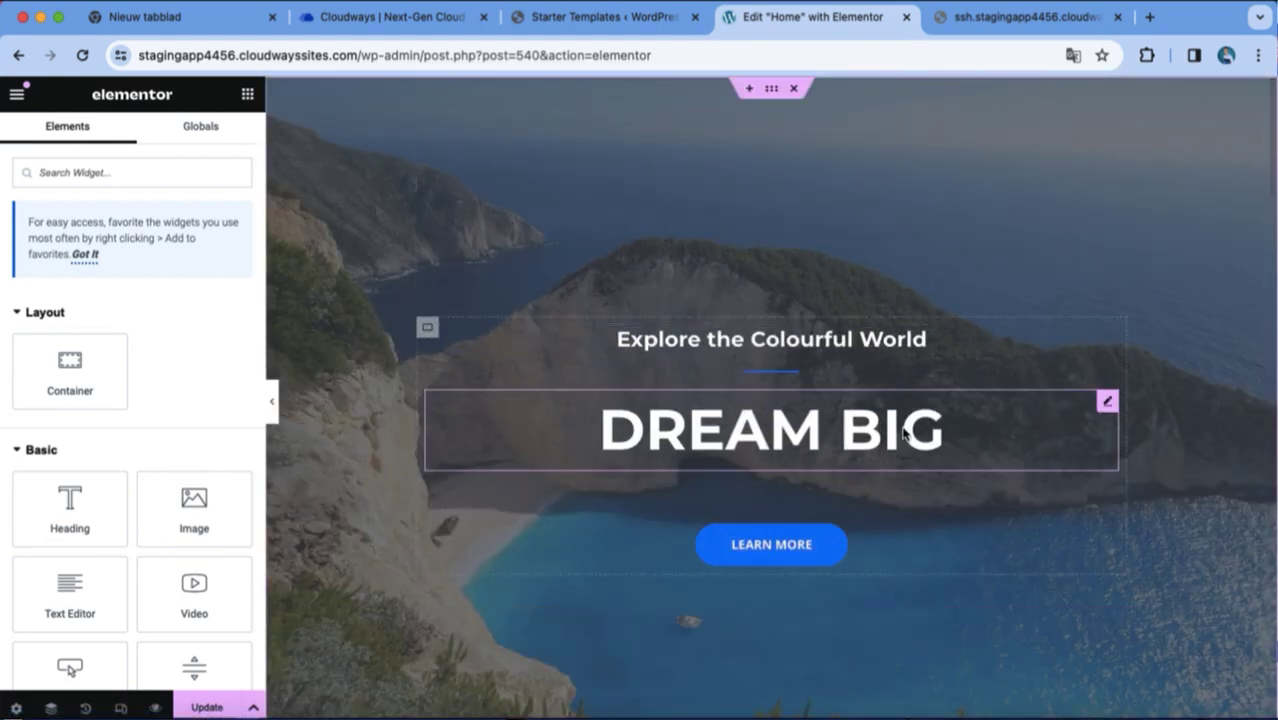
{"action": "triple_click", "coordinate": [890, 430]}
{"action": "key", "text": "BackSpace"}
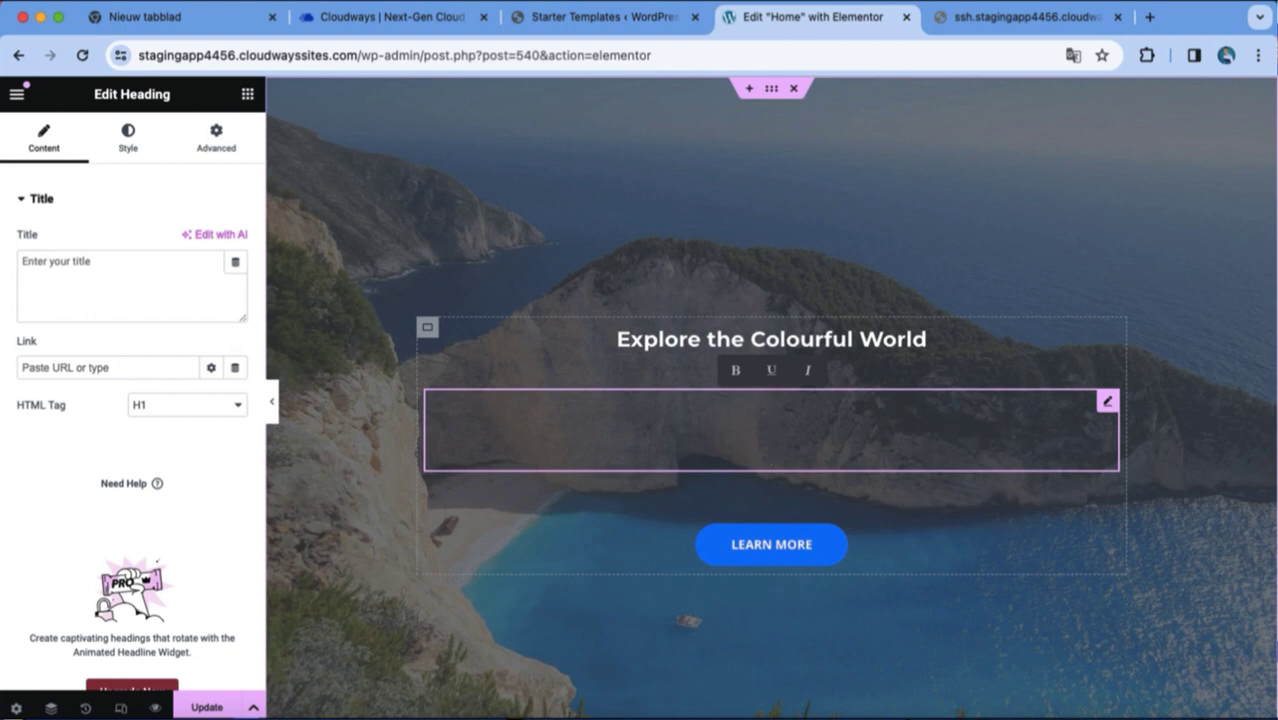
{"action": "type", "text": "Design FOR EV"}
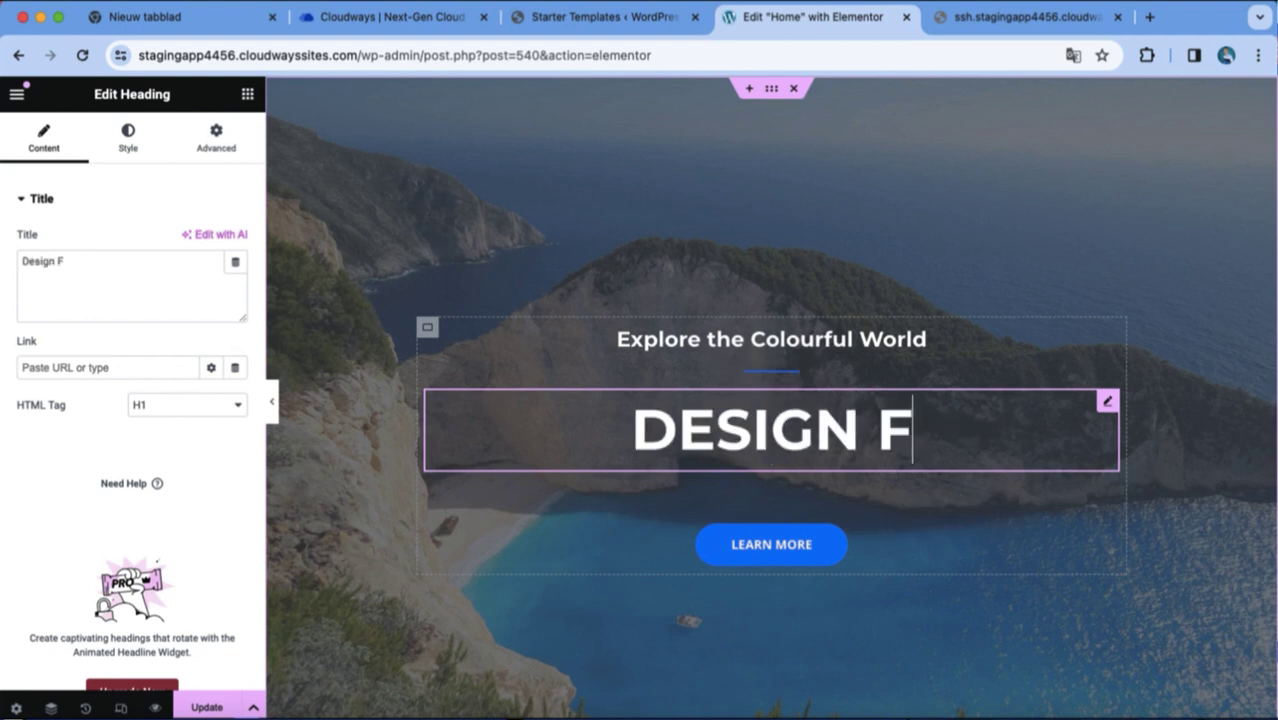
{"action": "type", "text": "ER"}
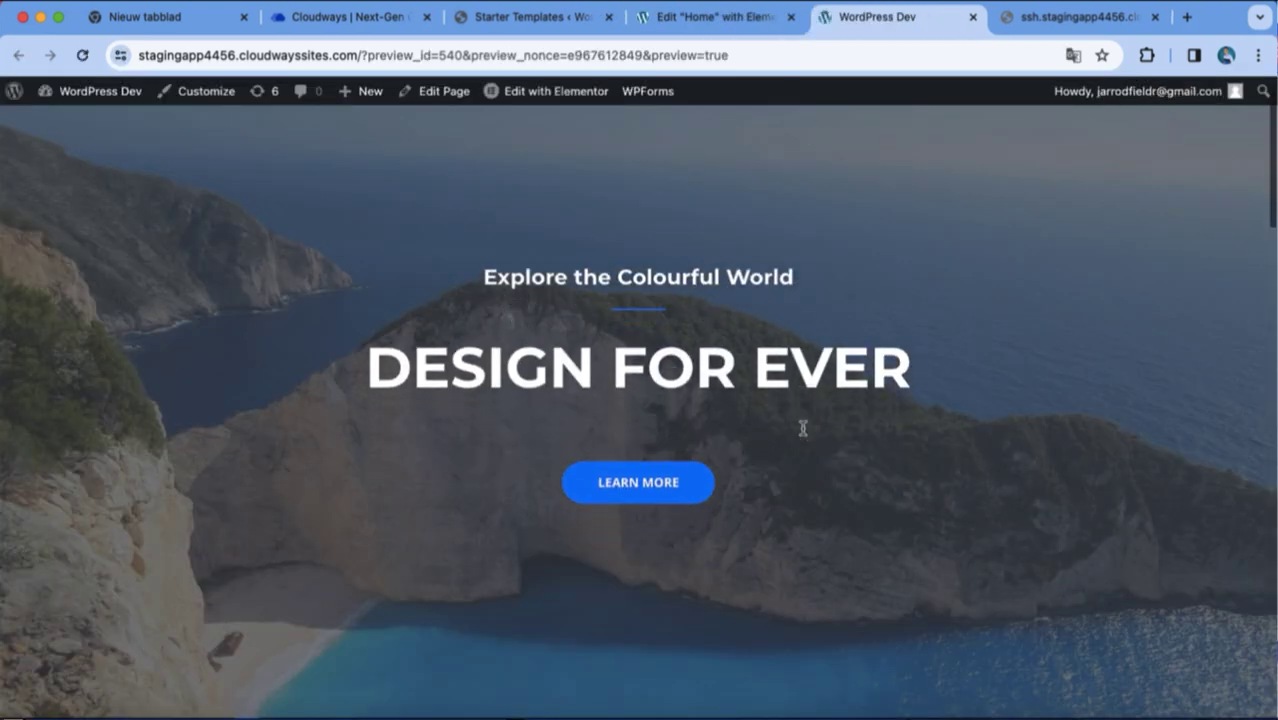
Return to the Elementor editor and erase the hero heading down to 'D'.
{"action": "scroll", "coordinate": [802, 430], "scroll_direction": "down", "scroll_amount": 10}
{"action": "scroll", "coordinate": [802, 428], "scroll_direction": "down", "scroll_amount": 3}
{"action": "scroll", "coordinate": [802, 428], "scroll_direction": "up", "scroll_amount": 20}
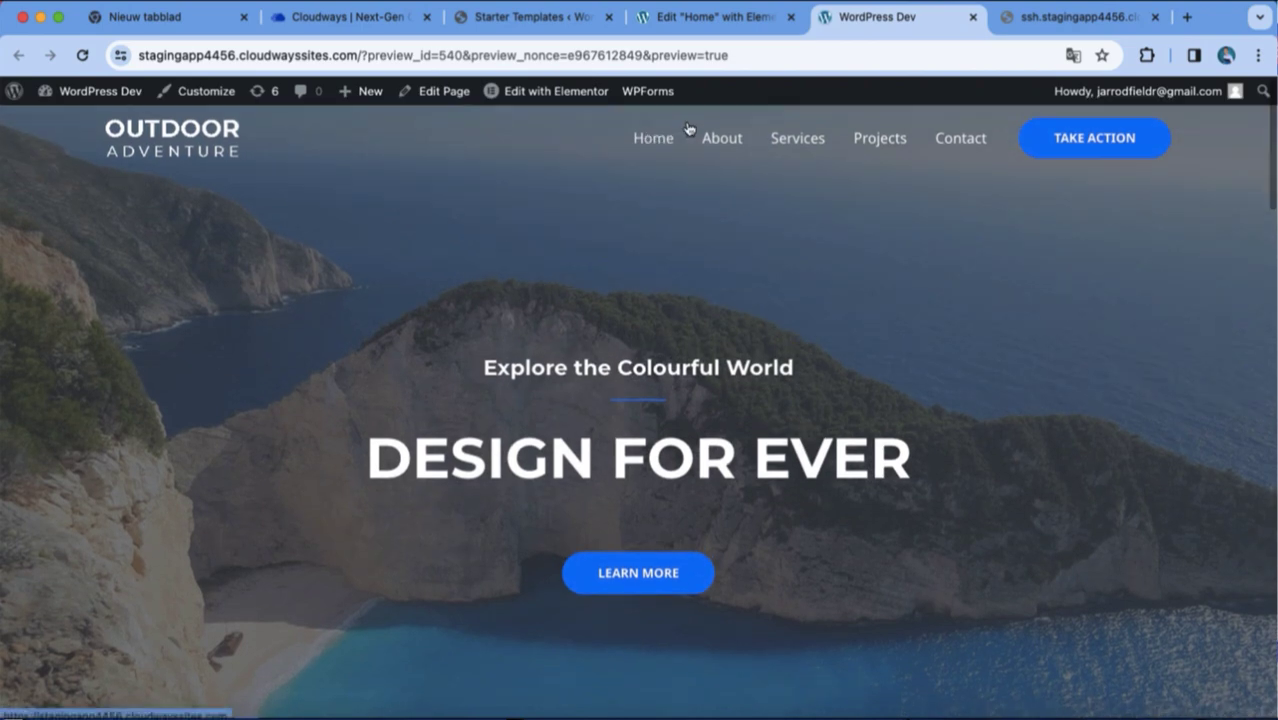
{"action": "left_click", "coordinate": [705, 18]}
{"action": "left_click", "coordinate": [1044, 430]}
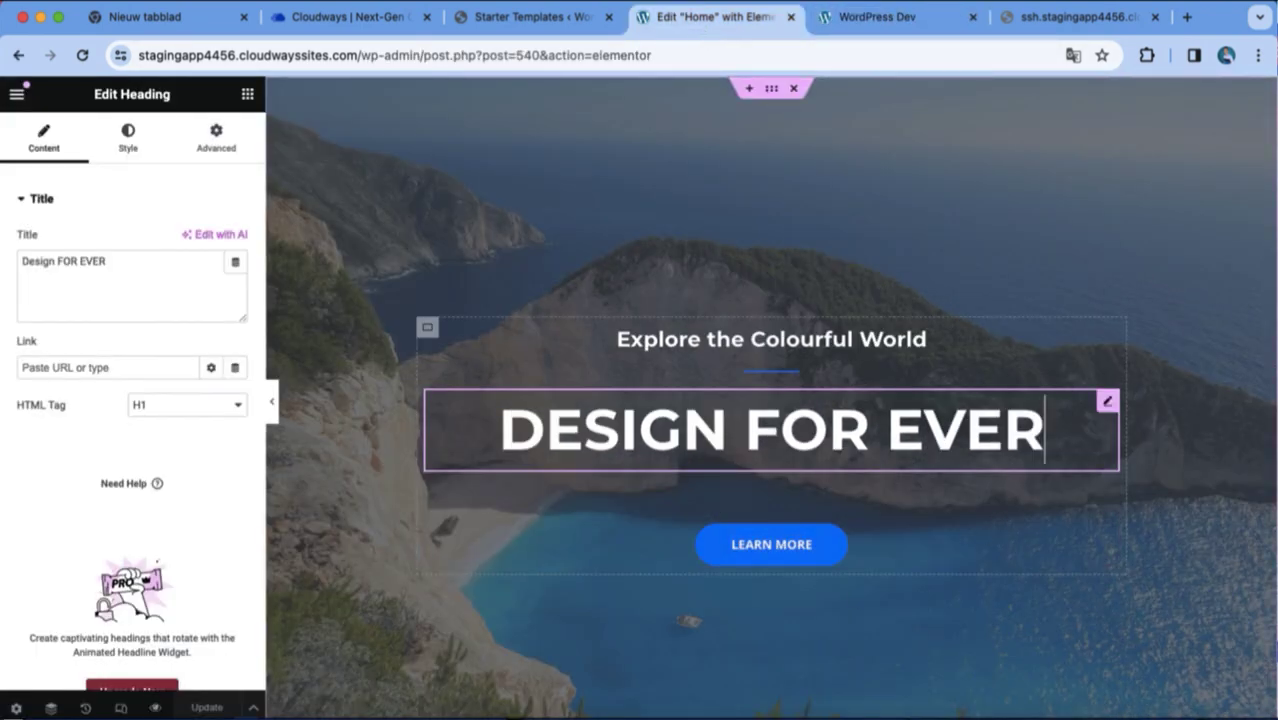
{"action": "key", "text": "BackSpace"}
{"action": "key", "text": "BackSpace"}
{"action": "key", "text": "BackSpace"}
{"action": "key", "text": "BackSpace"}
{"action": "key", "text": "BackSpace"}
{"action": "key", "text": "BackSpace"}
{"action": "key", "text": "BackSpace"}
{"action": "key", "text": "BackSpace"}
{"action": "key", "text": "BackSpace"}
{"action": "key", "text": "BackSpace"}
{"action": "key", "text": "BackSpace"}
{"action": "key", "text": "BackSpace"}
{"action": "key", "text": "BackSpace"}
{"action": "key", "text": "BackSpace"}
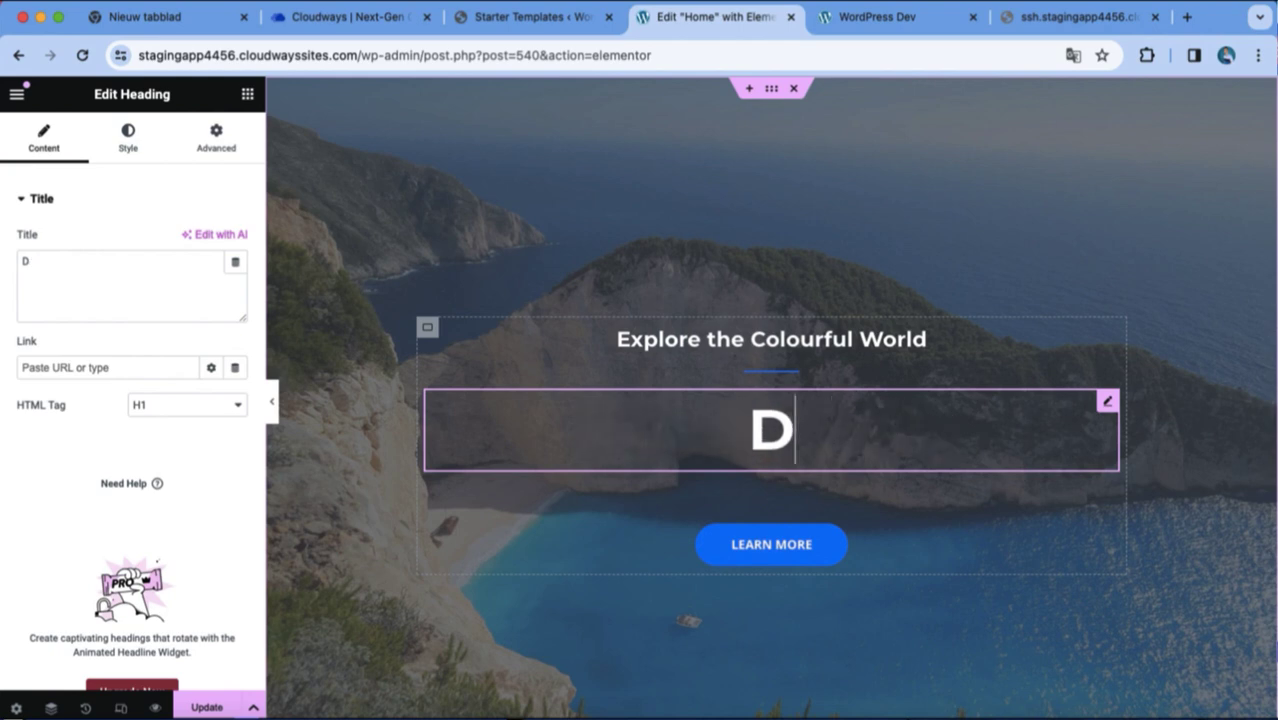